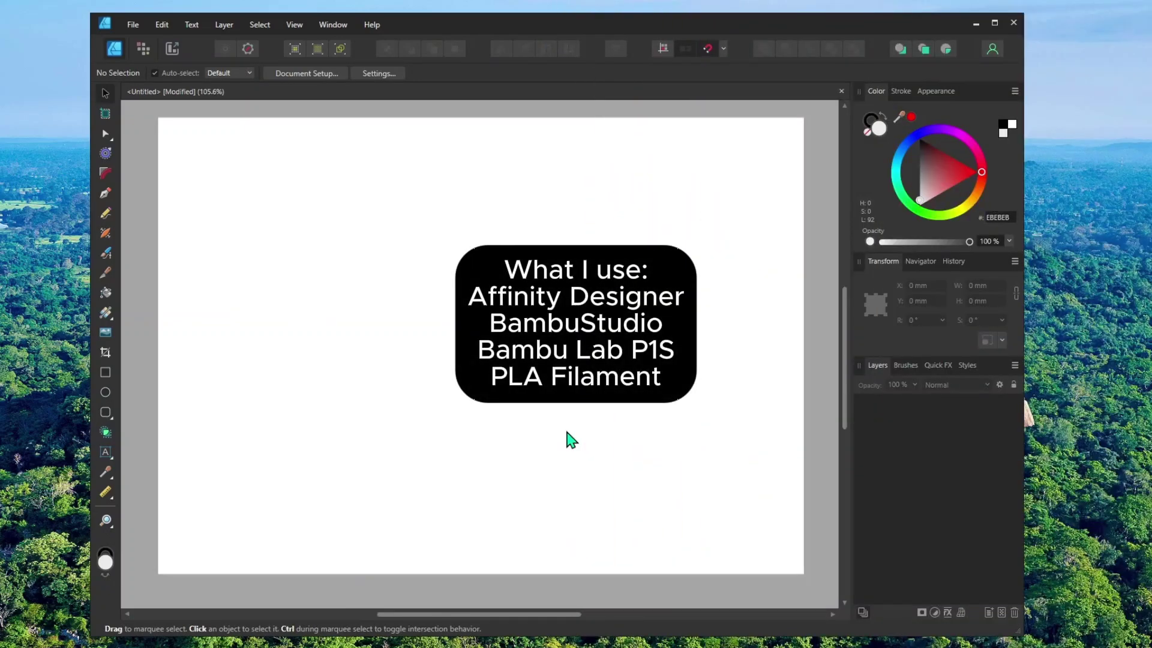
- Draw a tall rectangle on the page and size it to 150 mm wide by 190 mm high
left_click(111, 374)
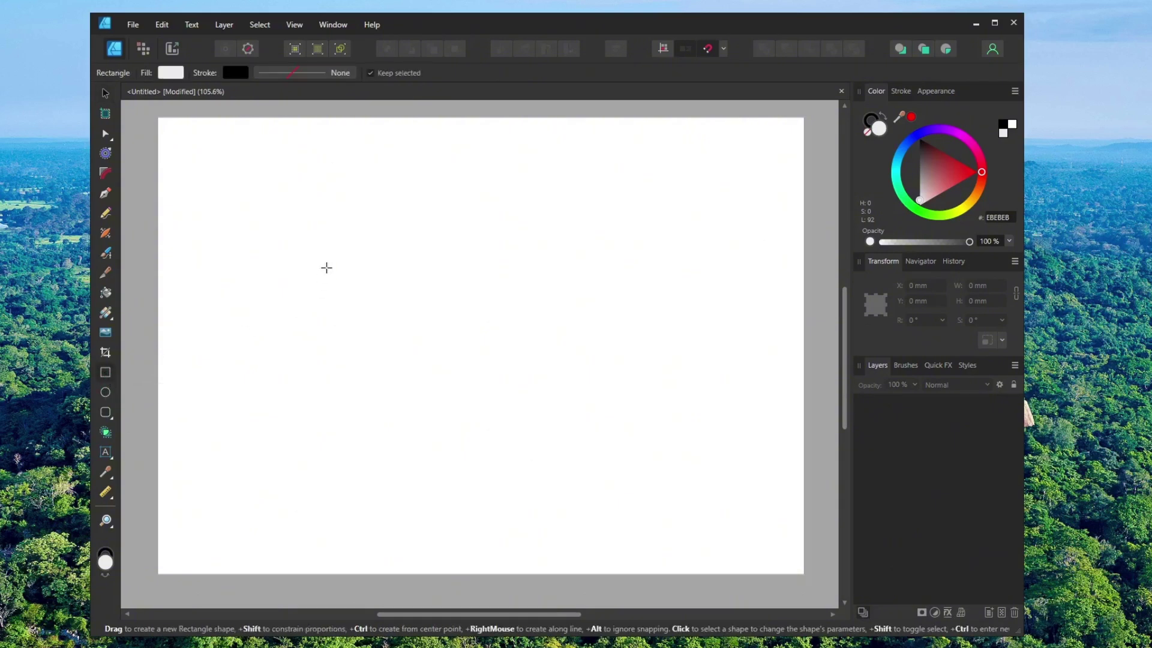
left_click_drag(301, 132, 561, 548)
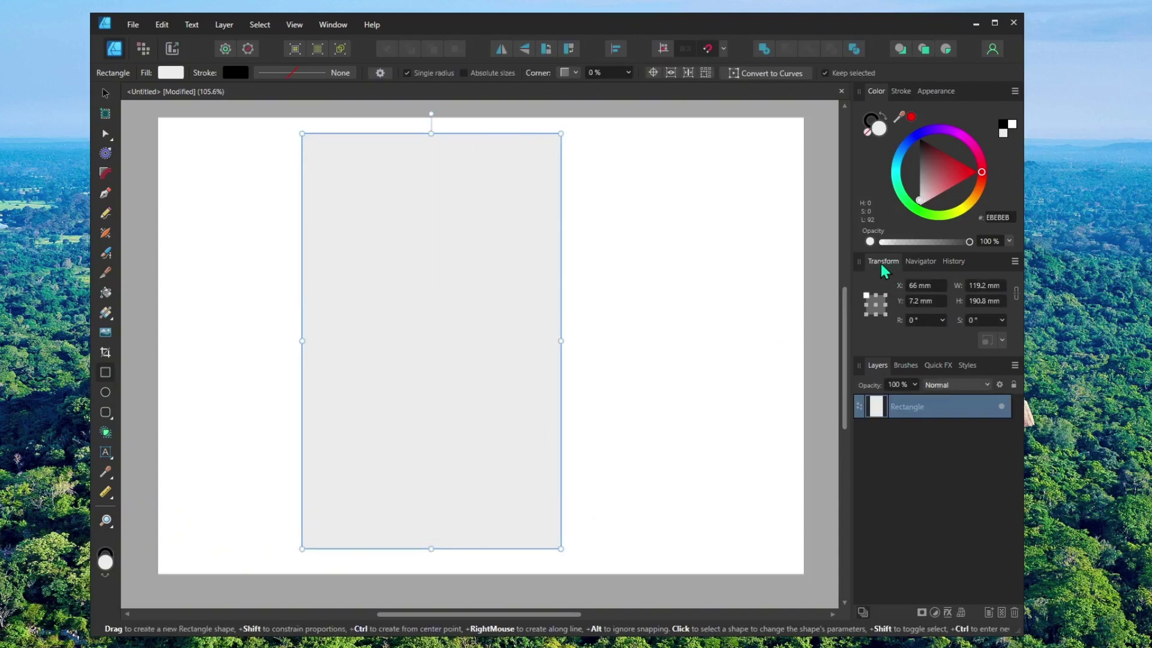
left_click(331, 23)
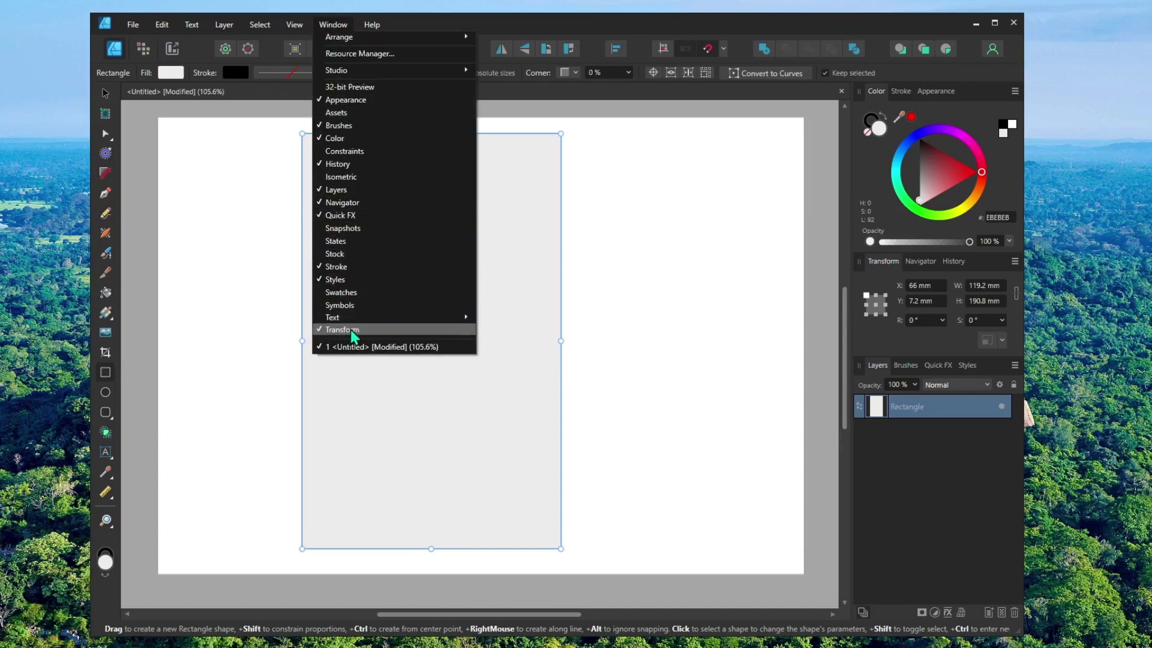
left_click(988, 289)
type("15")
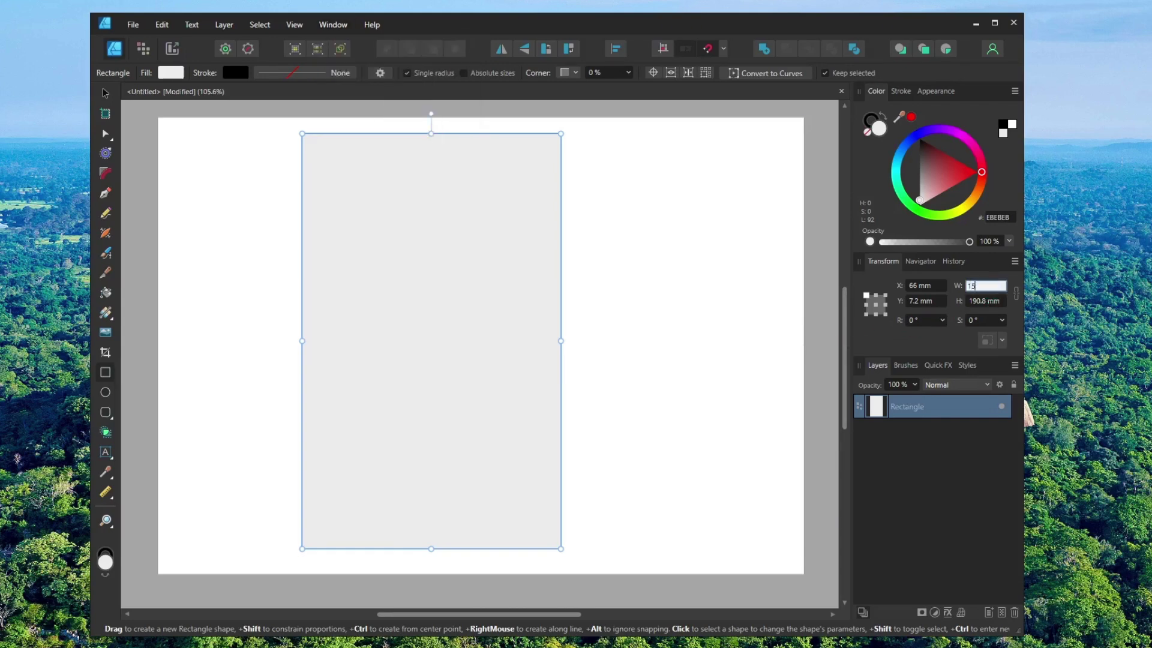
type("0")
key("Tab")
type("1")
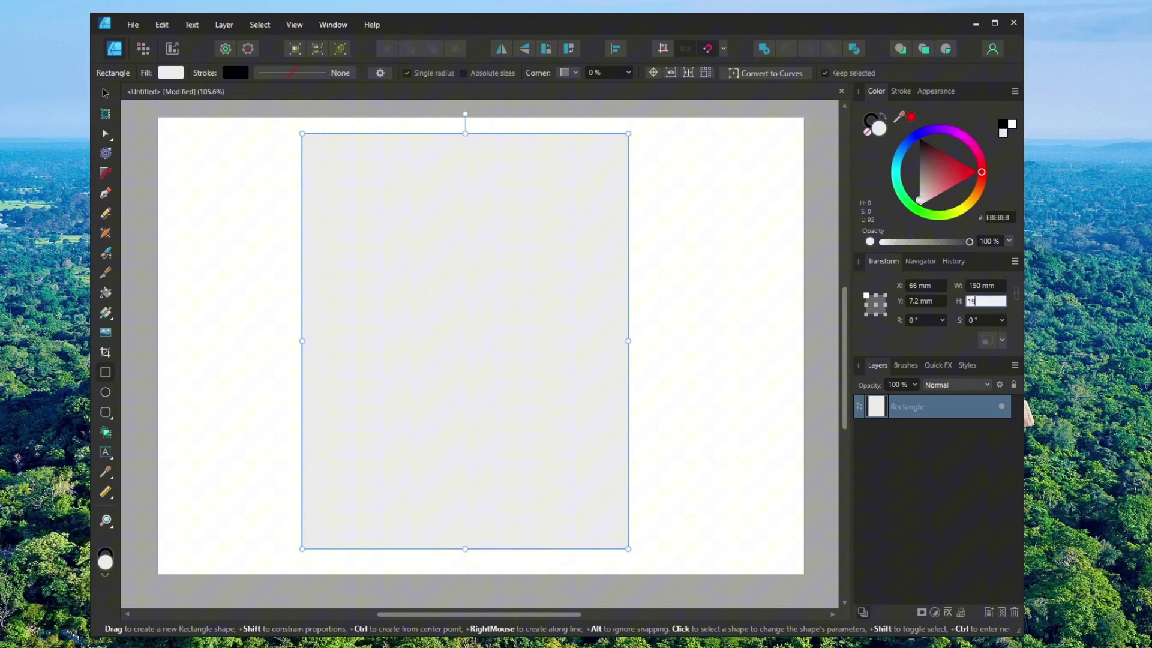
type("90")
key("Return")
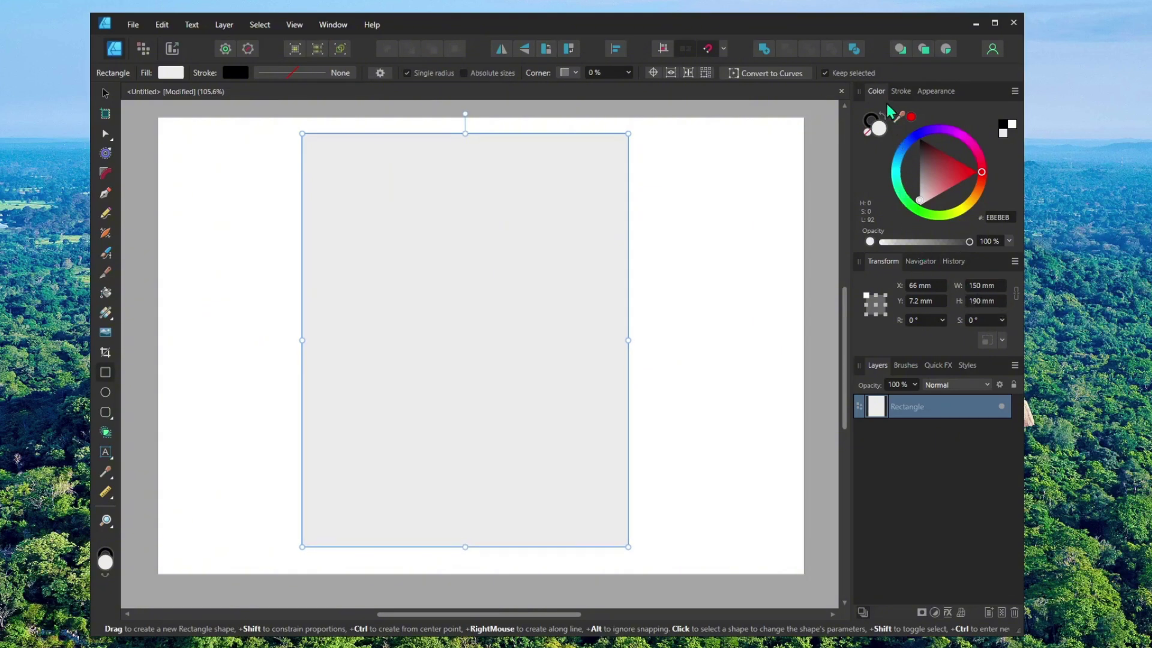
- Give the rectangle no fill and a pure red 0.5 pt outline, then deselect it
left_click(868, 131)
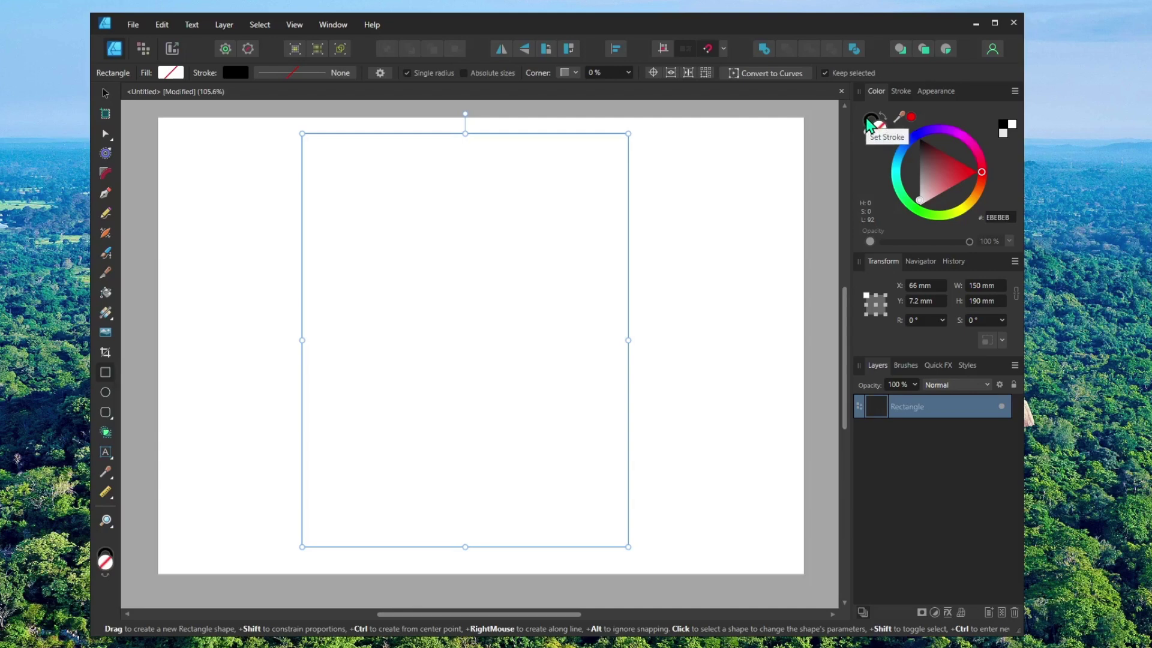
left_click(870, 120)
mouse_move(937, 168)
left_mouse_down()
mouse_move(982, 181)
mouse_move(972, 169)
left_mouse_up()
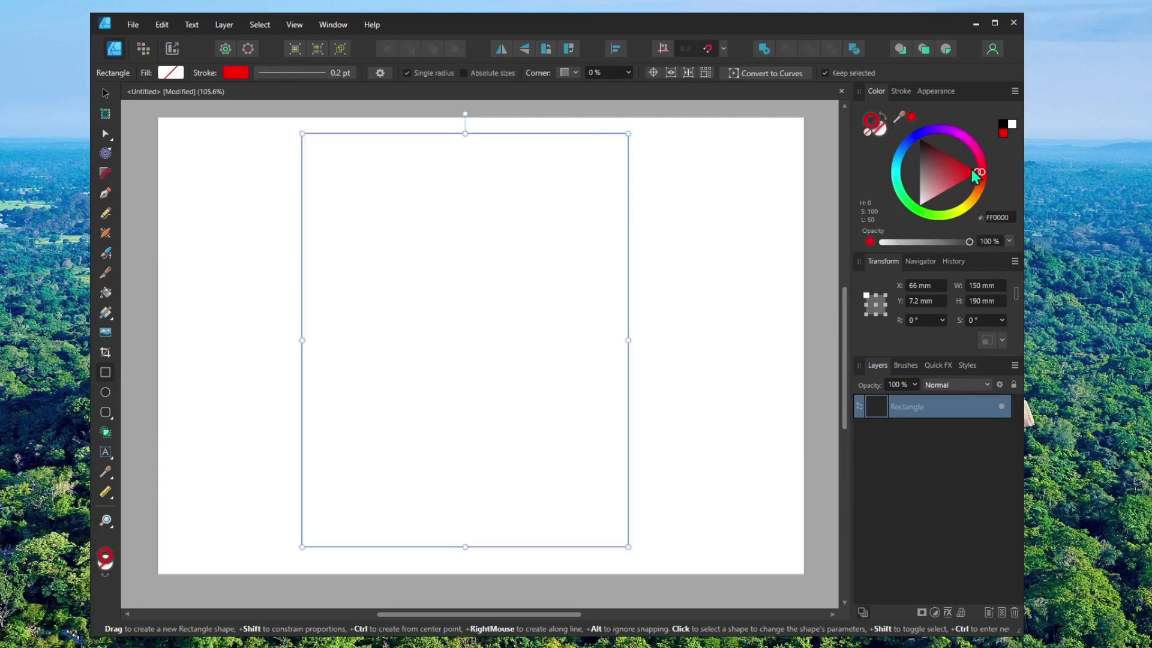
left_click(901, 91)
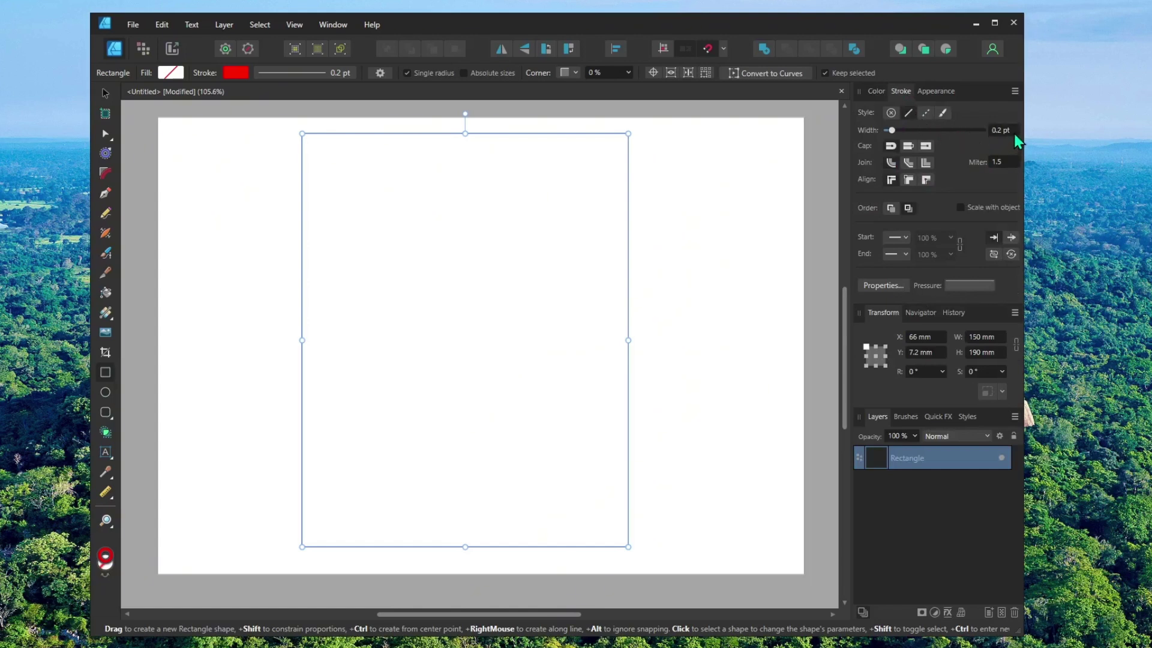
type("0.5")
key("Return")
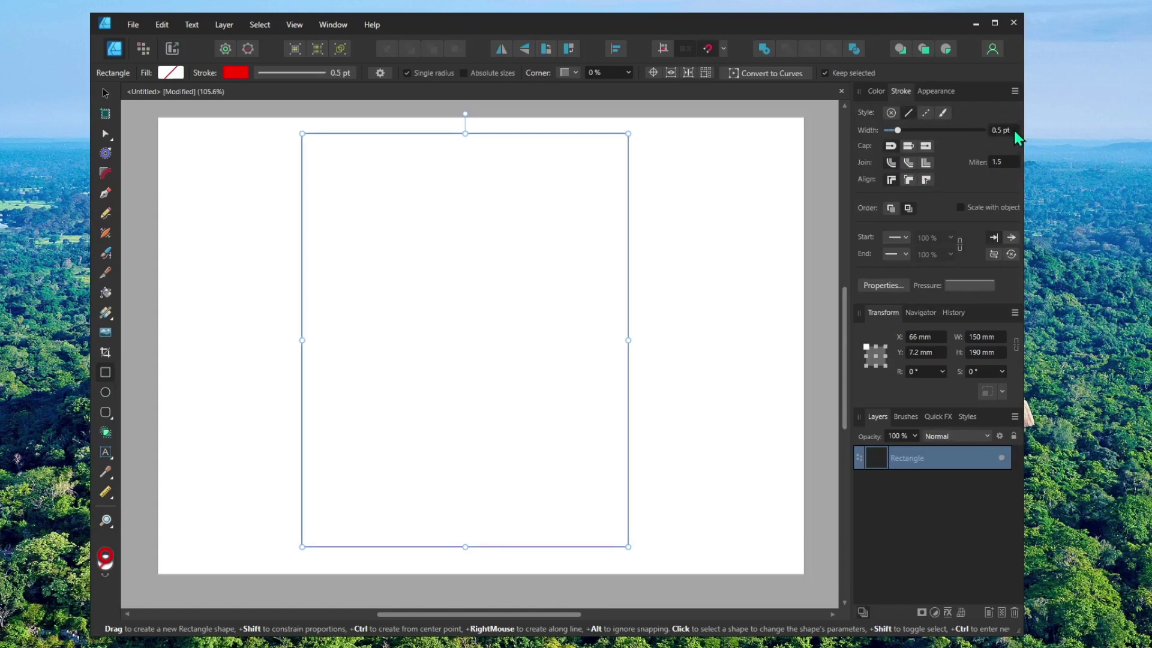
key("Escape")
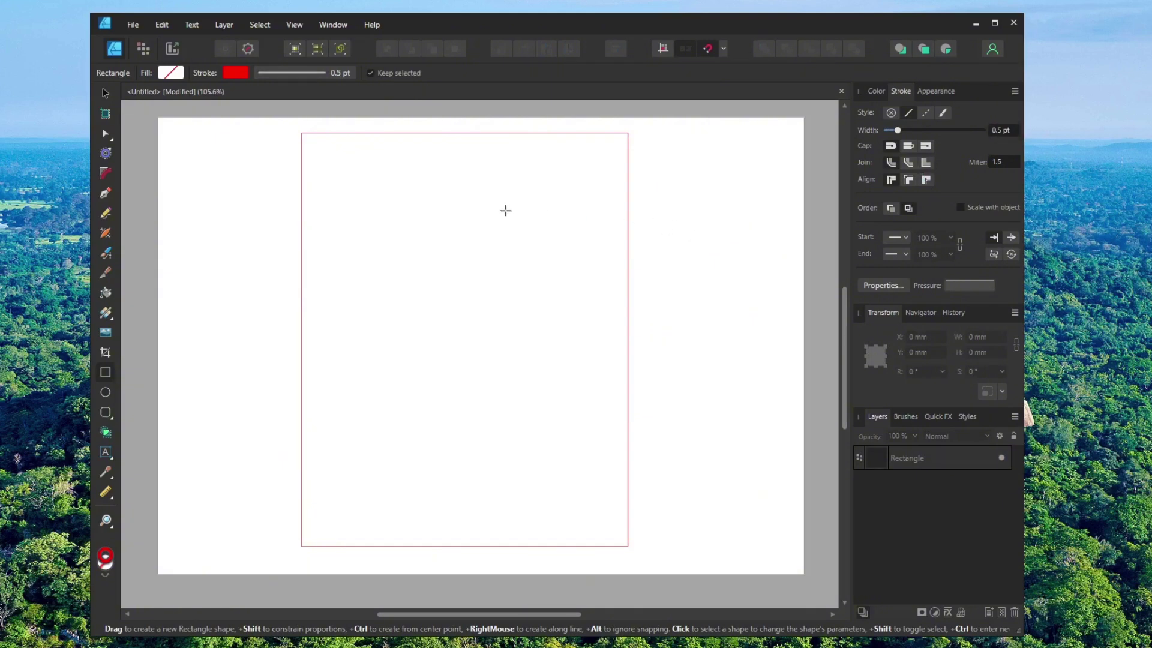
- Add artistic text 'Happy' in the frame with 'Birthday' on a line just below it
left_click(110, 455)
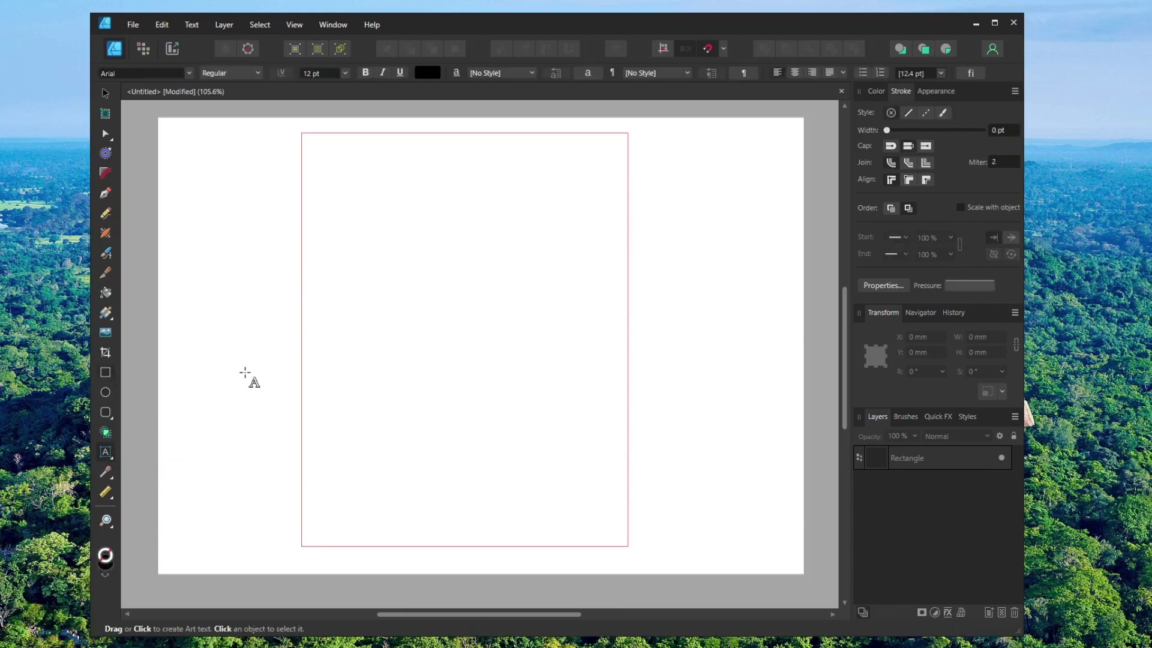
left_click(366, 259)
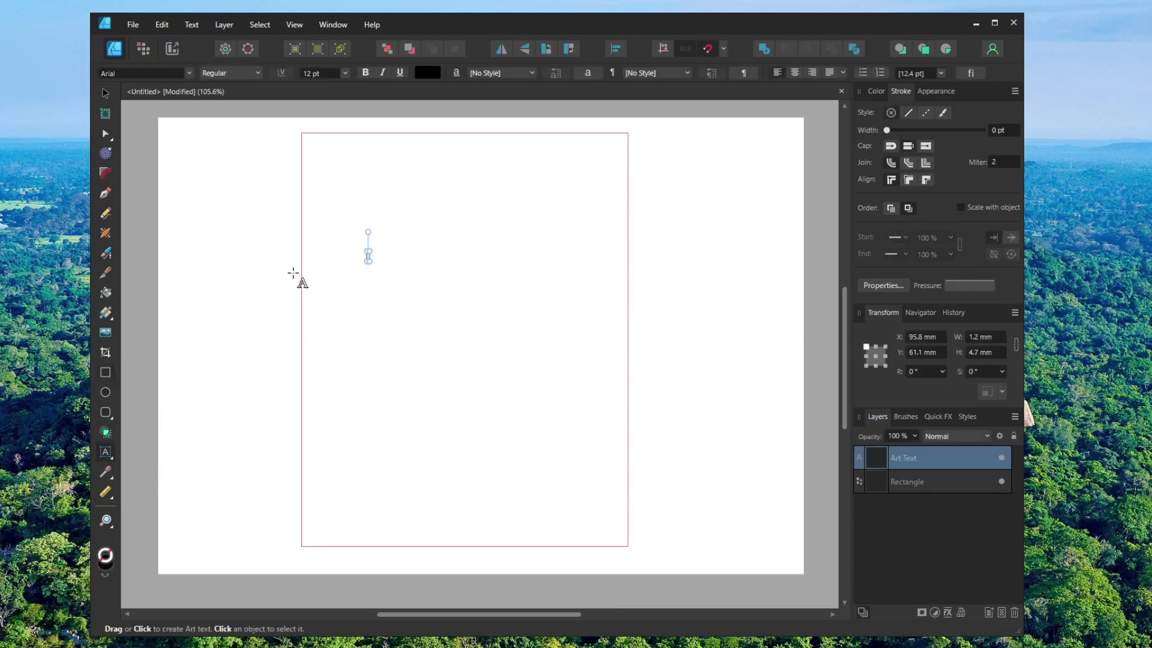
type("Happy")
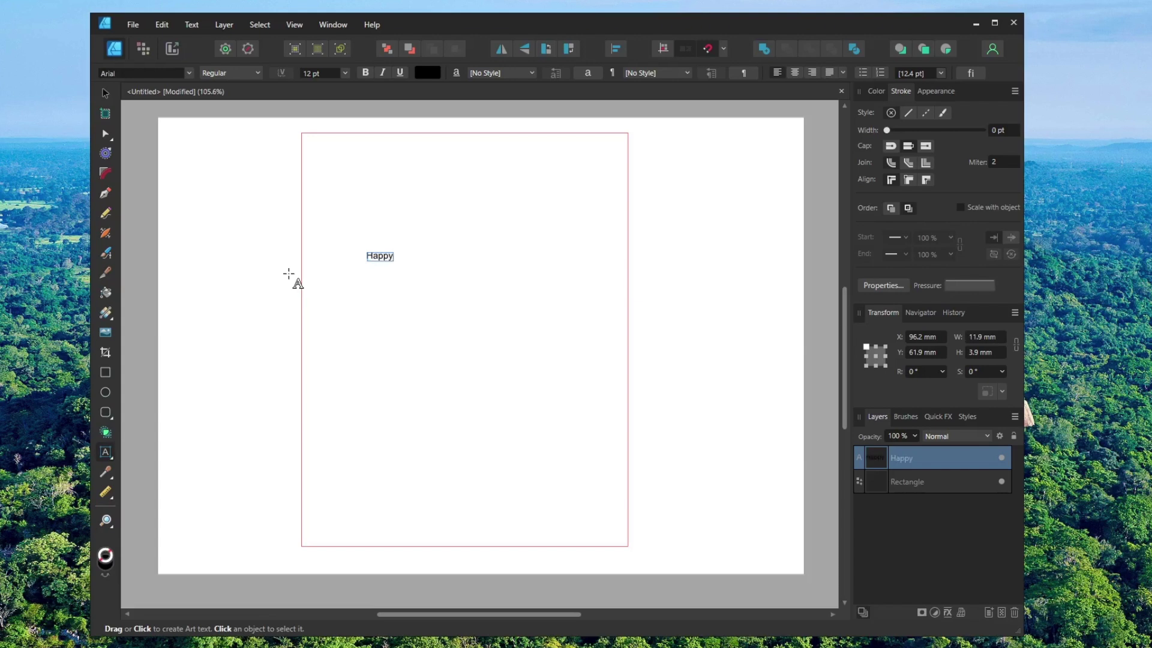
key("Escape")
key("Escape")
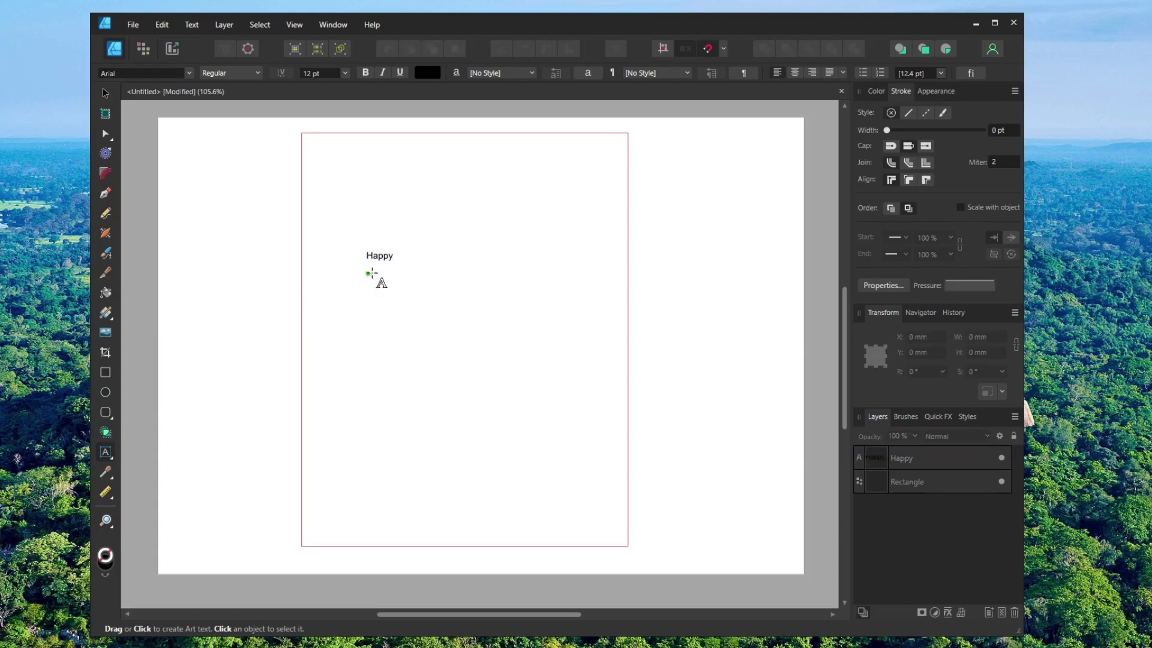
left_click(373, 271)
type("Birt")
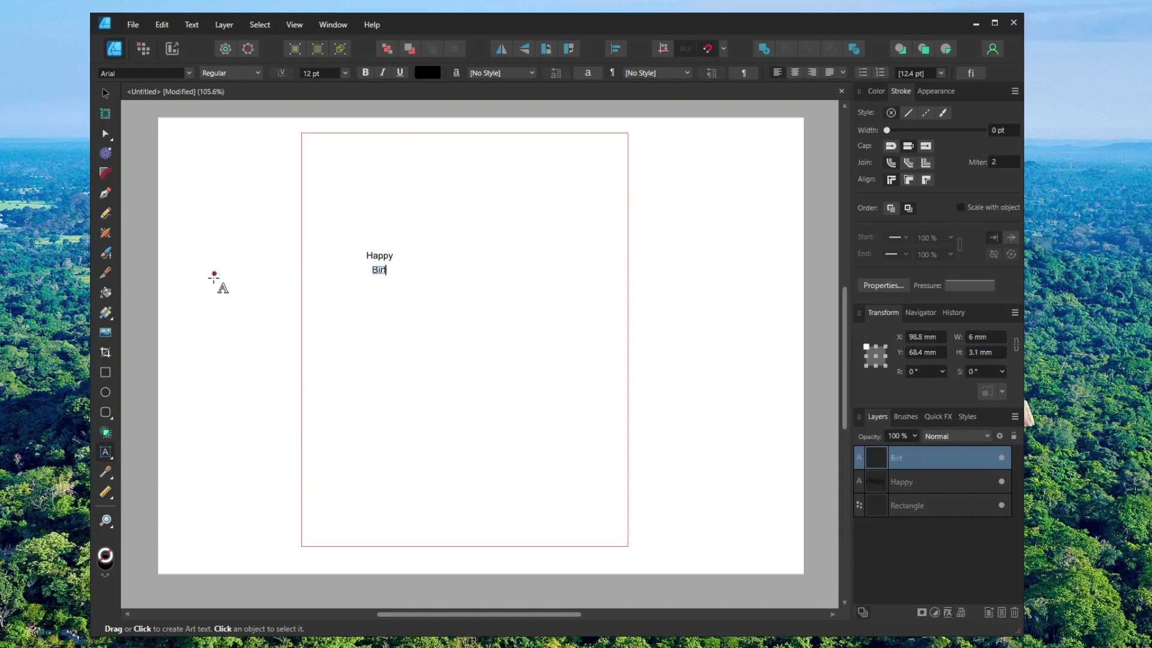
type("hday")
key("Escape")
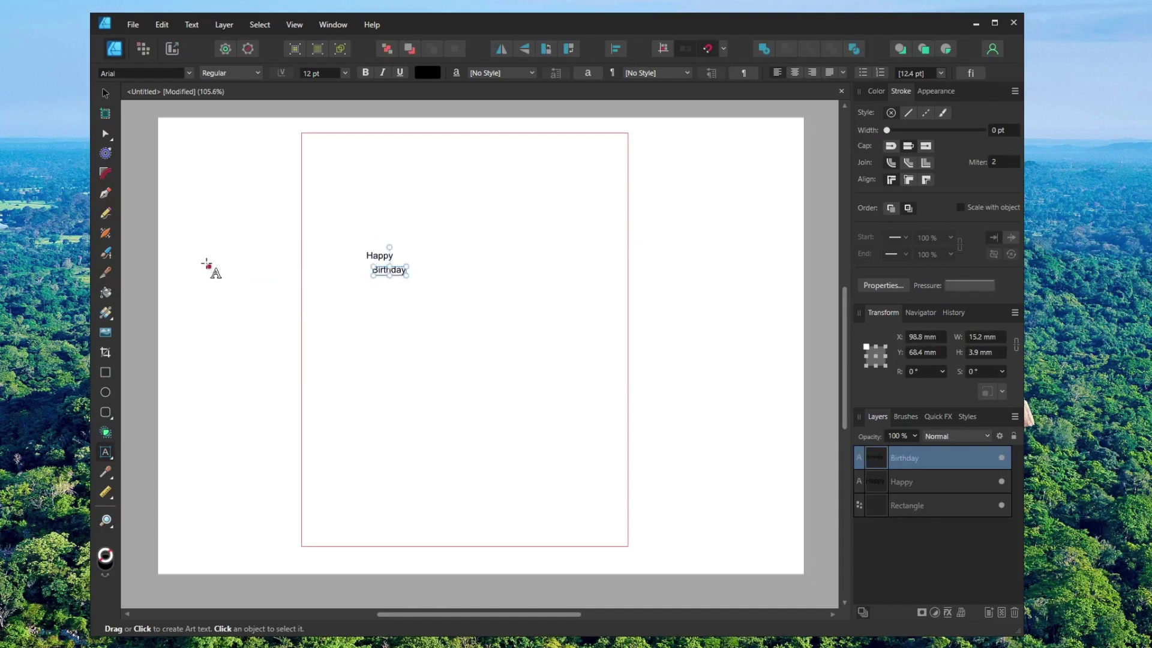
- Select both text lines and scale them up to about 46 pt
left_click(106, 95)
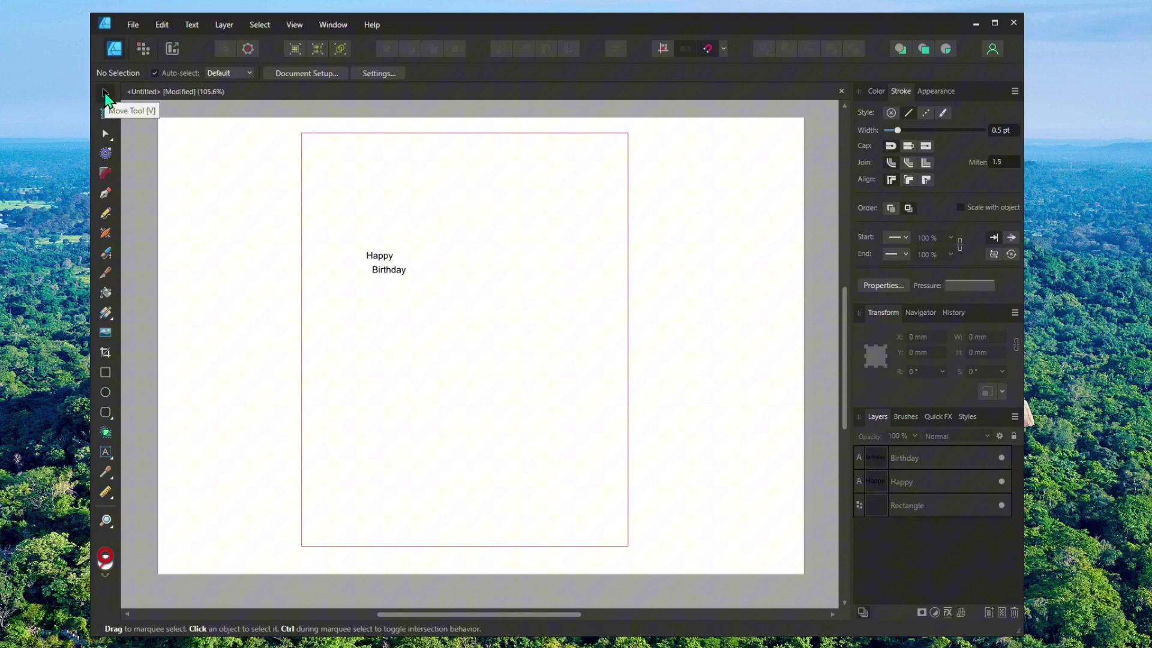
left_click(377, 256)
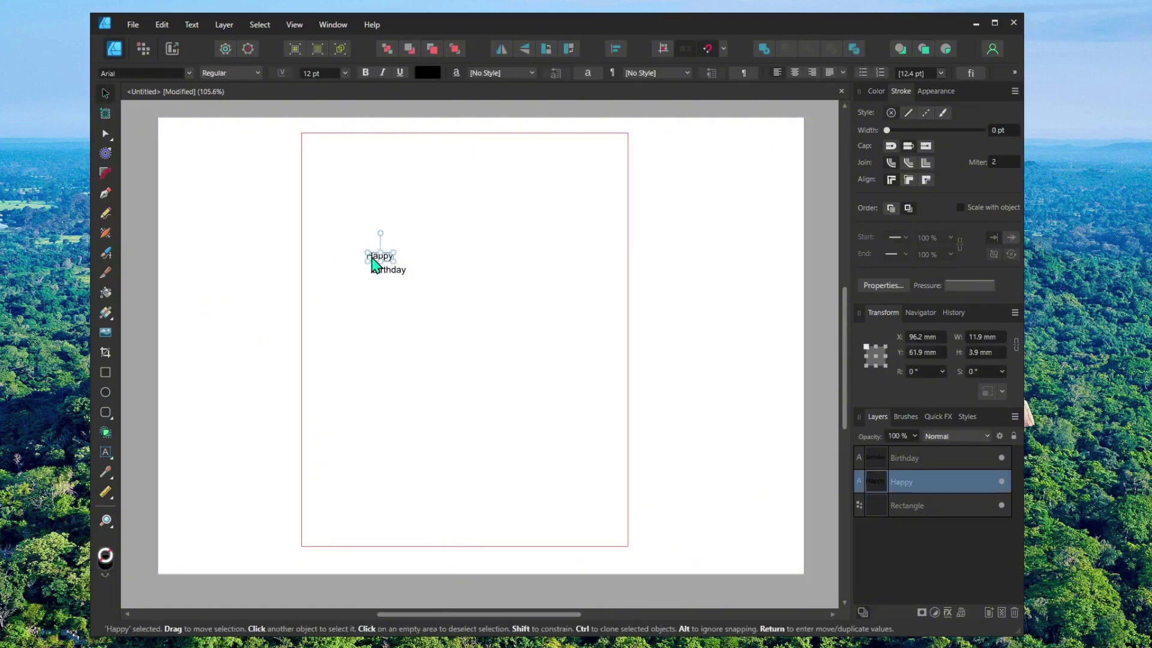
left_click(396, 277, "shift")
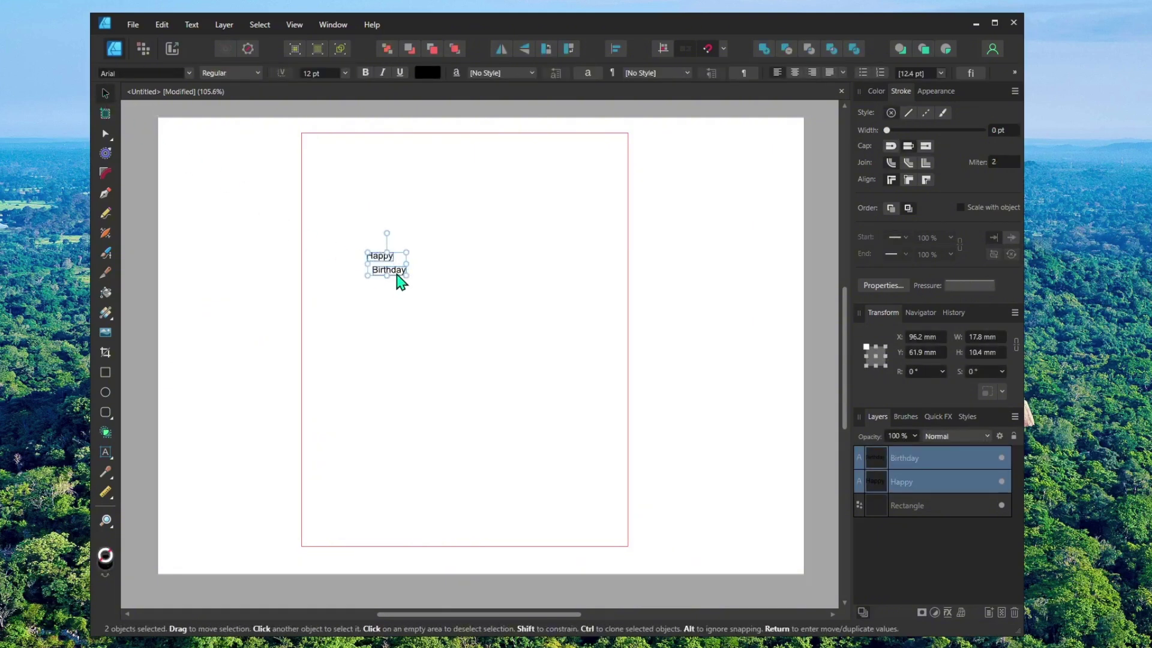
left_click_drag(408, 275, 511, 339)
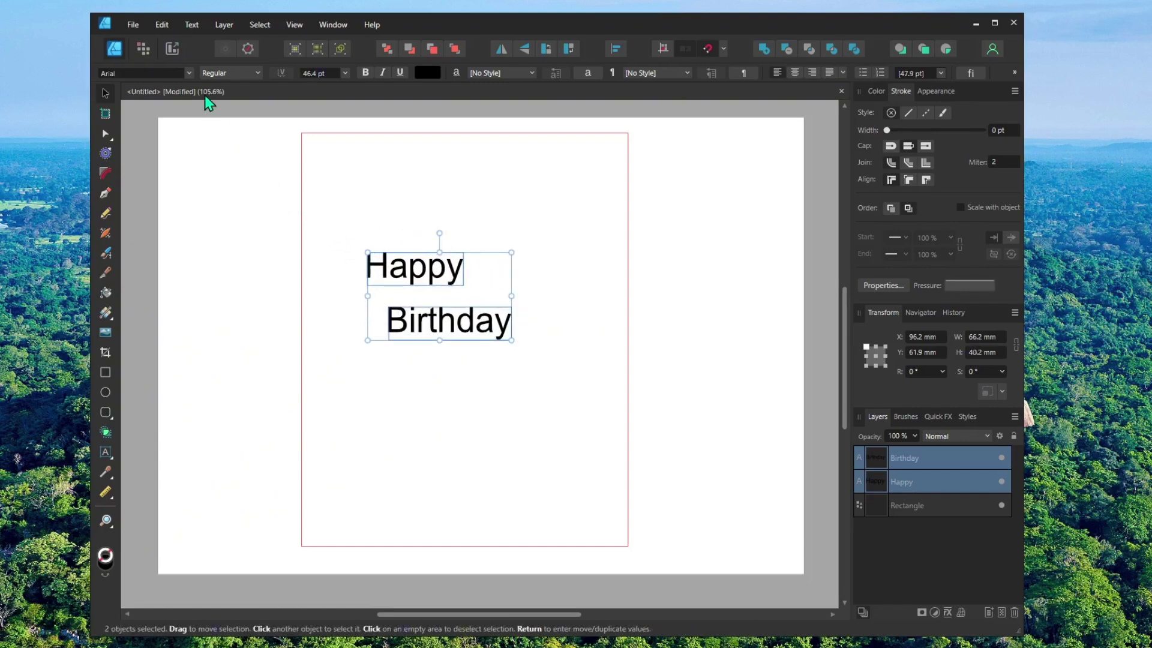
- Change the font of both lines to Bernadette
left_click(189, 73)
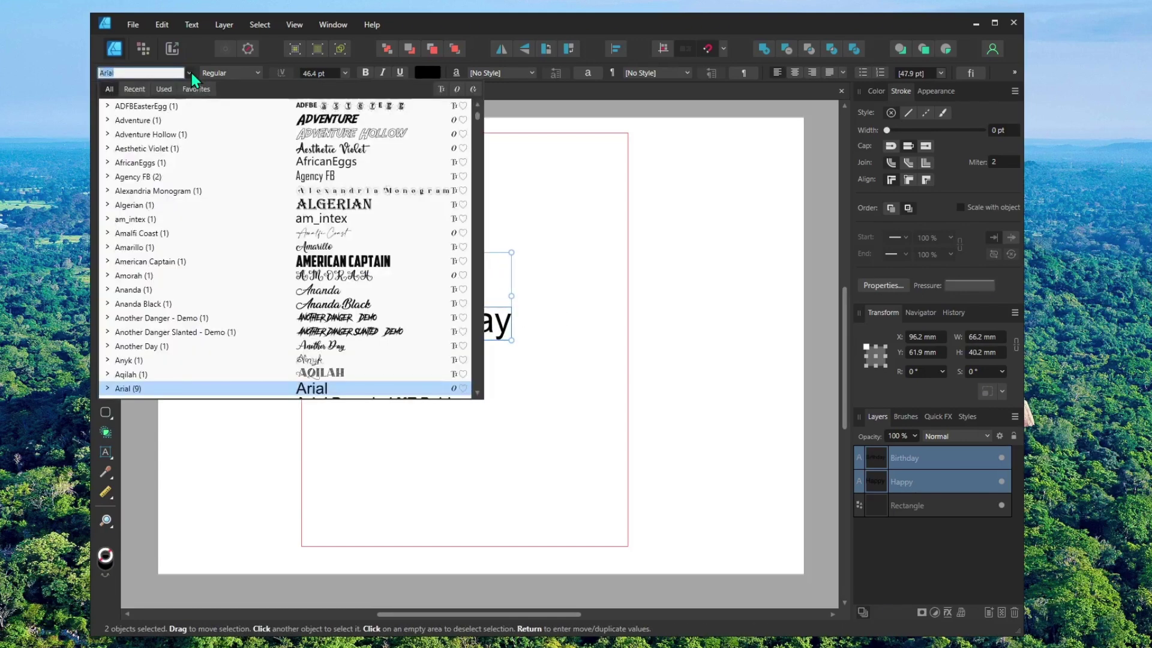
left_click(596, 301)
scroll(548, 291, "left", 5)
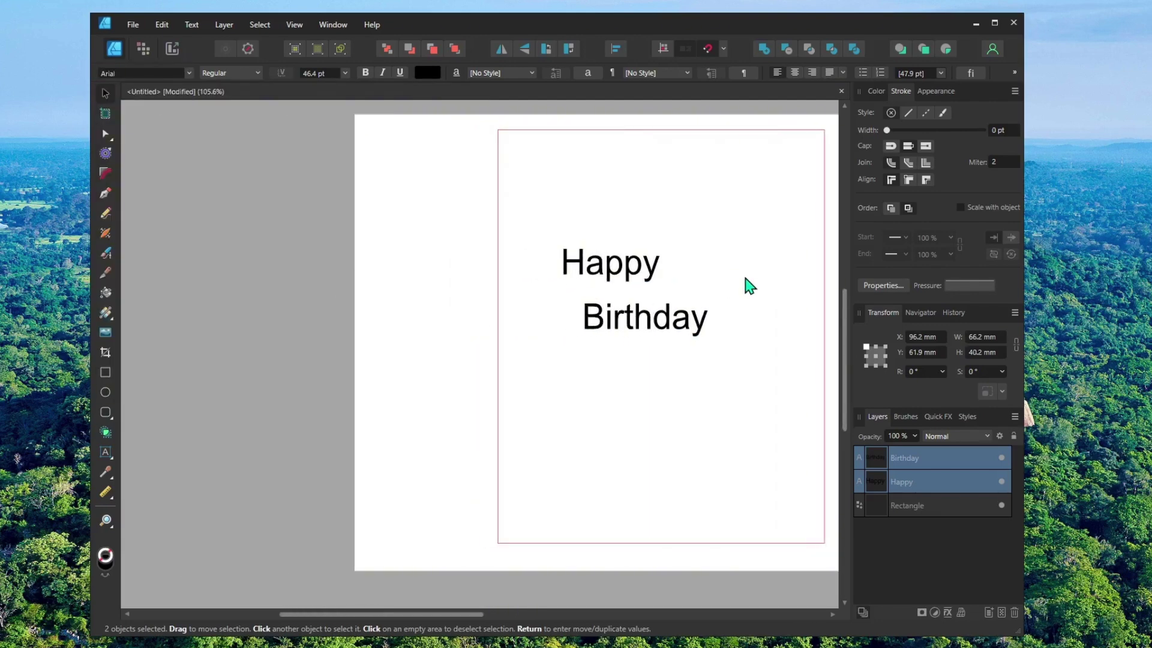
left_click(190, 73)
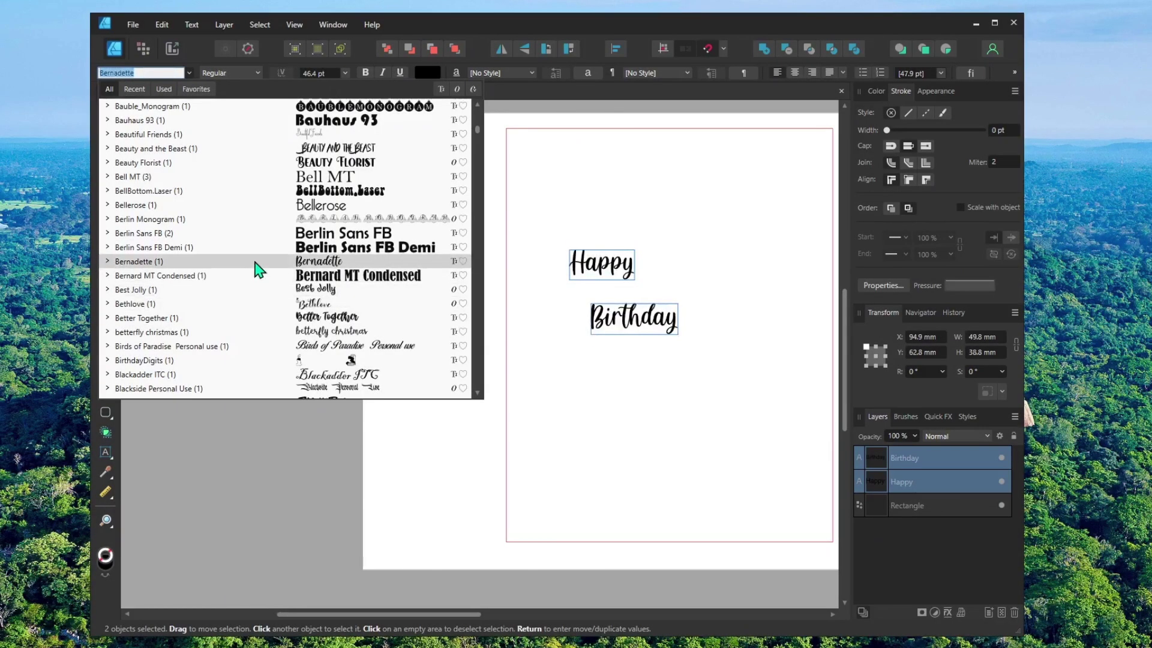
left_click(255, 262)
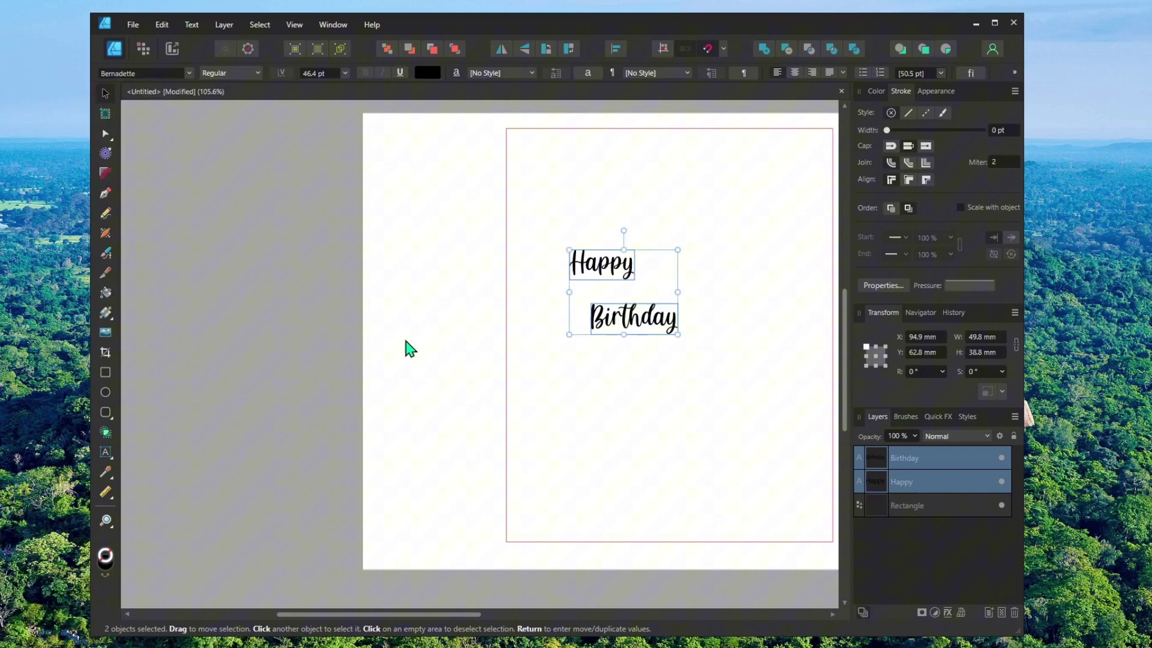
scroll(405, 348, "right", 3)
- Position Happy above Birthday and scale the pair to fill the frame's width
left_click(320, 333)
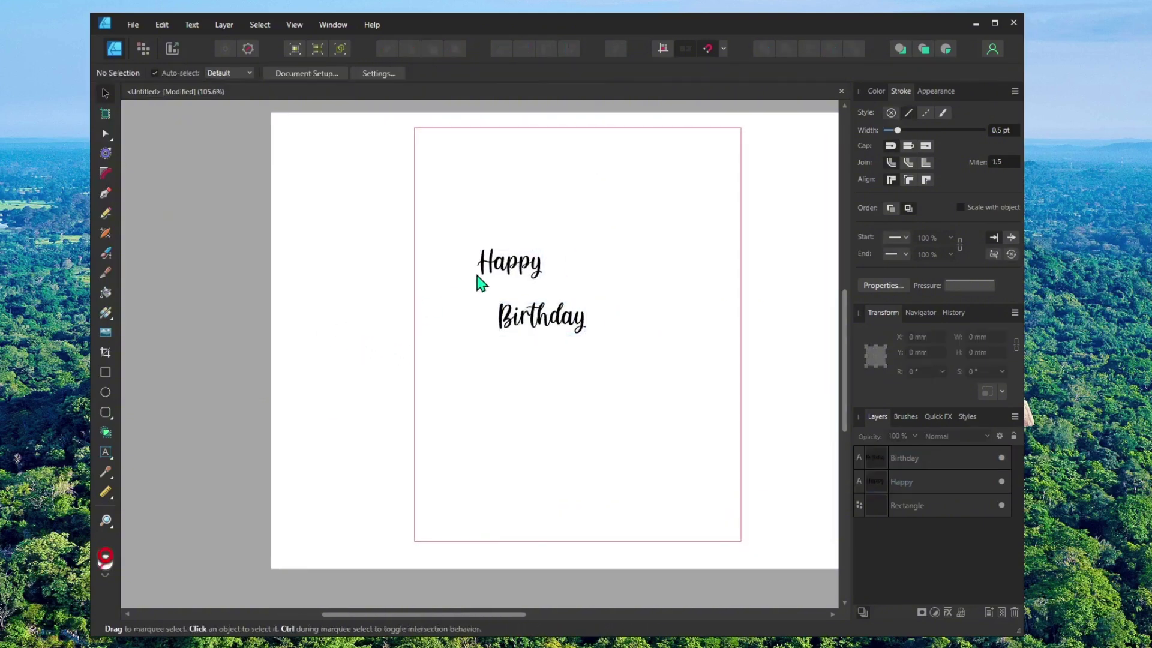
left_click_drag(500, 274, 538, 300)
left_click(537, 325, "shift")
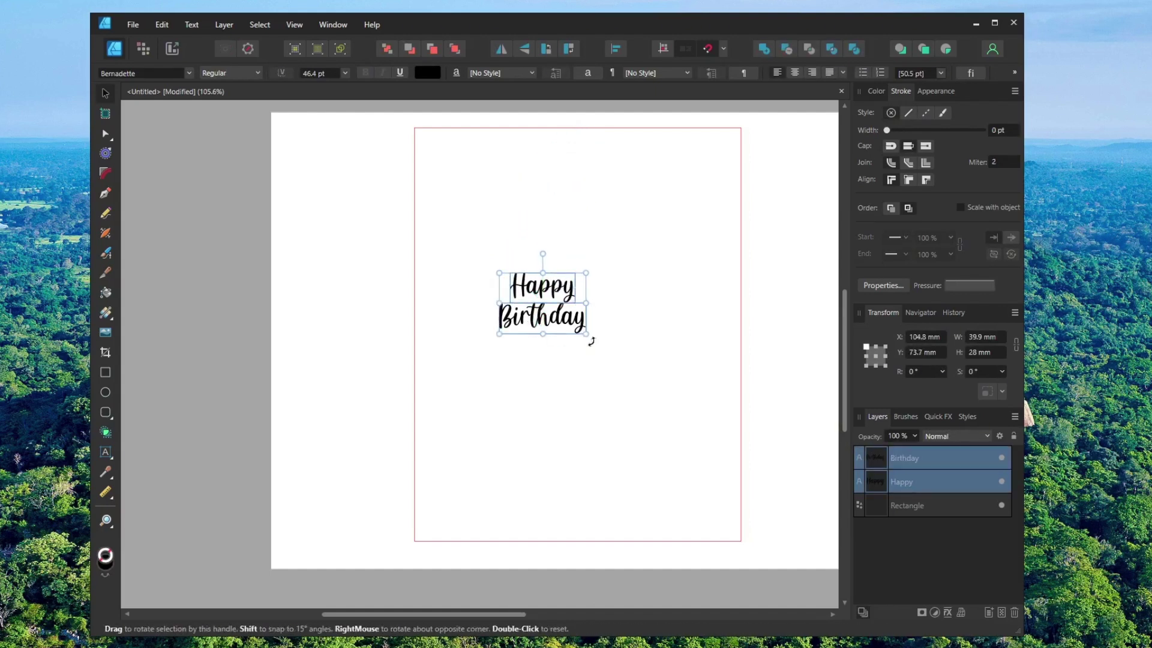
left_click_drag(586, 334, 742, 431)
left_click_drag(663, 392, 578, 248)
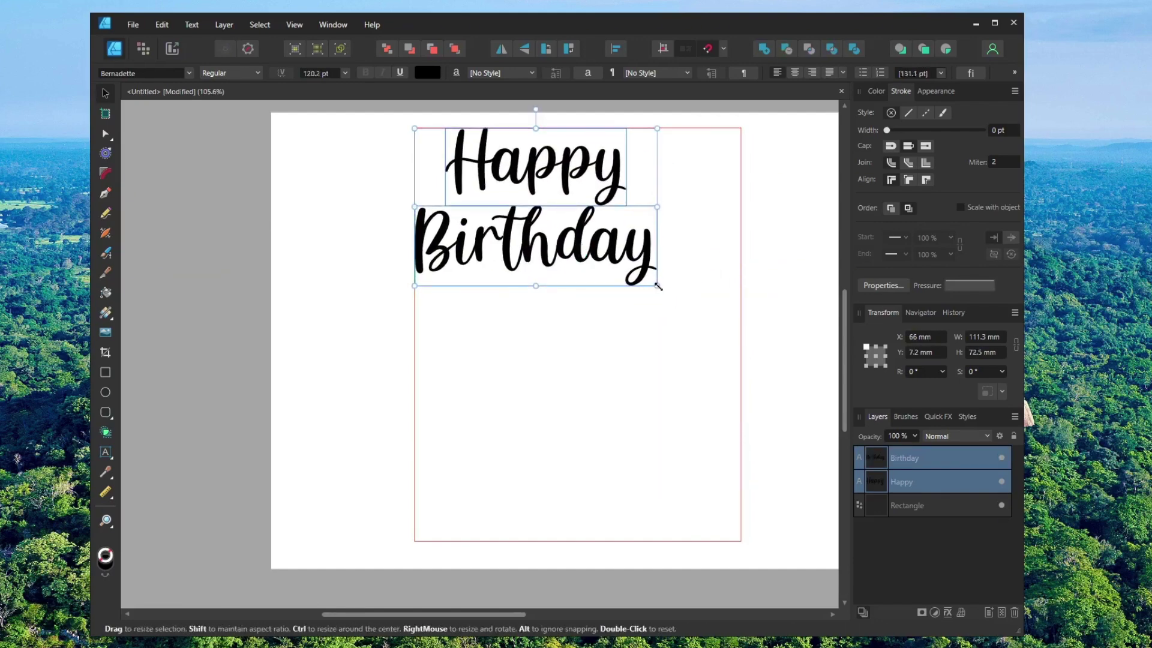
left_click_drag(657, 286, 744, 352)
left_click(805, 289)
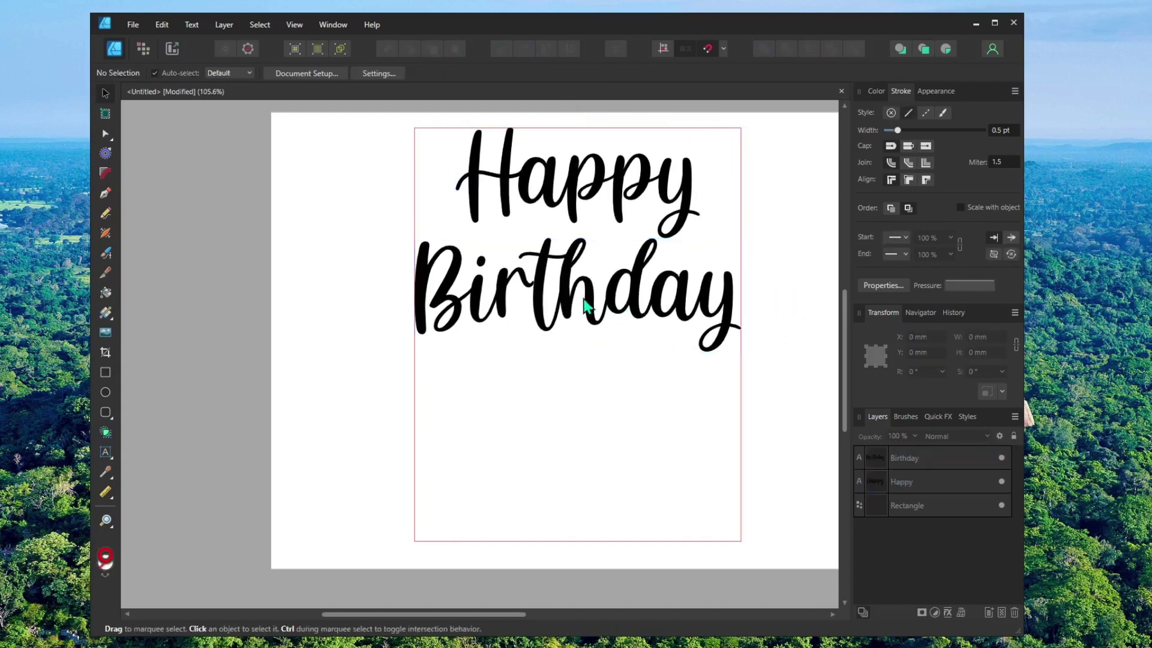
- Nudge Birthday up so it sits snugly beneath Happy
left_click(546, 250)
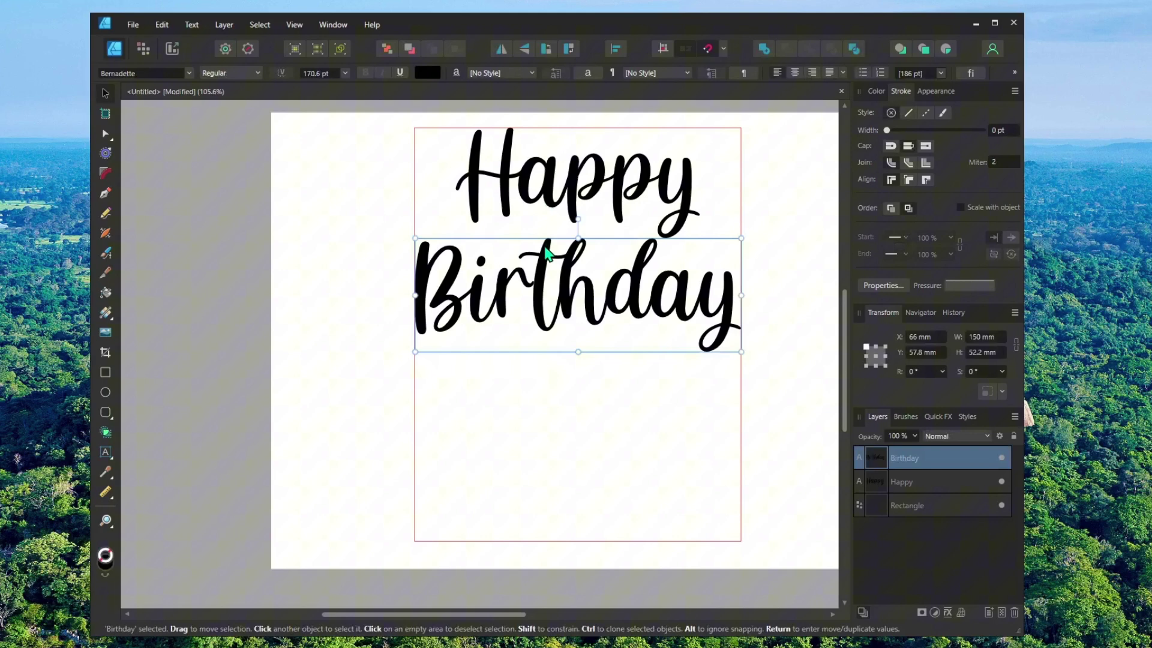
key("Up")
key("Up")
key("Up")
key("Up")
key("Up")
key("Up")
key("Up")
key("Up")
key("Up")
key("Up")
key("Up")
key("Up")
key("Up")
key("Up")
key("Up")
key("Up")
key("Up")
key("Up")
key("Up")
key("Up")
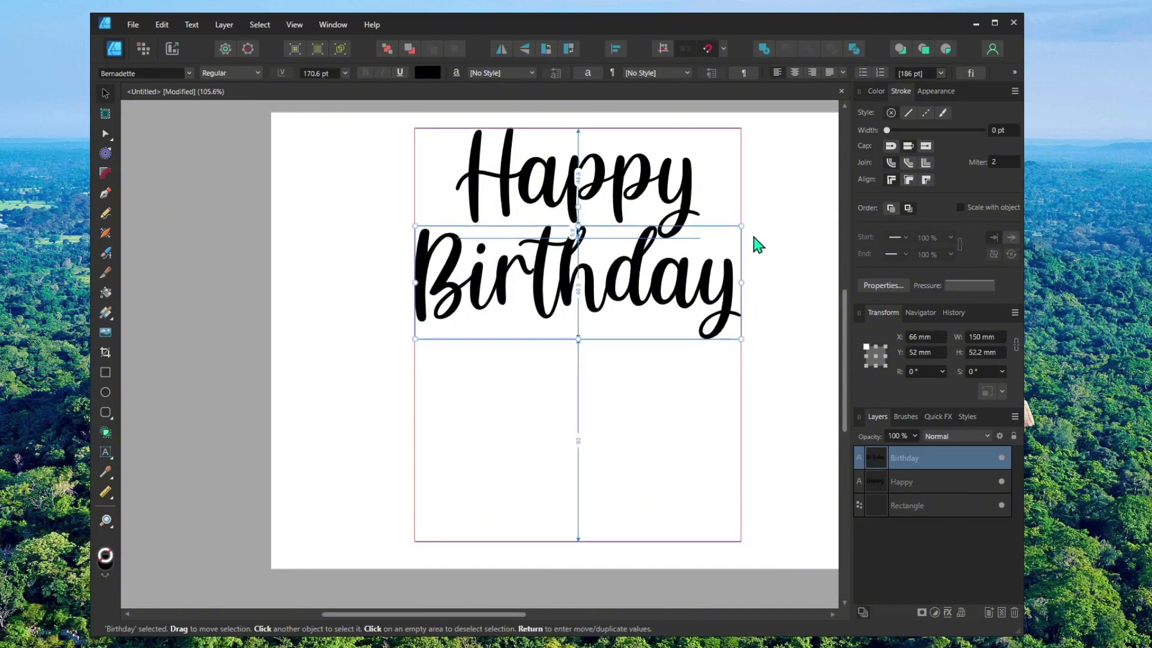
key("Up")
key("Up")
key("Up")
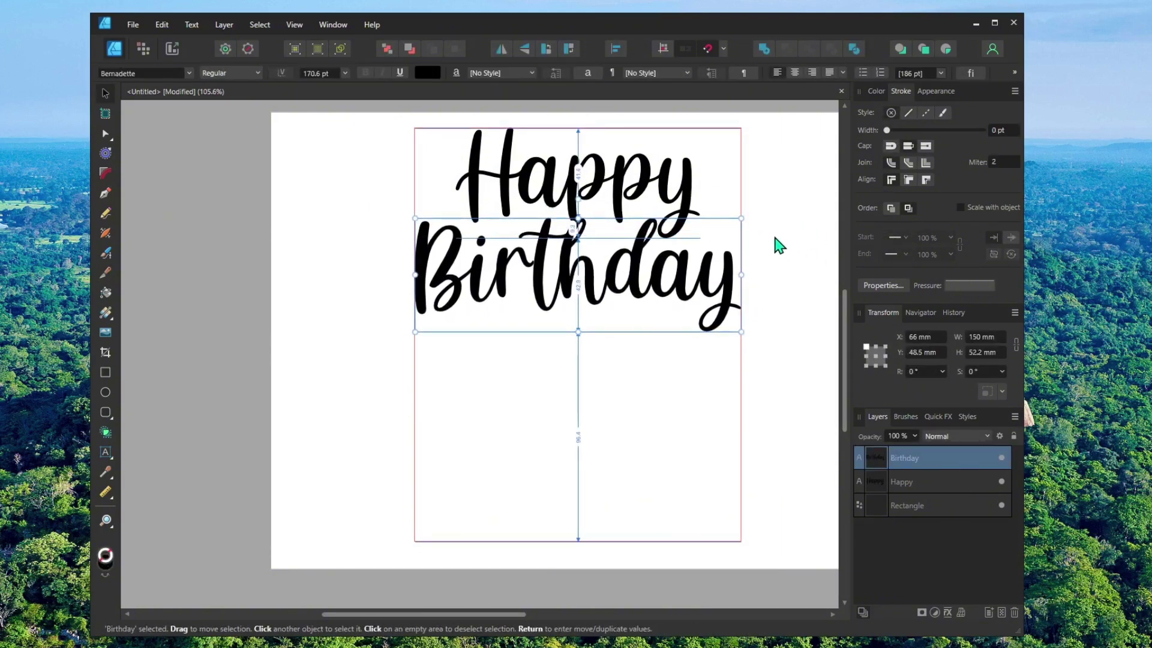
left_click(779, 245)
left_click(573, 230)
key("Up")
key("Up")
key("Up")
key("Up")
key("Up")
key("Up")
key("Up")
key("Up")
key("Up")
key("Up")
key("Up")
key("Up")
key("Up")
key("Up")
key("Up")
key("Up")
key("Up")
key("Up")
key("Up")
key("Up")
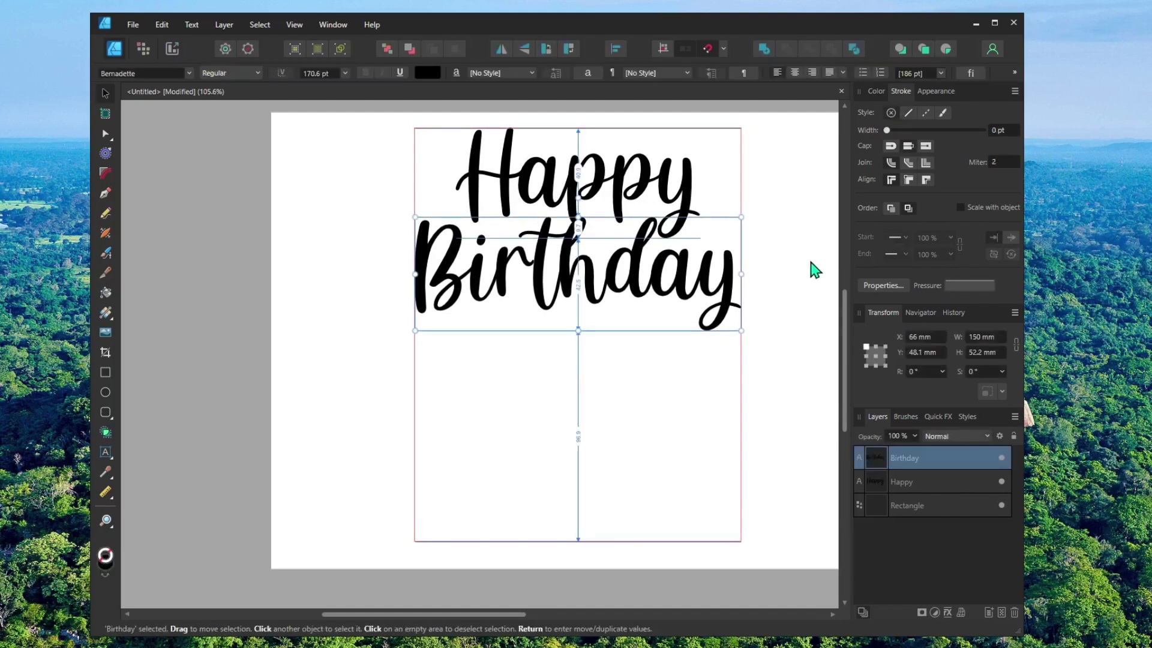
left_click_drag(559, 246, 559, 257)
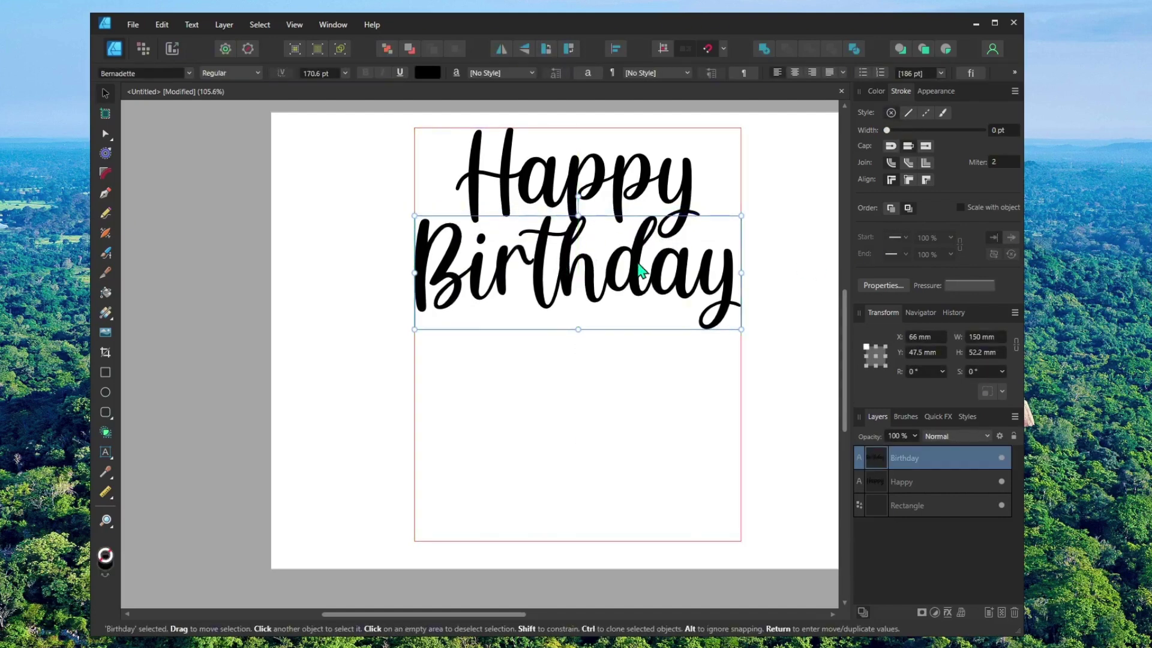
left_click(772, 278)
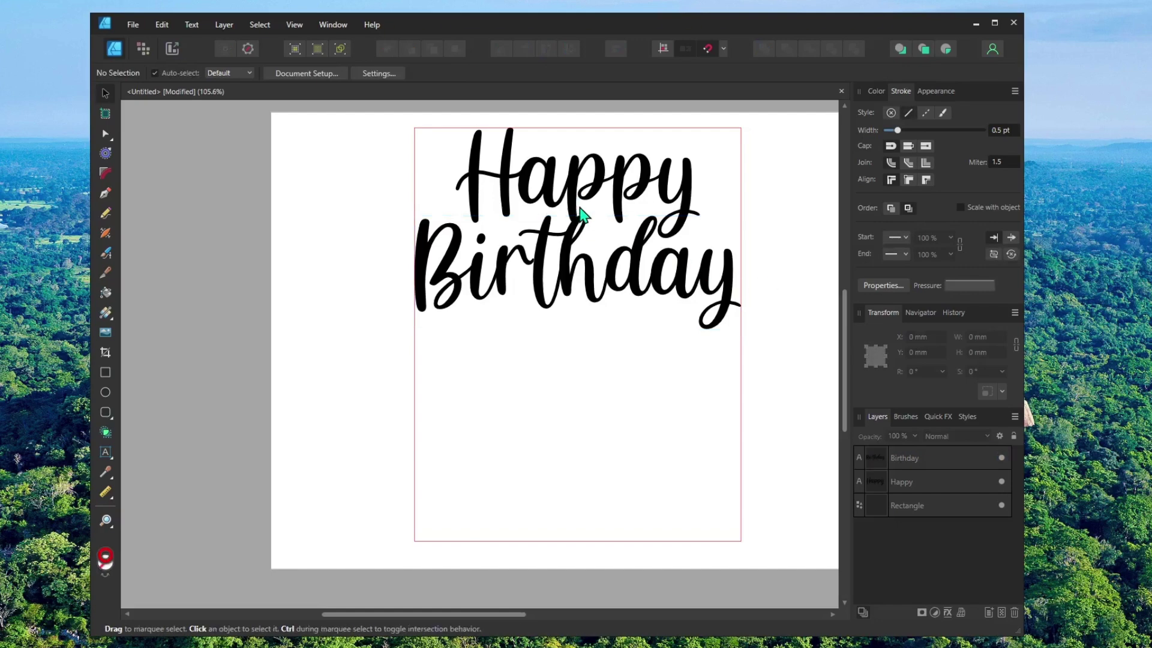
- Convert both the Happy and Birthday text objects to curves
left_click(551, 190)
left_click(536, 255, "shift")
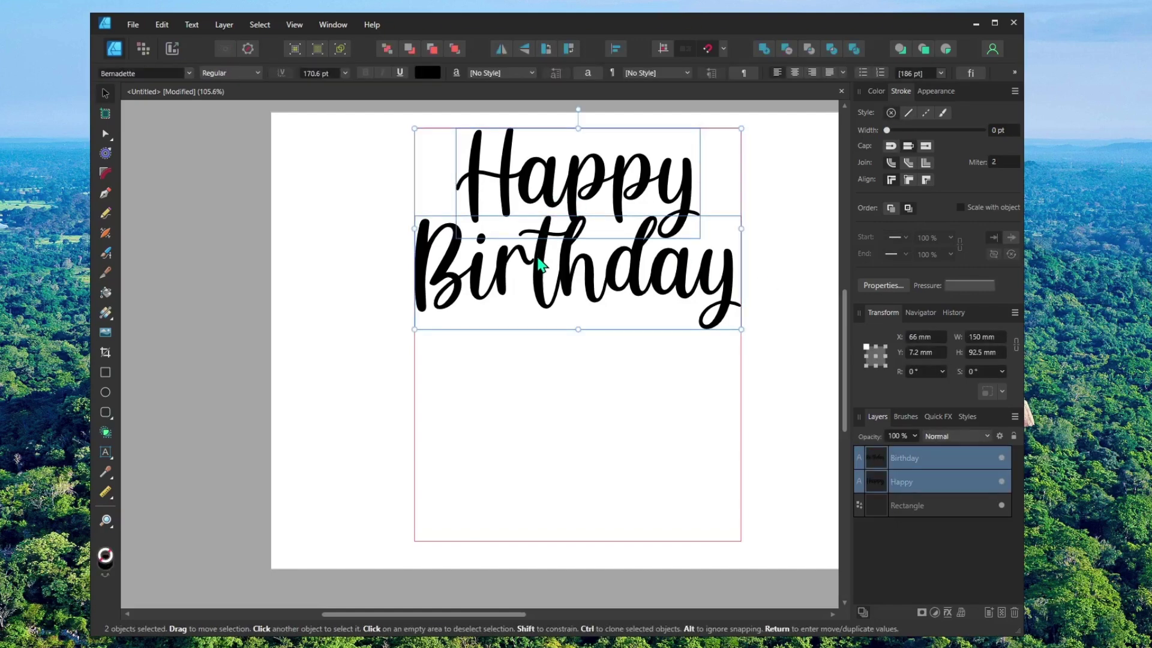
right_click(537, 255)
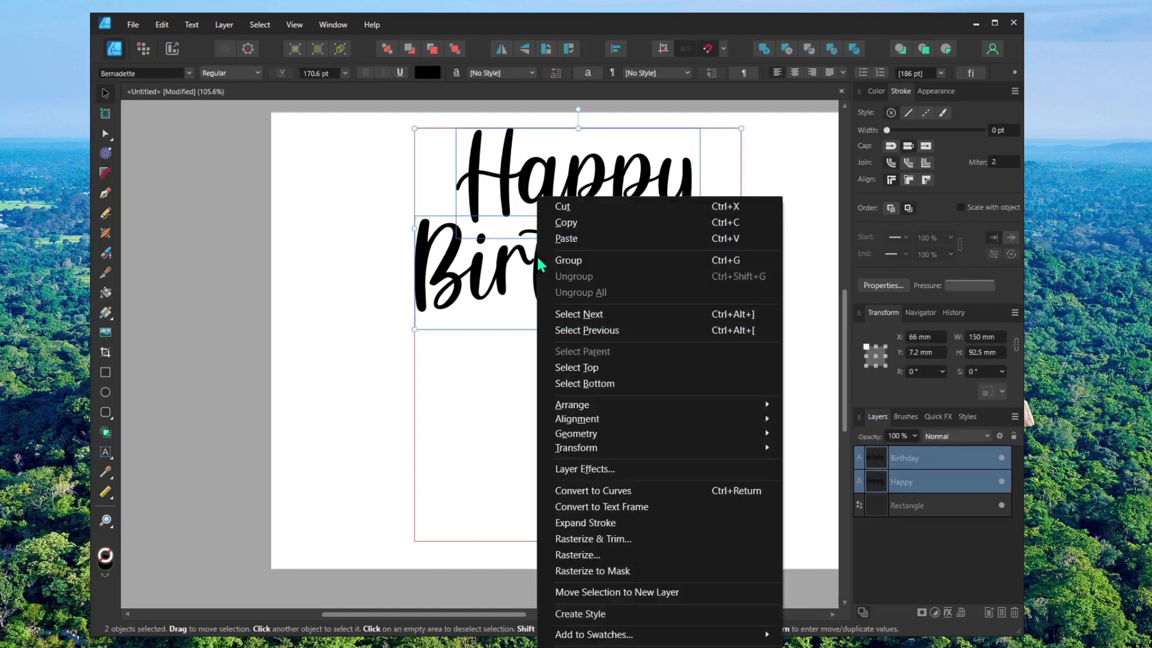
left_click(619, 492)
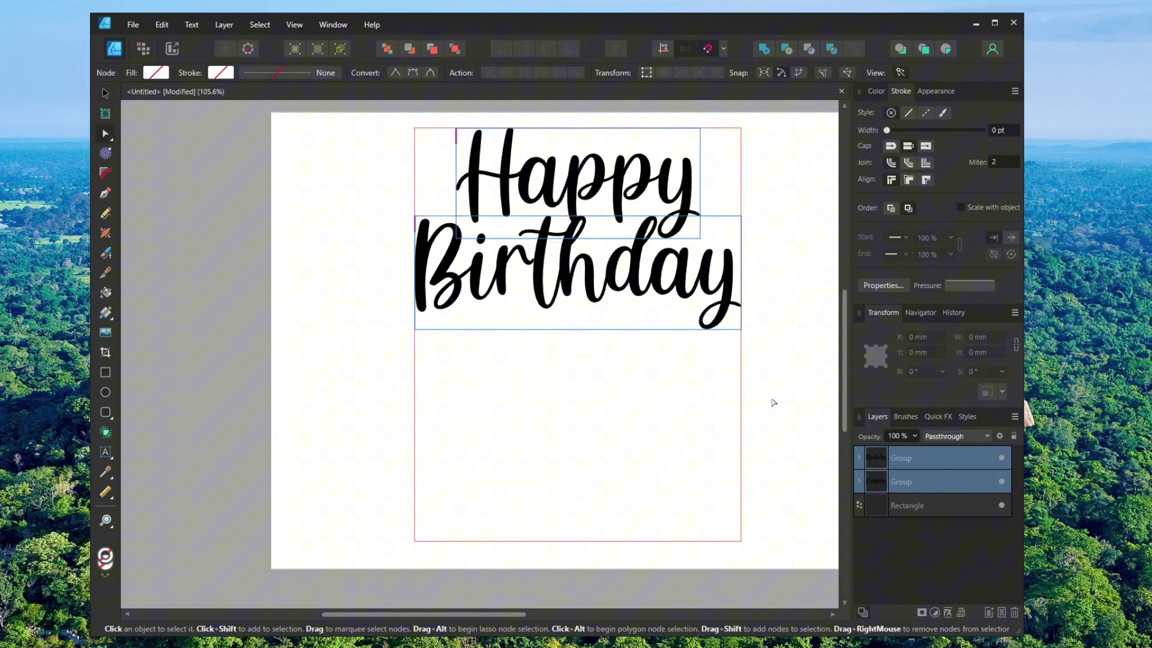
left_click(774, 402)
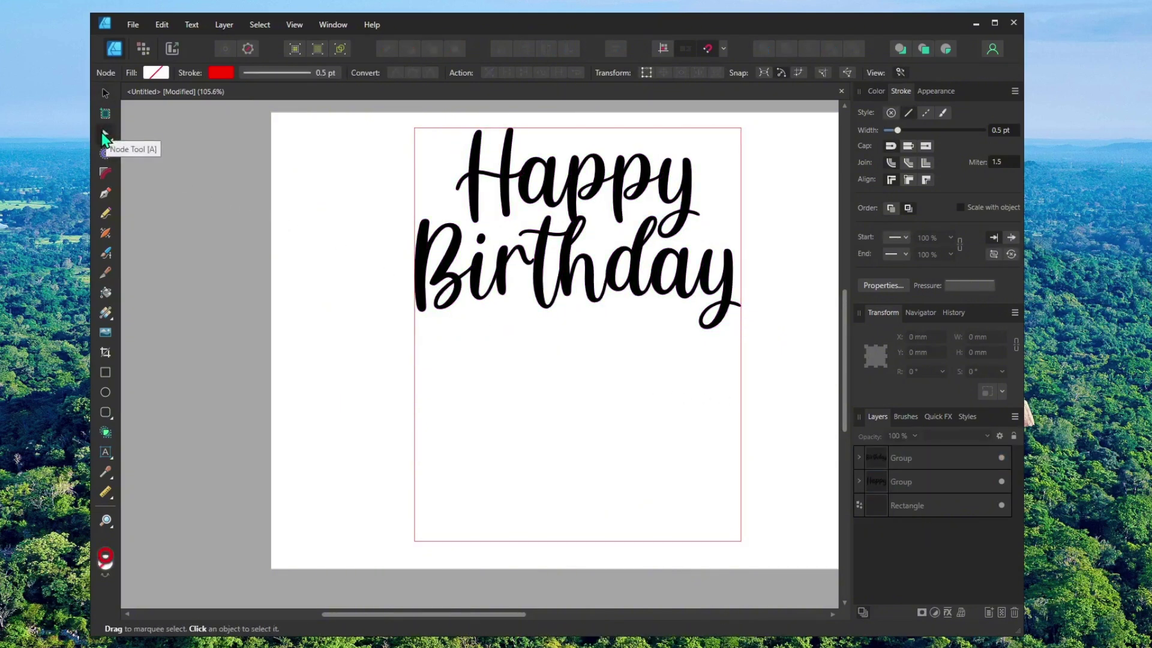
- Stretch the top of Birthday's t stem up toward Happy by dragging its upper nodes
left_click(551, 229)
scroll(553, 211, "up", 3, "ctrl")
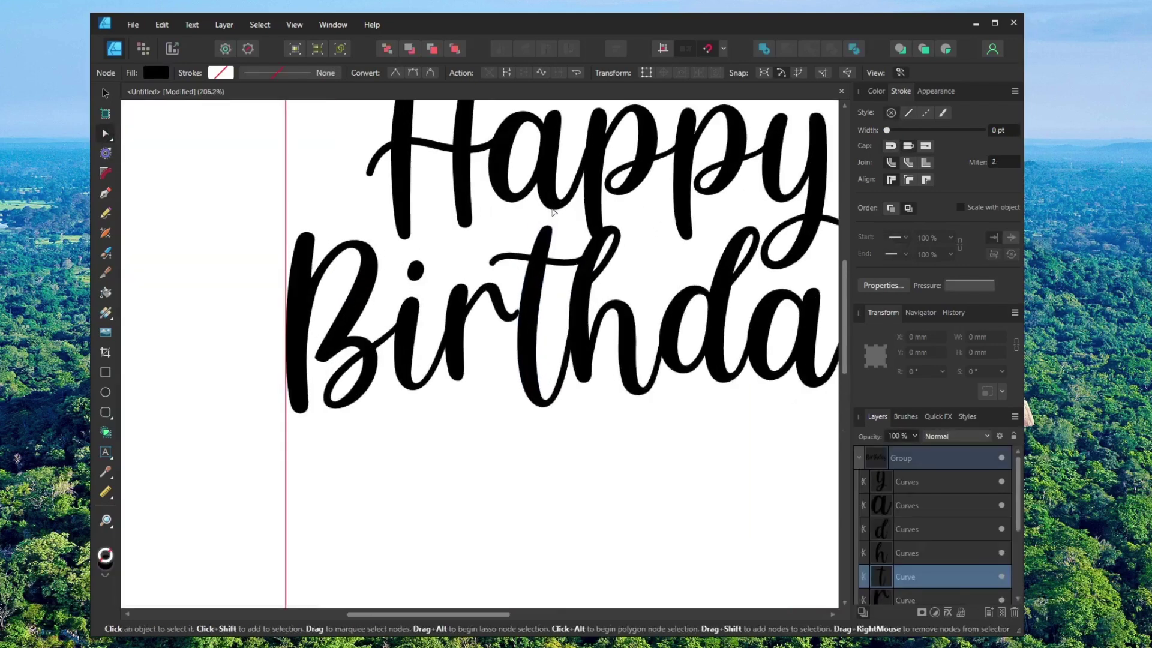
scroll(553, 211, "up", 5, "ctrl")
left_click_drag(476, 225, 598, 346)
left_click_drag(545, 260, 562, 202)
left_click(458, 262)
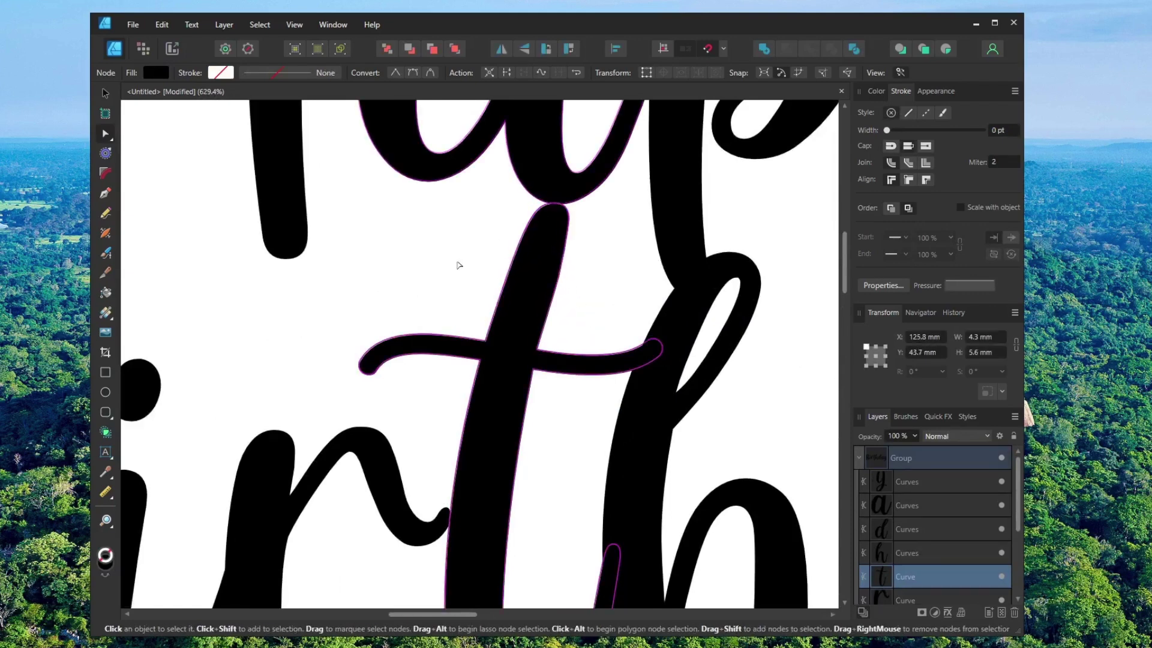
left_click(460, 262)
left_click(536, 239)
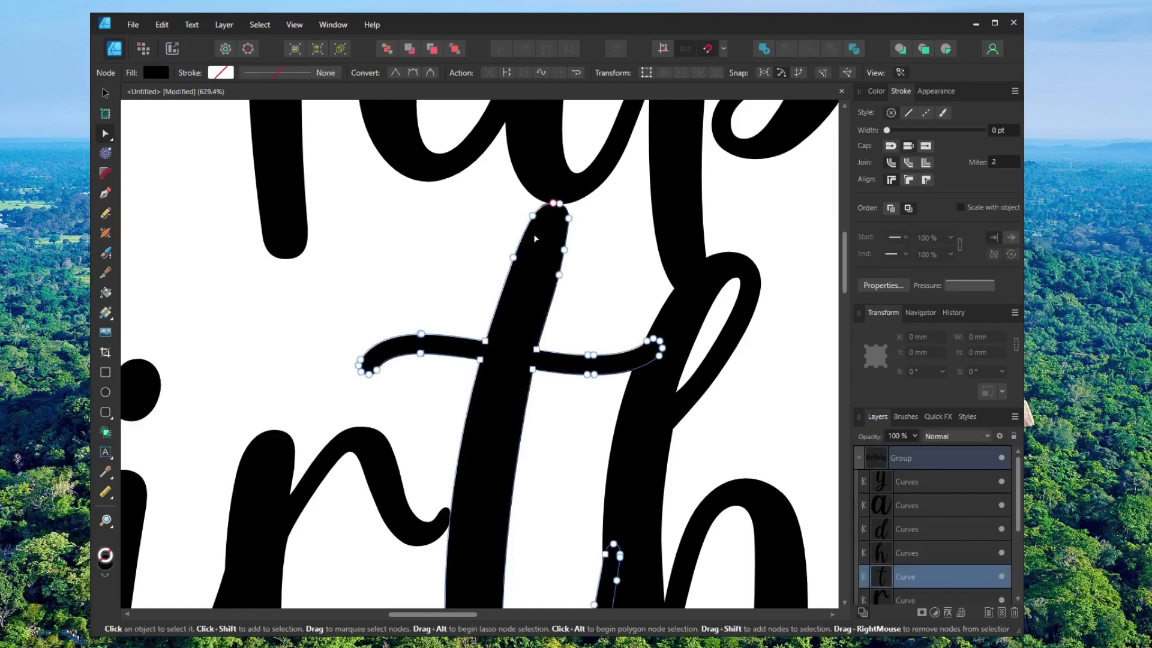
left_click_drag(492, 193, 583, 303)
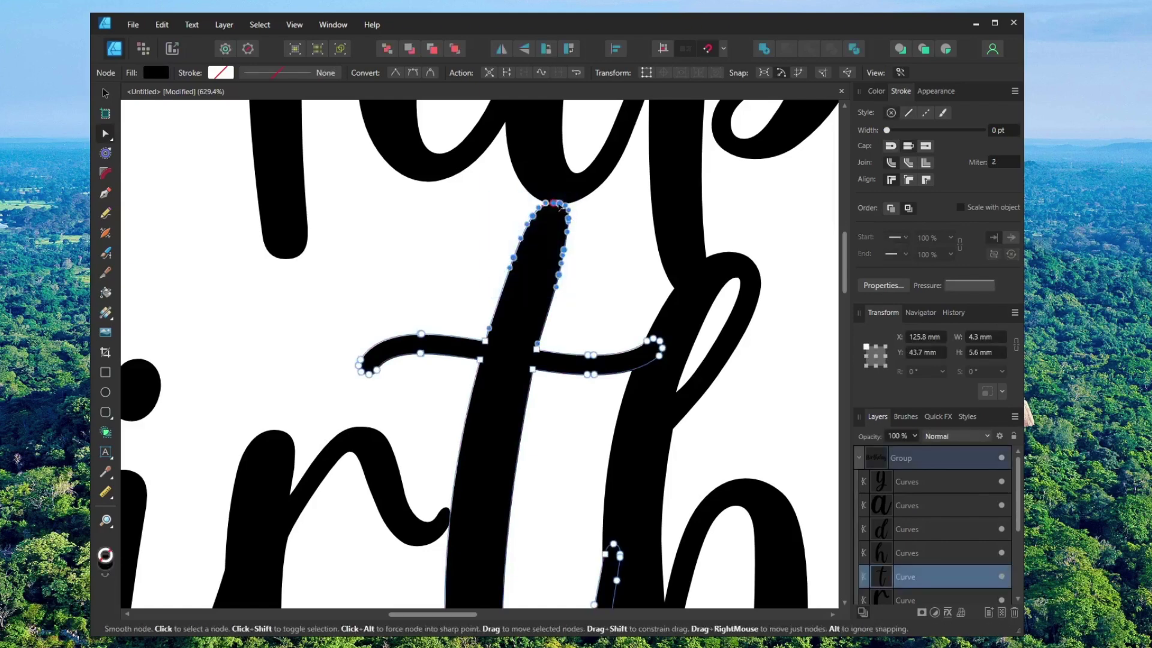
left_click(444, 253)
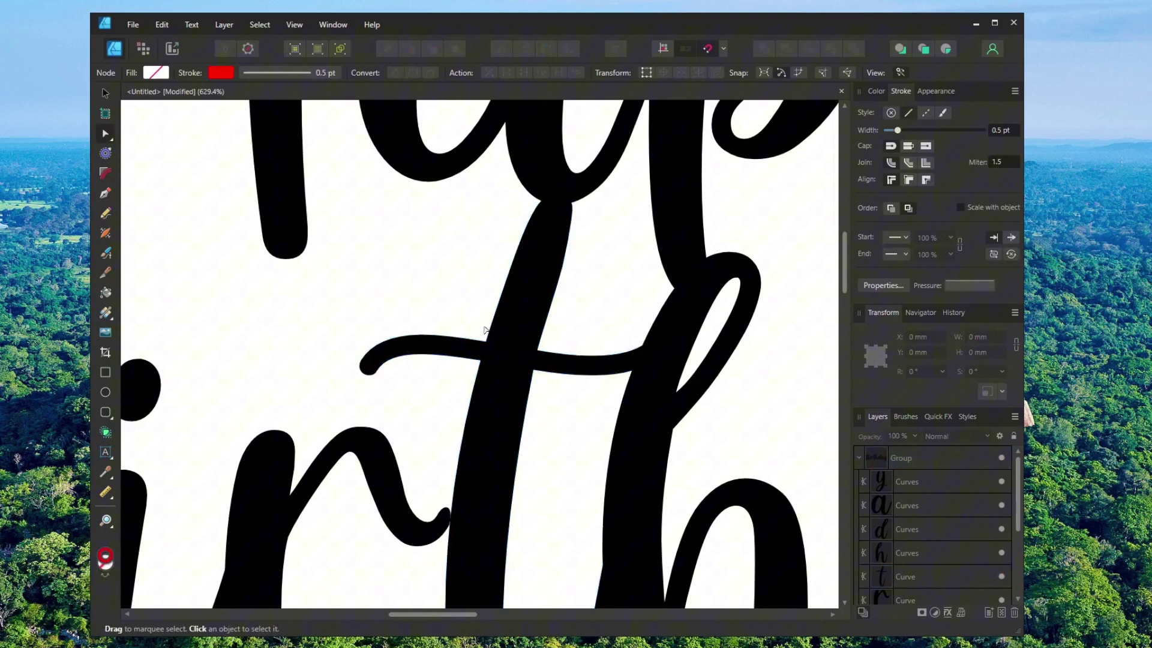
- Widen the loop of Happy's y toward Birthday by moving its left nodes
scroll(485, 330, "down", 5, "ctrl")
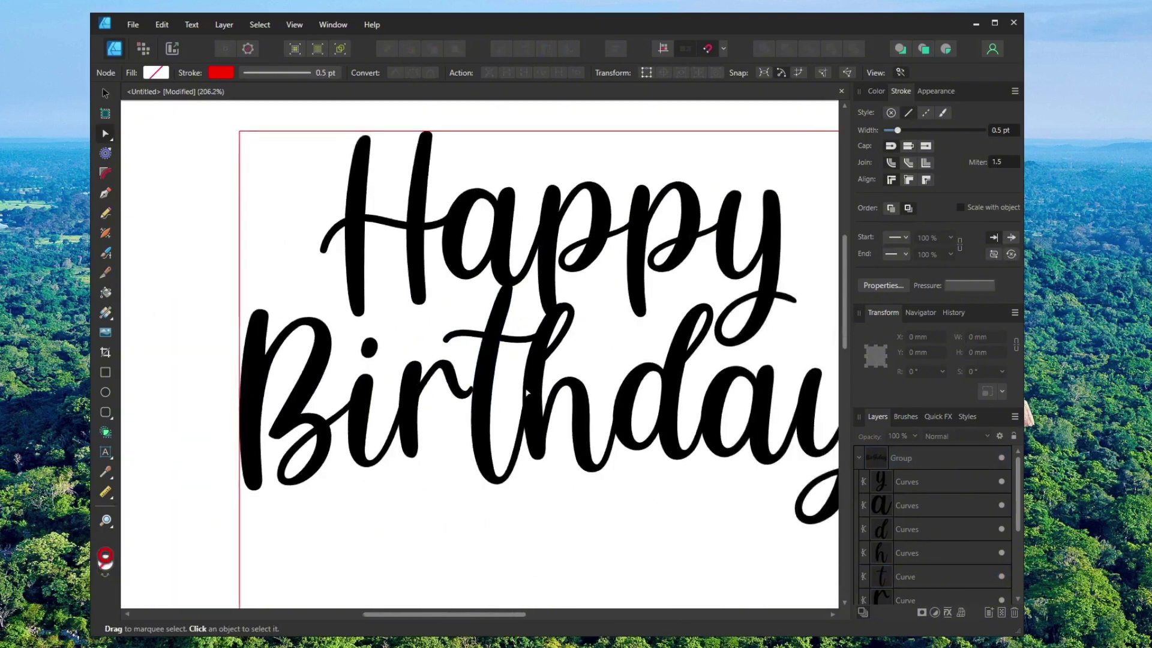
scroll(526, 393, "right", 2)
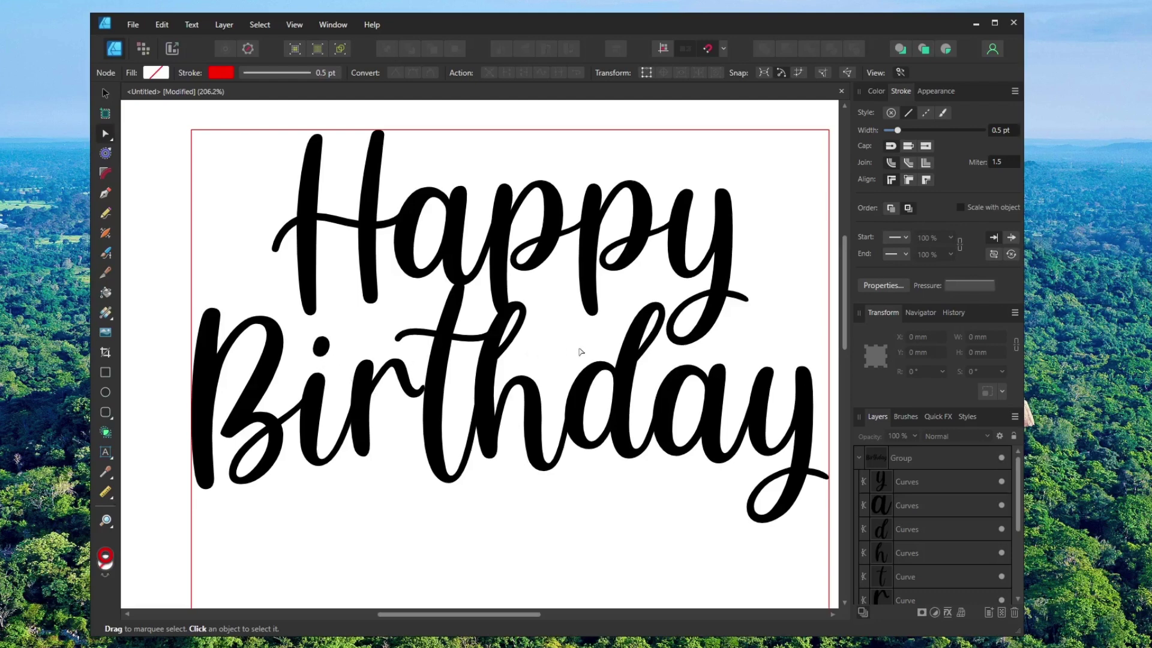
left_click(667, 336)
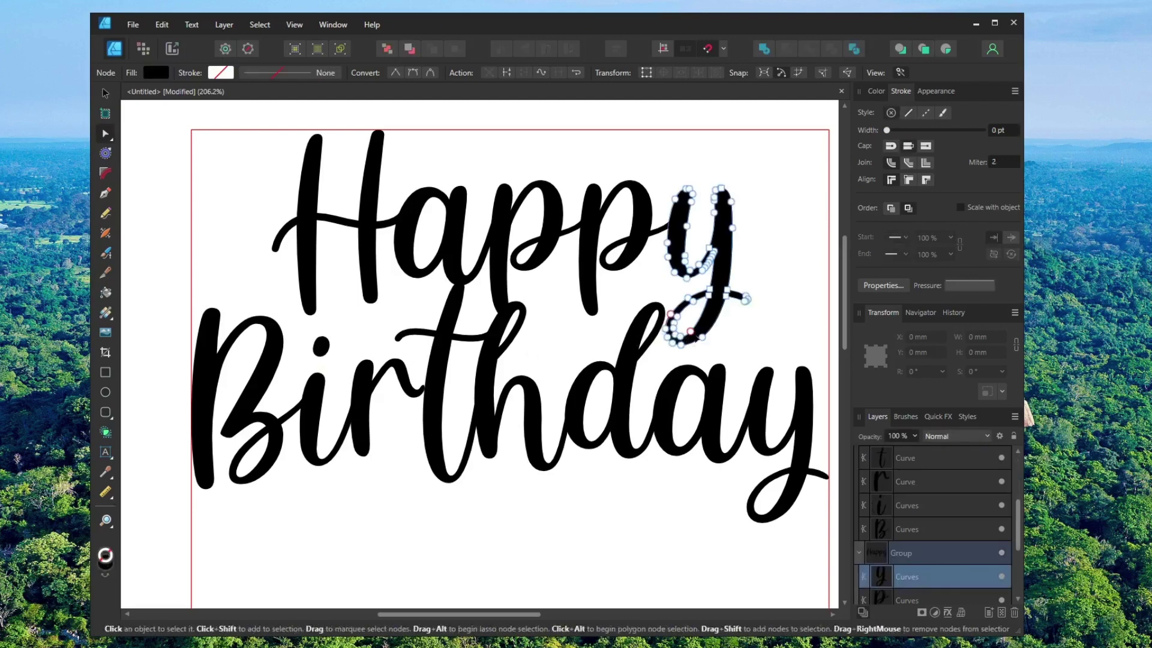
scroll(671, 331, "up", 5, "ctrl")
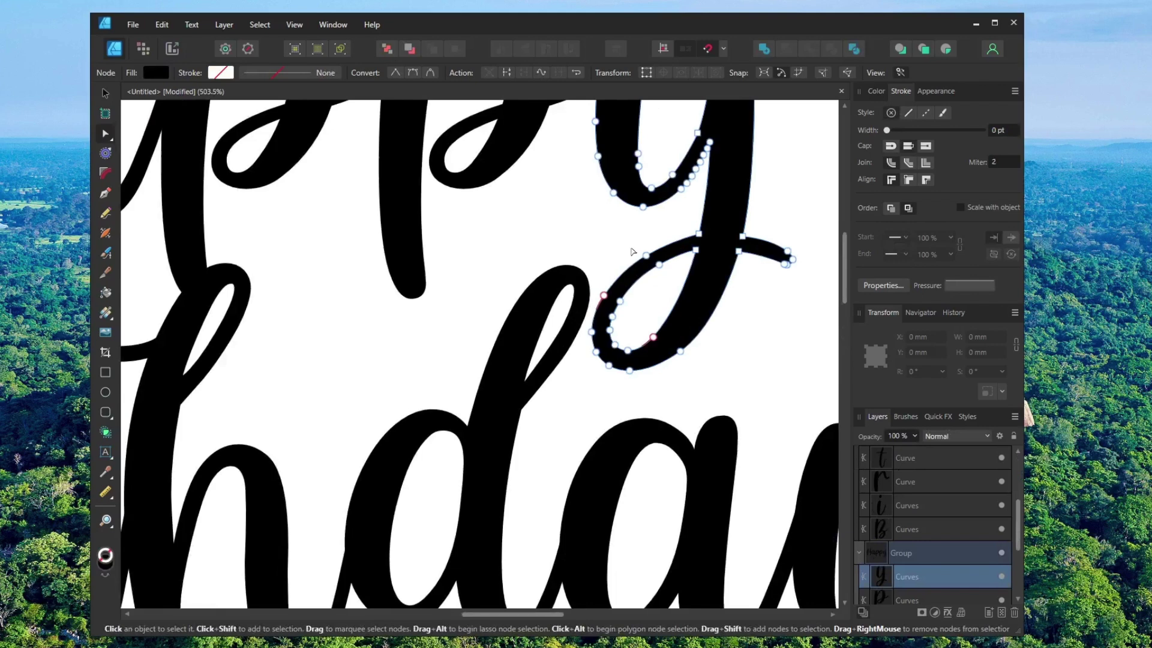
left_click_drag(633, 244, 587, 393)
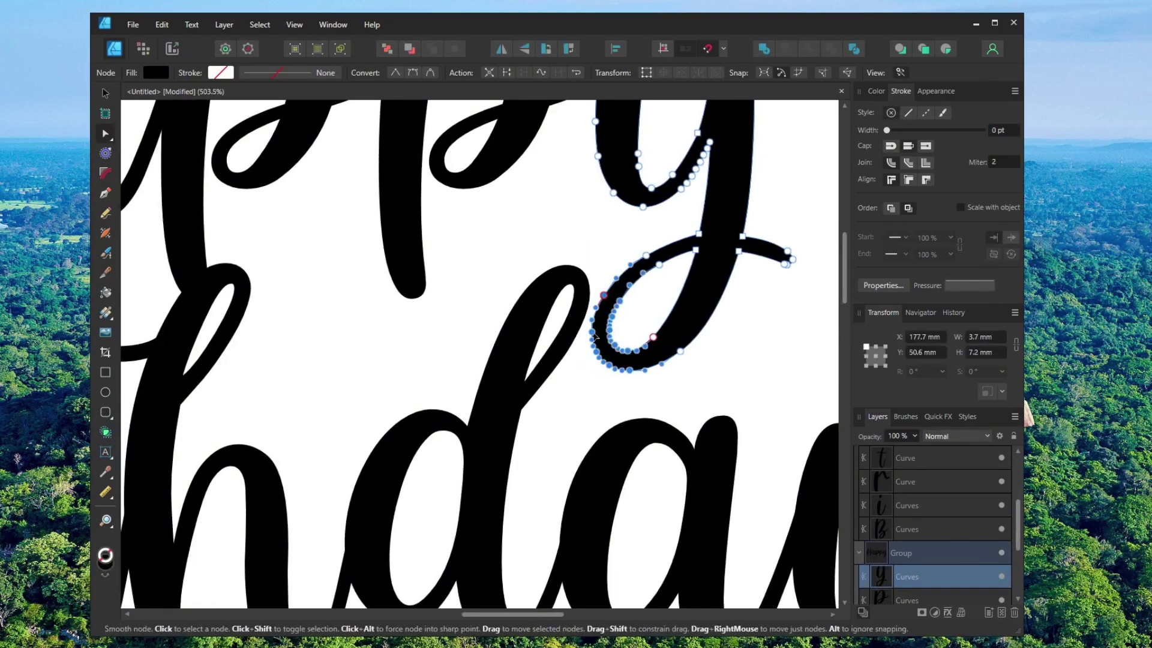
left_click_drag(594, 337, 577, 338)
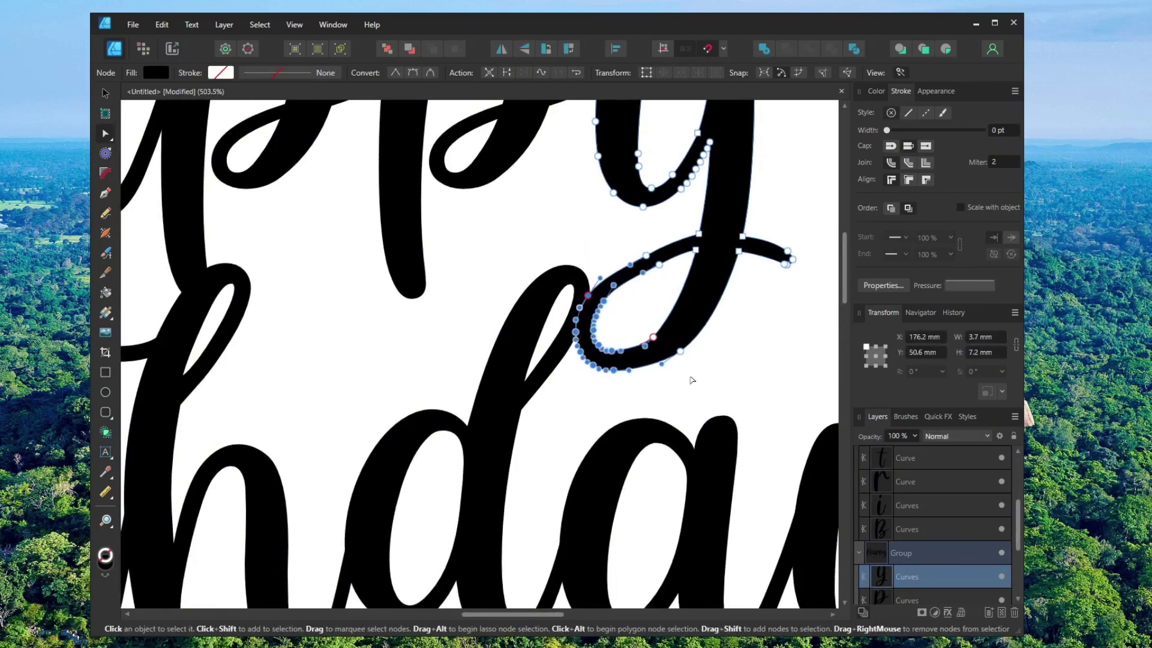
left_click(680, 363)
left_click(659, 347)
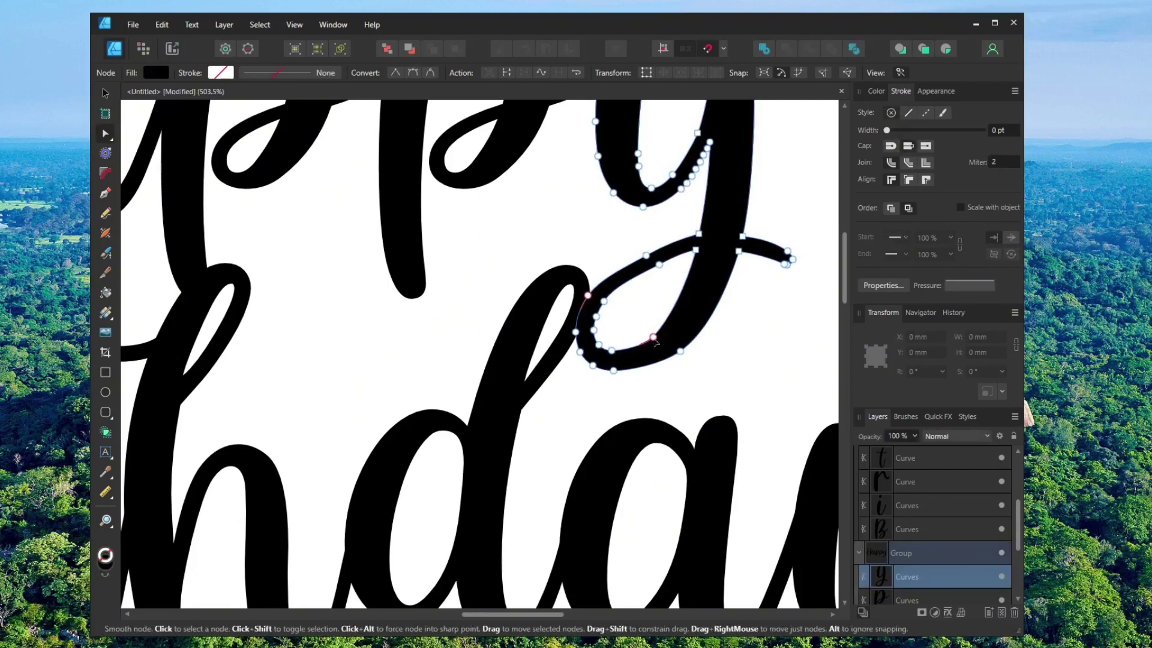
left_click(654, 331)
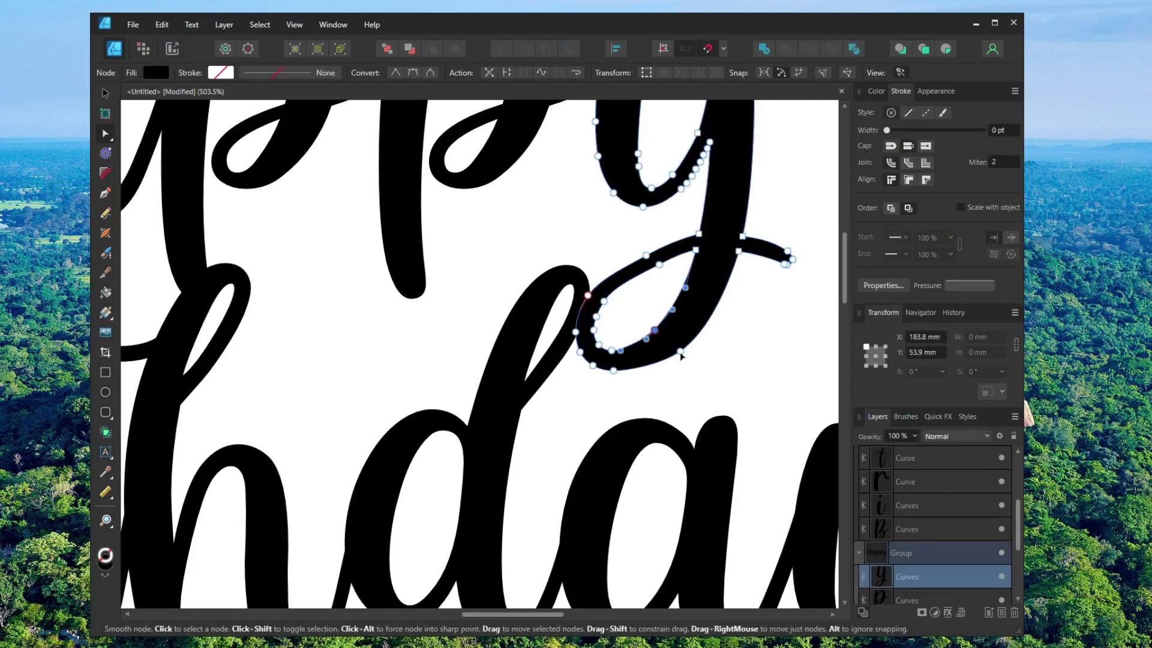
left_click(720, 361)
- Move the dot of Birthday's i down so it touches the stem
scroll(720, 361, "down", 5, "ctrl")
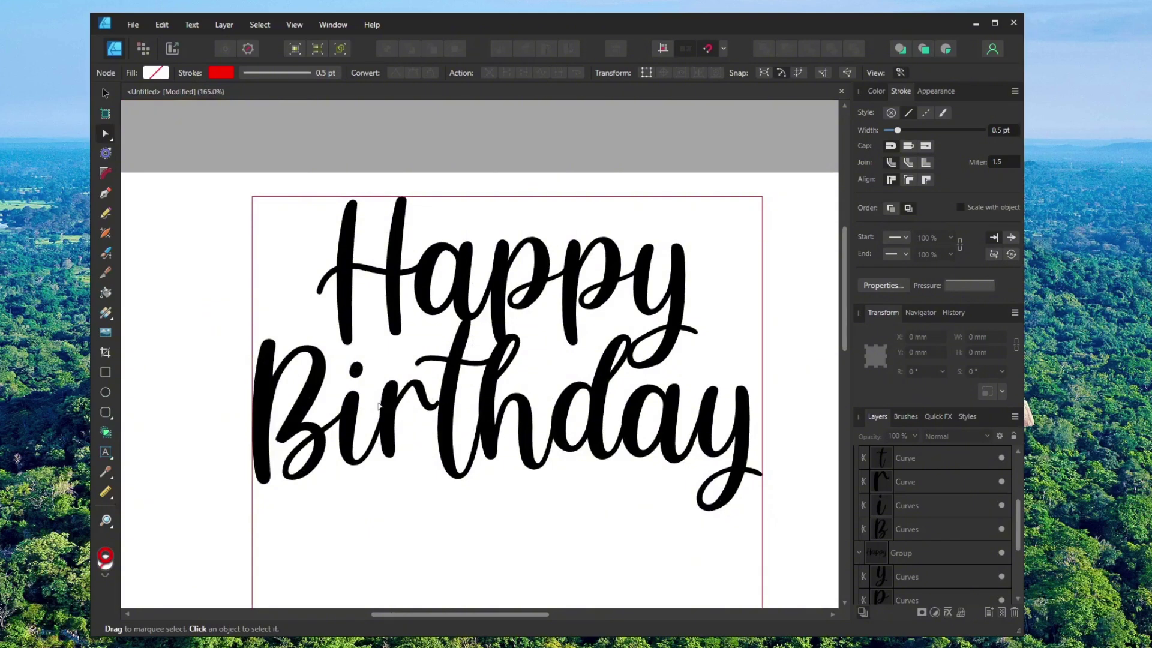
scroll(379, 405, "left", 2)
left_click(396, 370)
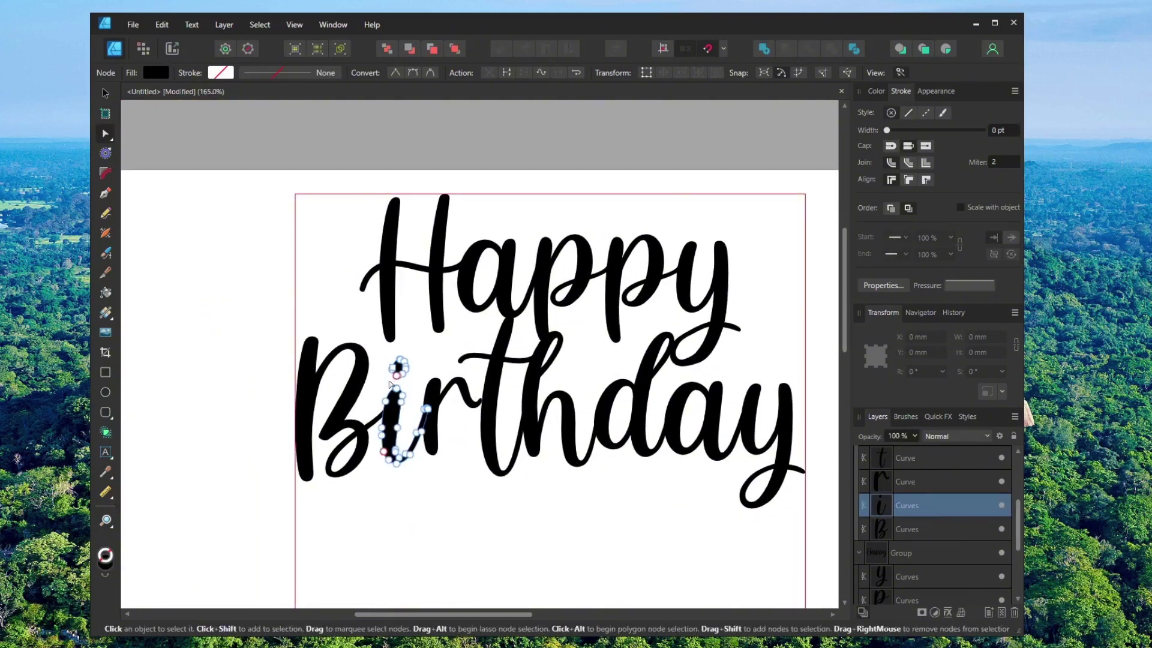
scroll(396, 375, "up", 2, "ctrl")
left_click_drag(382, 322, 411, 388)
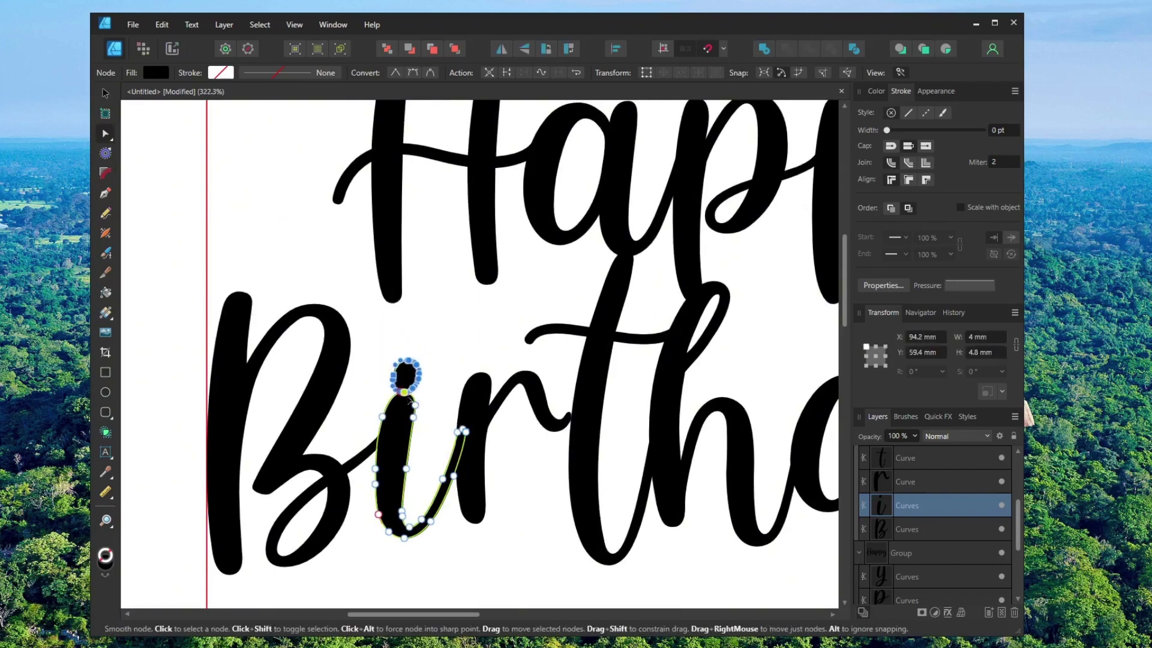
scroll(406, 414, "up", 3, "ctrl")
scroll(407, 414, "up", 3, "ctrl")
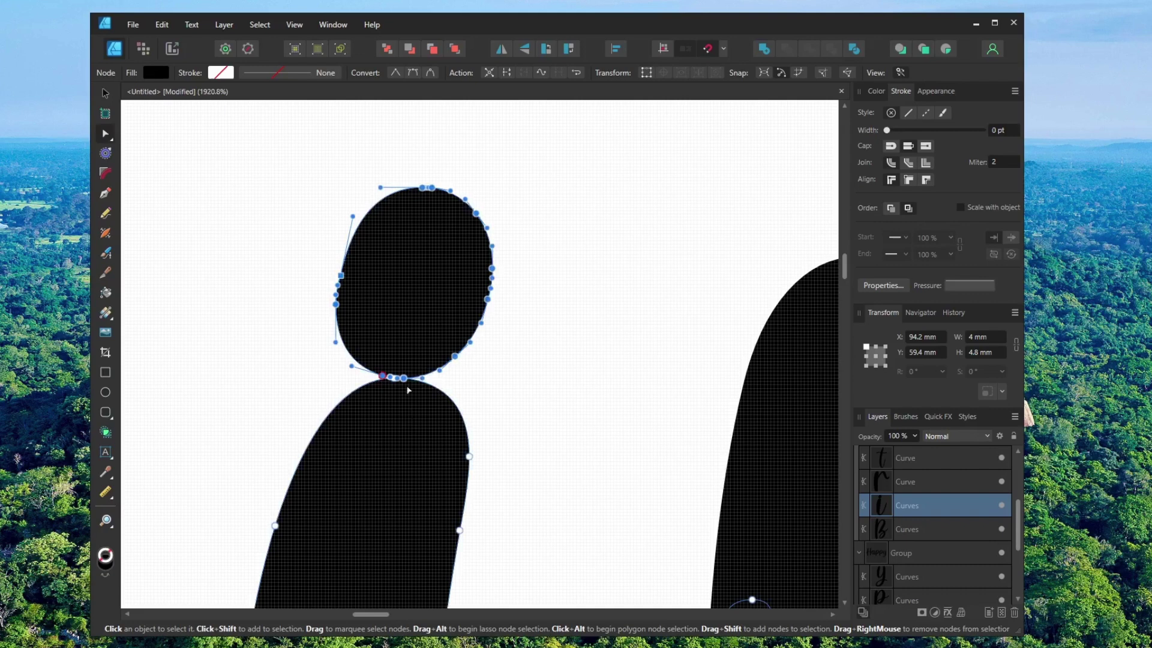
left_click_drag(454, 359, 475, 375)
scroll(528, 384, "down", 3, "ctrl")
left_click(541, 373)
scroll(541, 373, "down", 5, "ctrl")
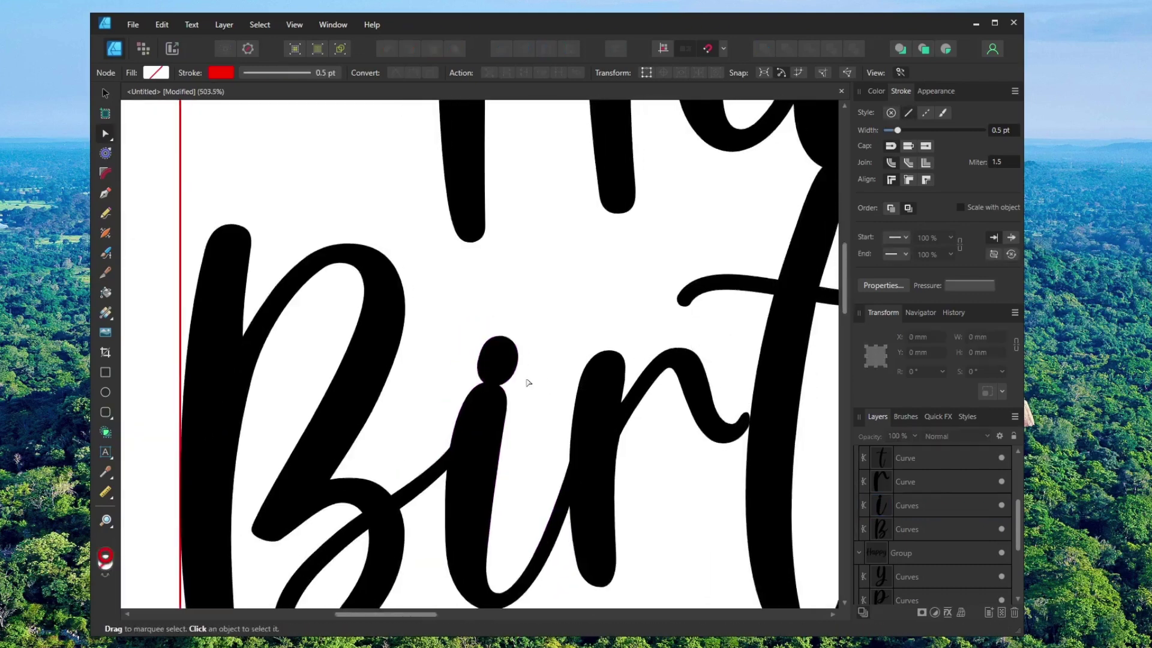
scroll(334, 341, "down", 1, "ctrl")
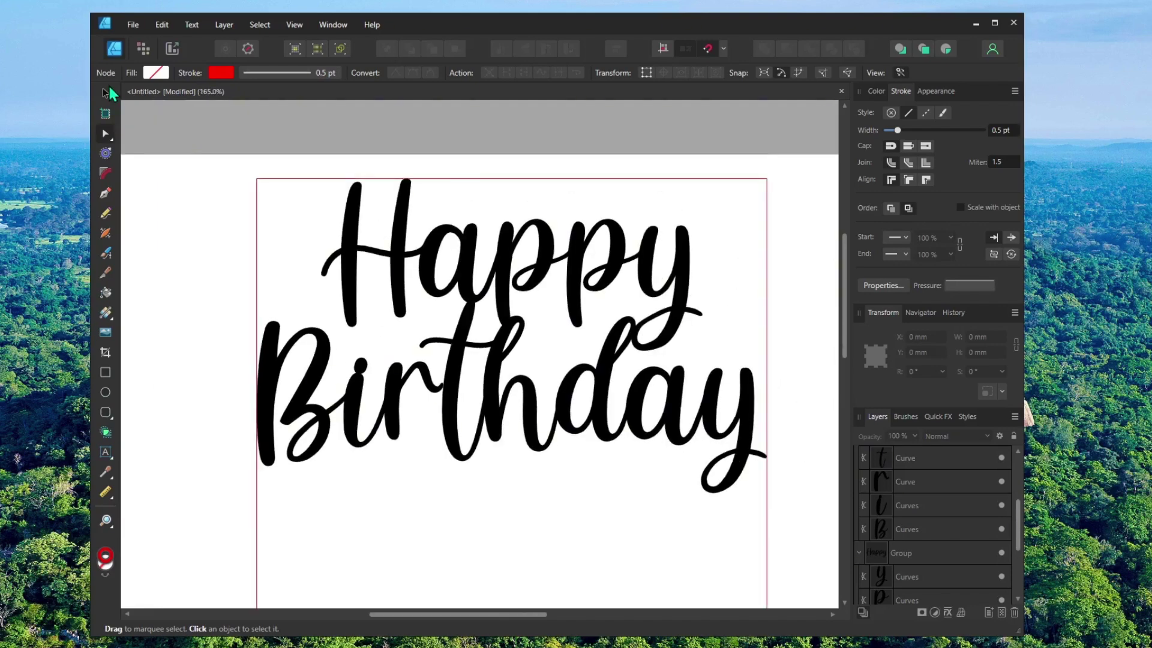
- Select both lettering groups and set their fill to None, leaving only outlines
key("v")
scroll(252, 195, "down", 1, "ctrl")
scroll(252, 195, "up", 1, "ctrl")
left_click_drag(211, 139, 798, 514)
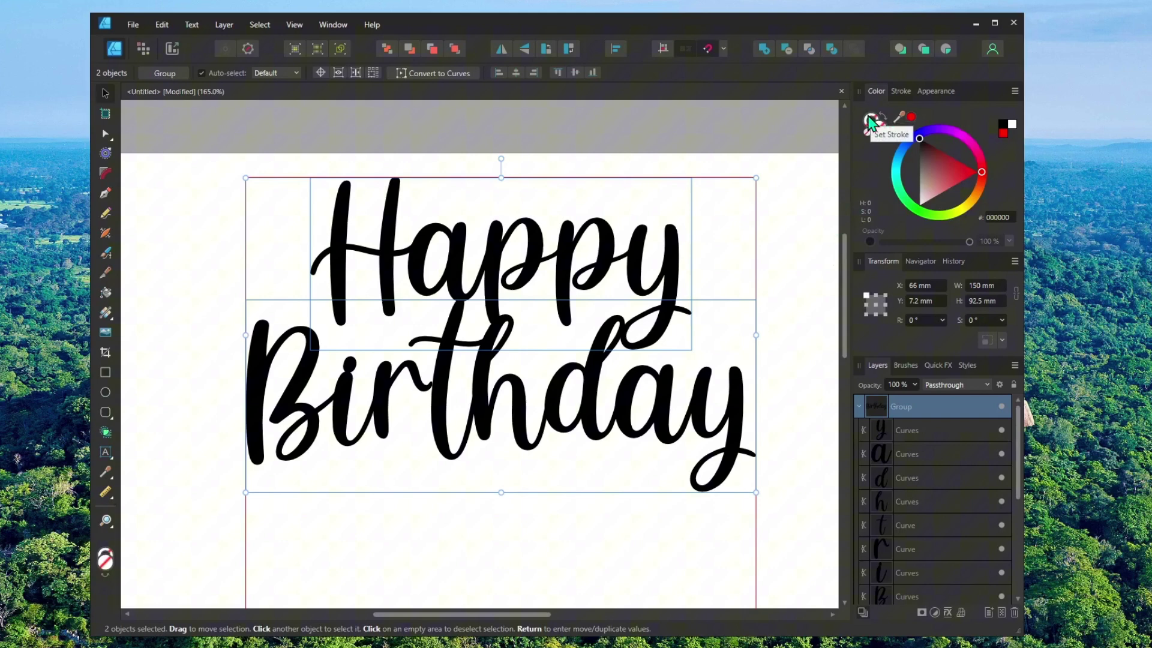
left_click(965, 140)
left_click_drag(937, 174, 880, 156)
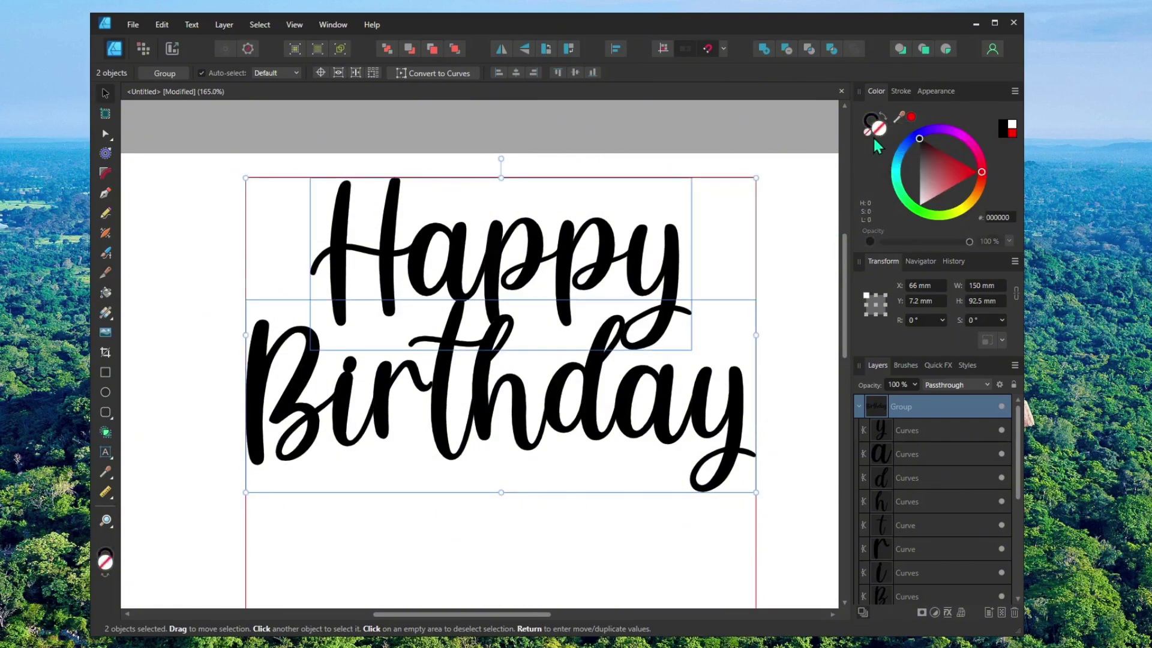
left_click(877, 136)
scroll(774, 323, "right", 1)
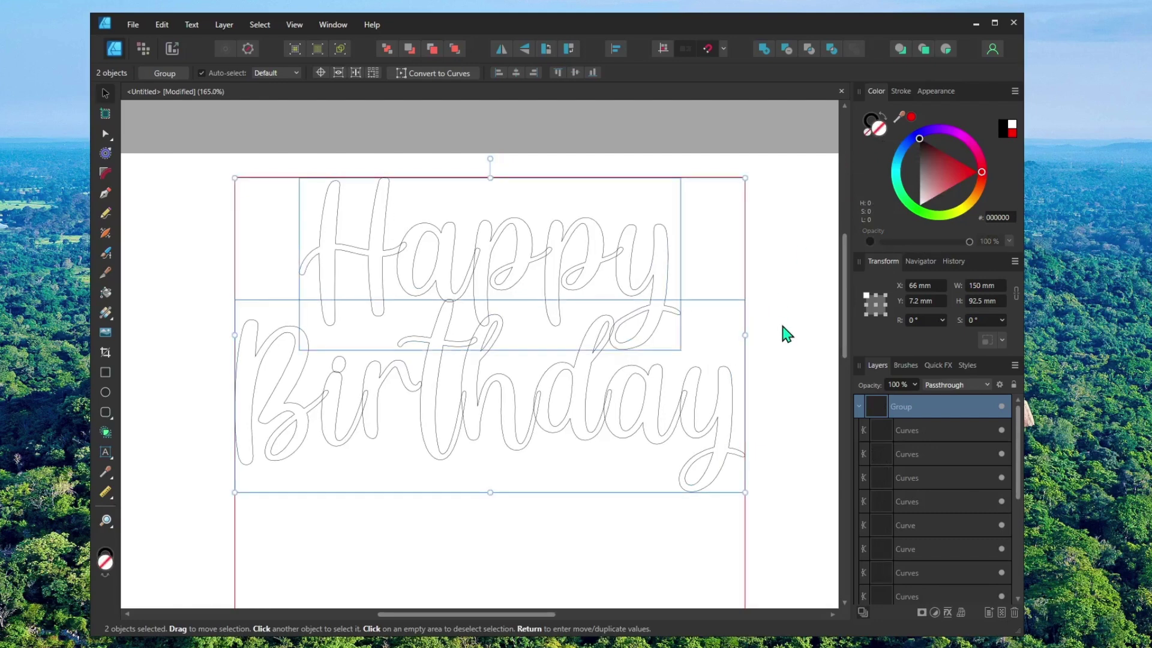
left_click(786, 322)
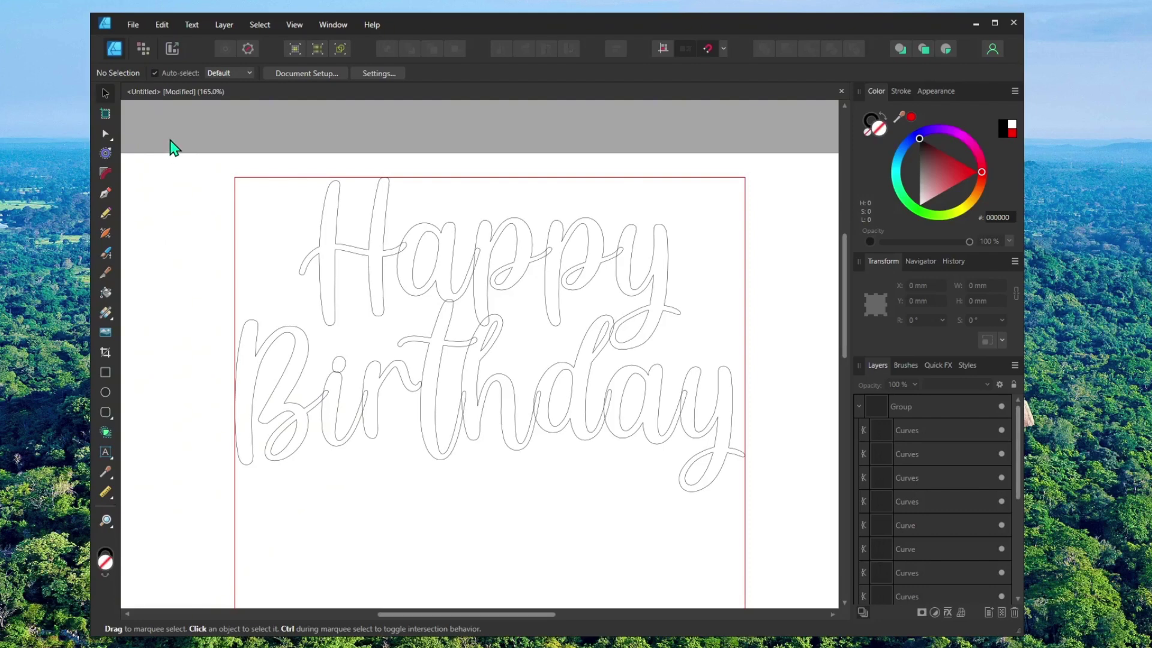
- Inspect the nodes on the lower-left stroke of the B with the Node tool
left_click(105, 138)
left_click(267, 414)
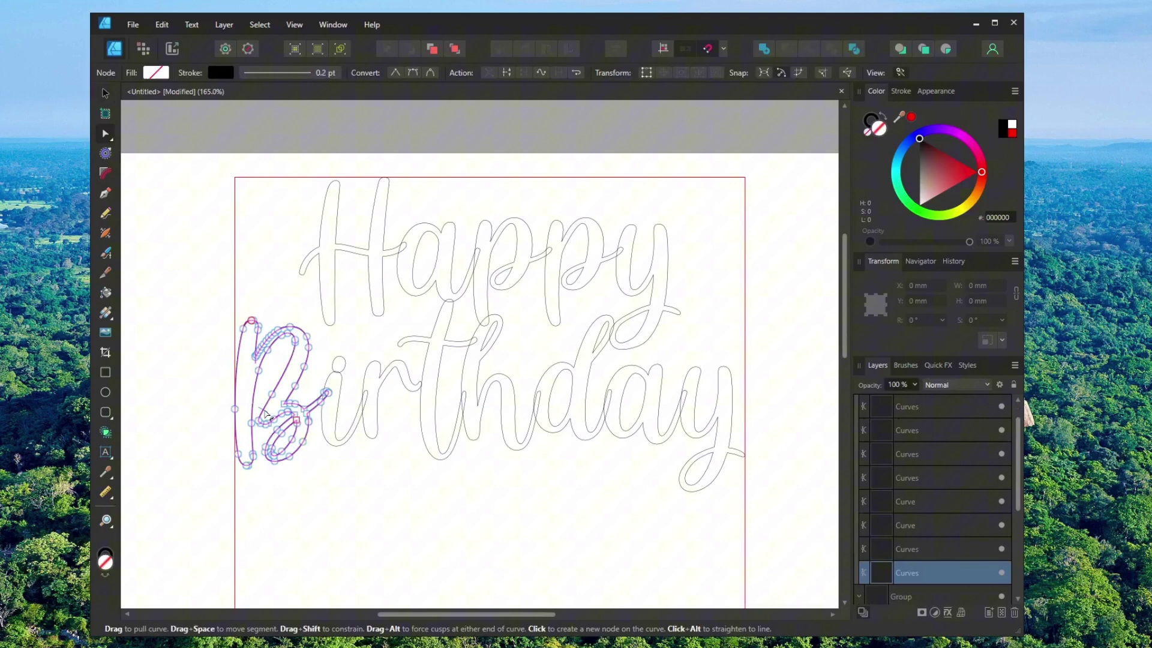
scroll(267, 414, "up", 5, "ctrl")
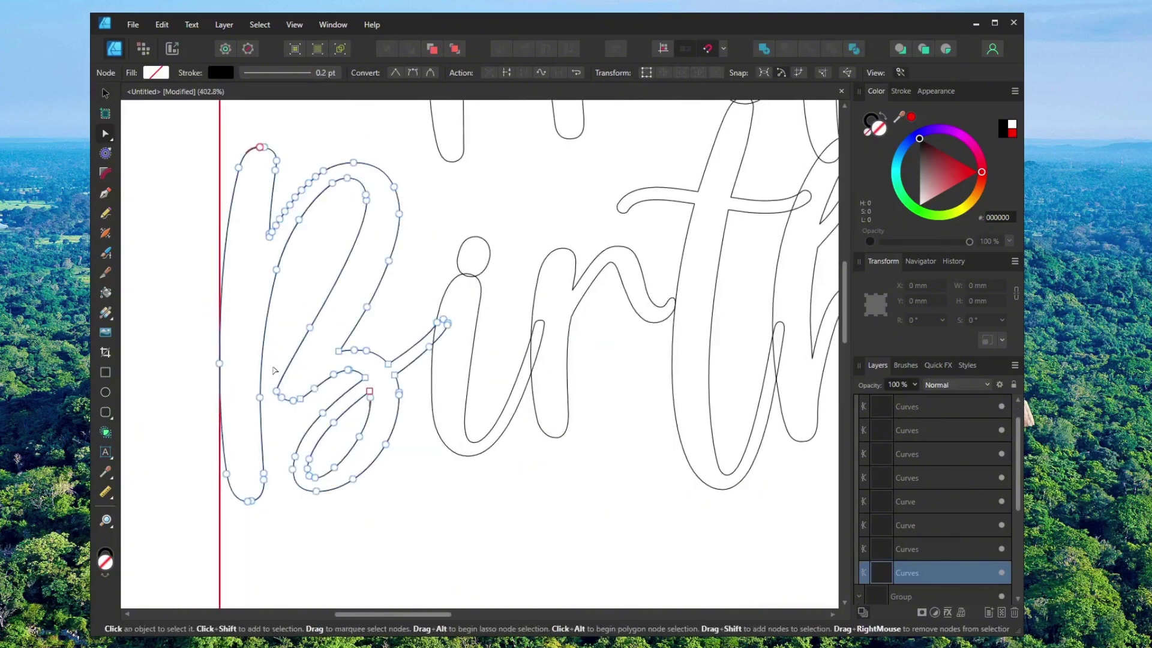
mouse_move(274, 370)
left_mouse_down()
mouse_move(328, 417)
mouse_move(269, 399)
mouse_move(252, 414)
left_mouse_up()
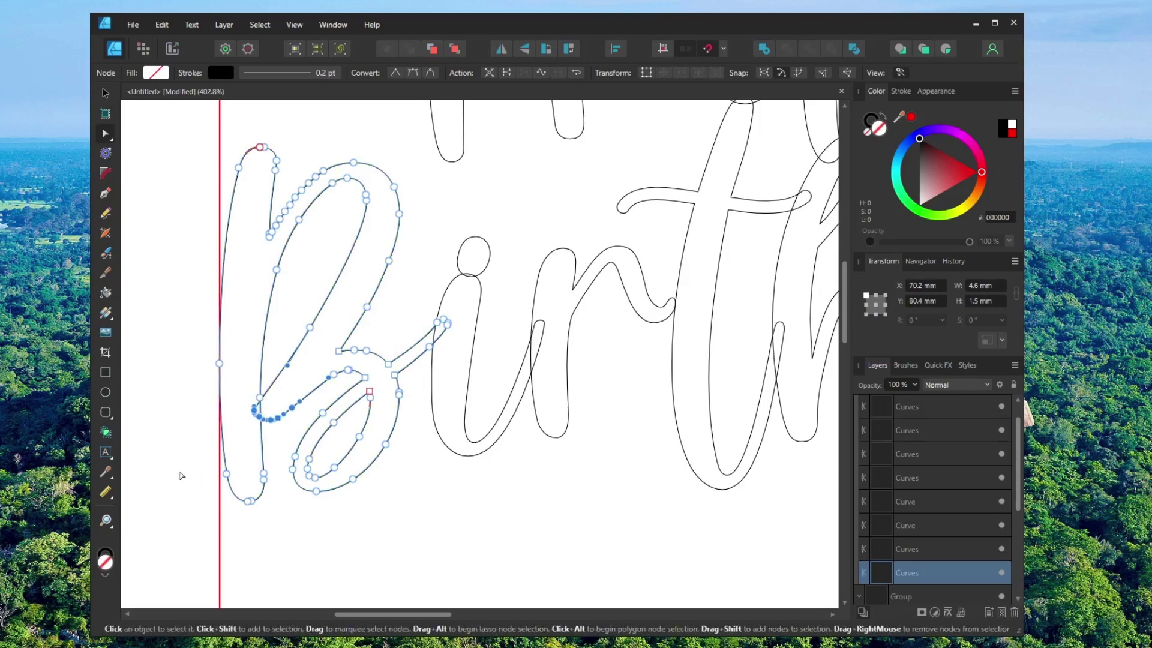
left_click(182, 475)
scroll(471, 419, "down", 6, "ctrl")
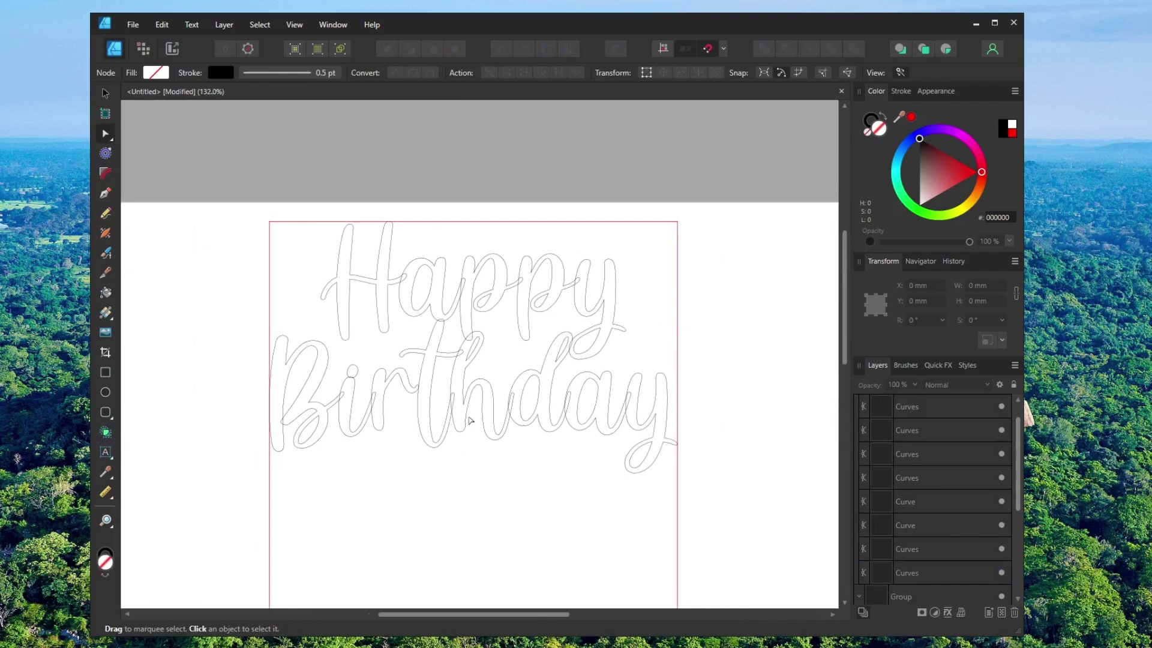
- Move the end-loop nodes of the r in Birthday up slightly
left_click(416, 397)
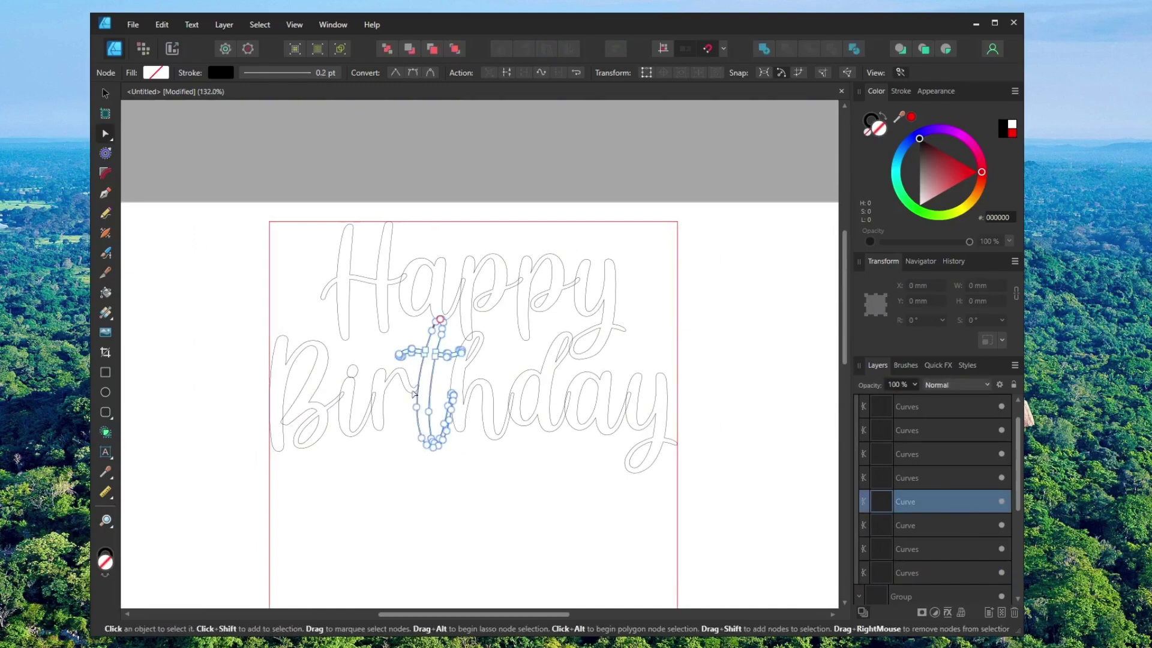
left_click(413, 391)
scroll(408, 365, "up", 8, "ctrl")
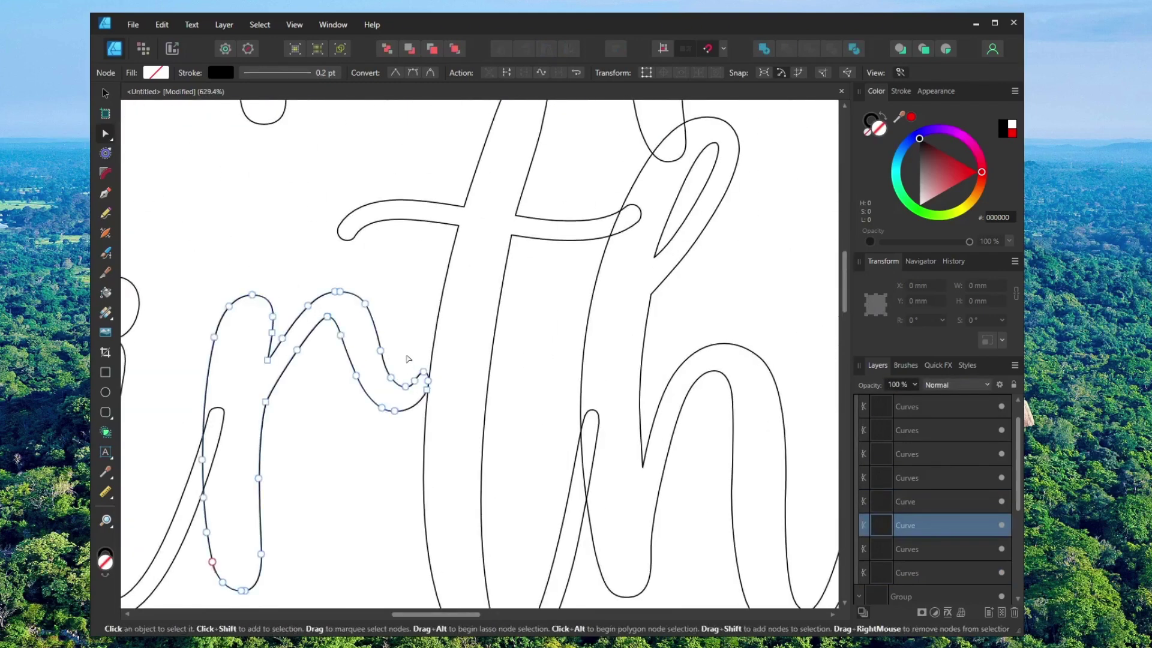
left_click_drag(407, 358, 443, 384)
left_click(399, 403)
scroll(411, 385, "up", 3, "ctrl")
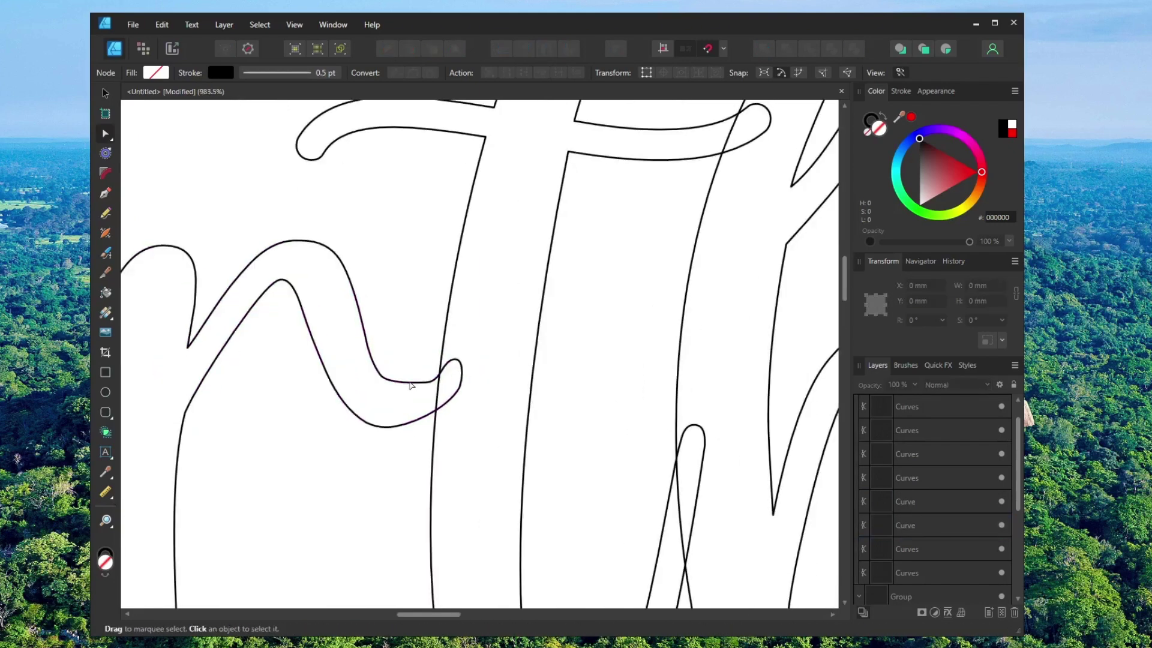
left_click(412, 383)
left_click_drag(437, 355, 458, 342)
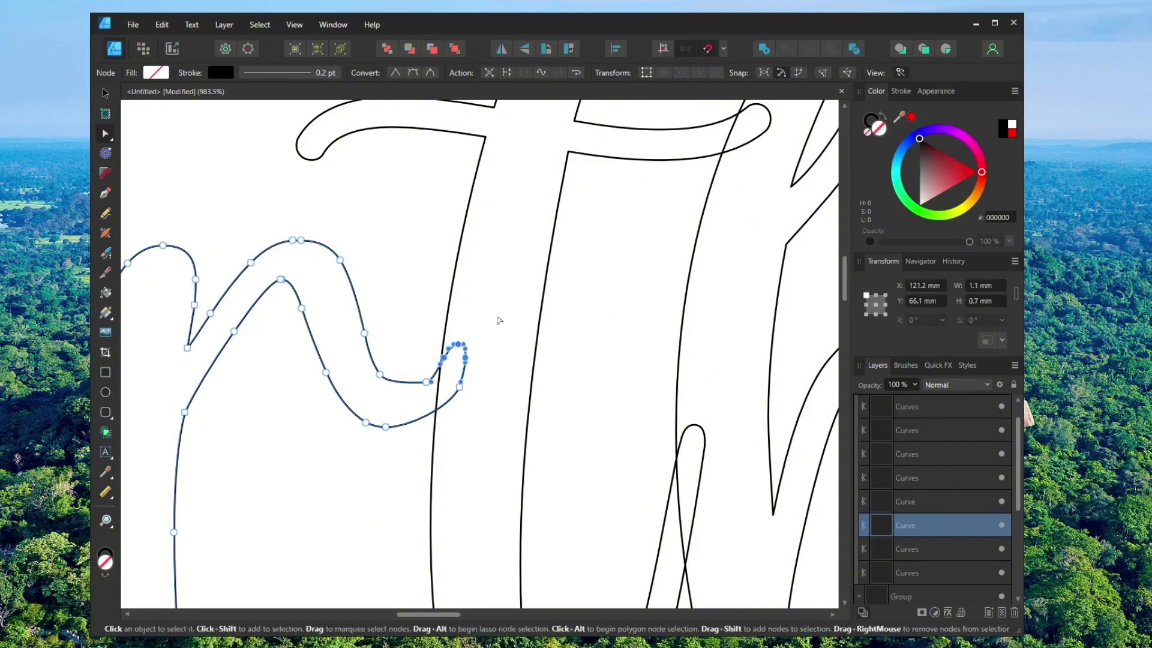
left_click(498, 322)
left_click(431, 384)
- Delete the extra node on the r's end stroke and shift the next node right
left_click(417, 376)
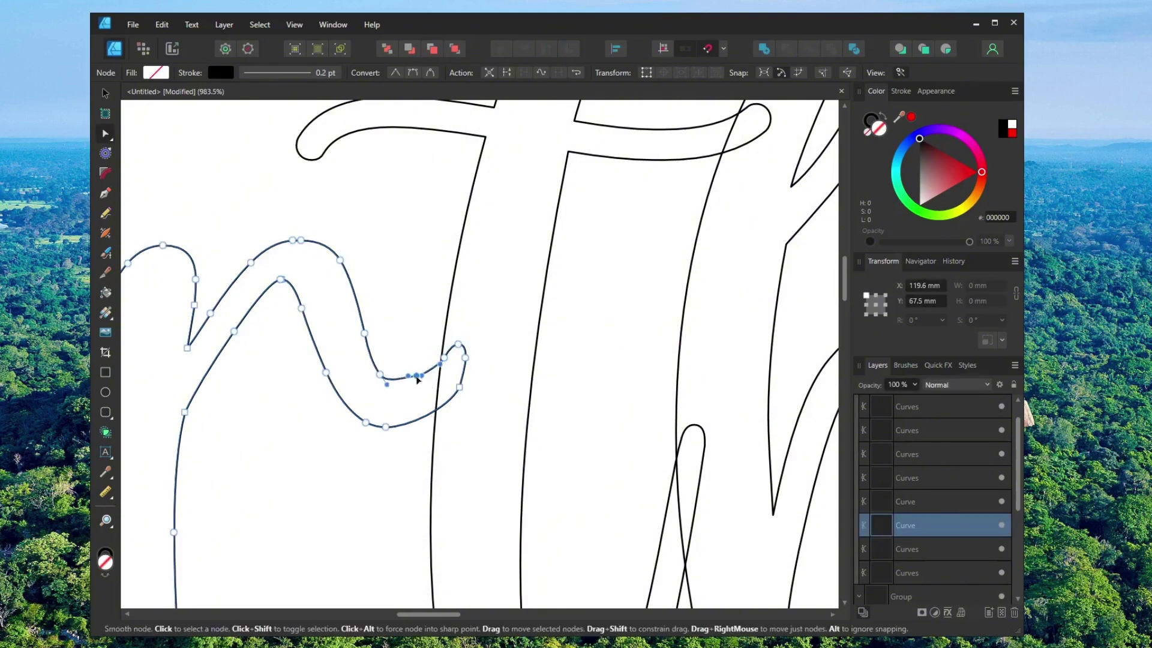
left_click_drag(412, 377, 417, 380)
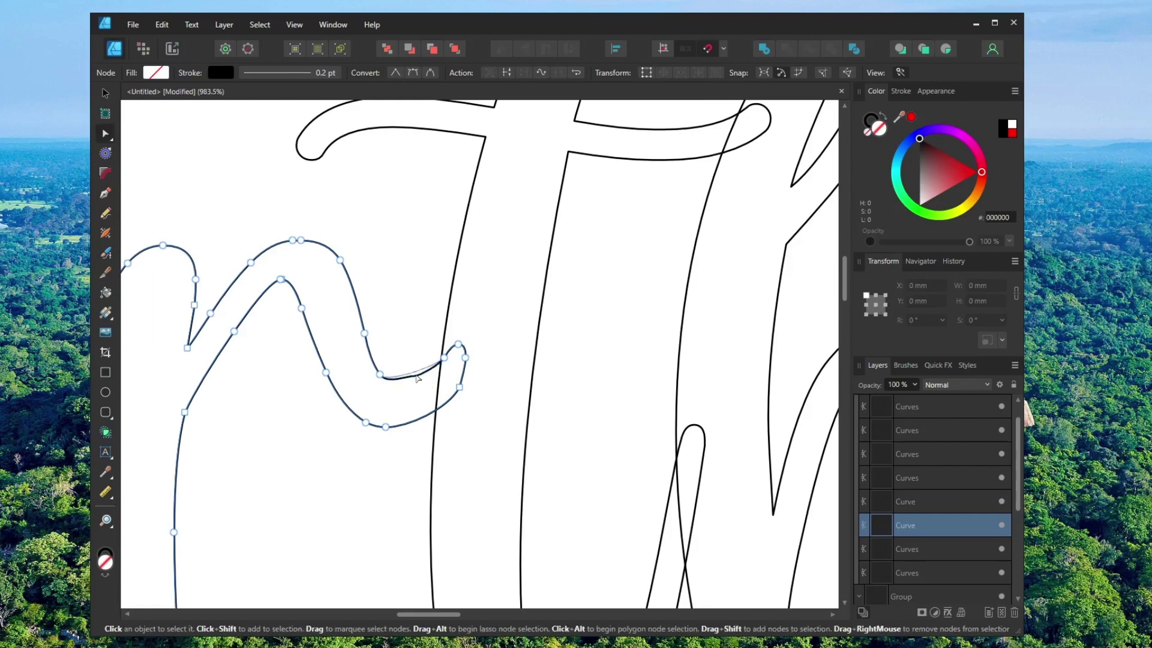
key("Delete")
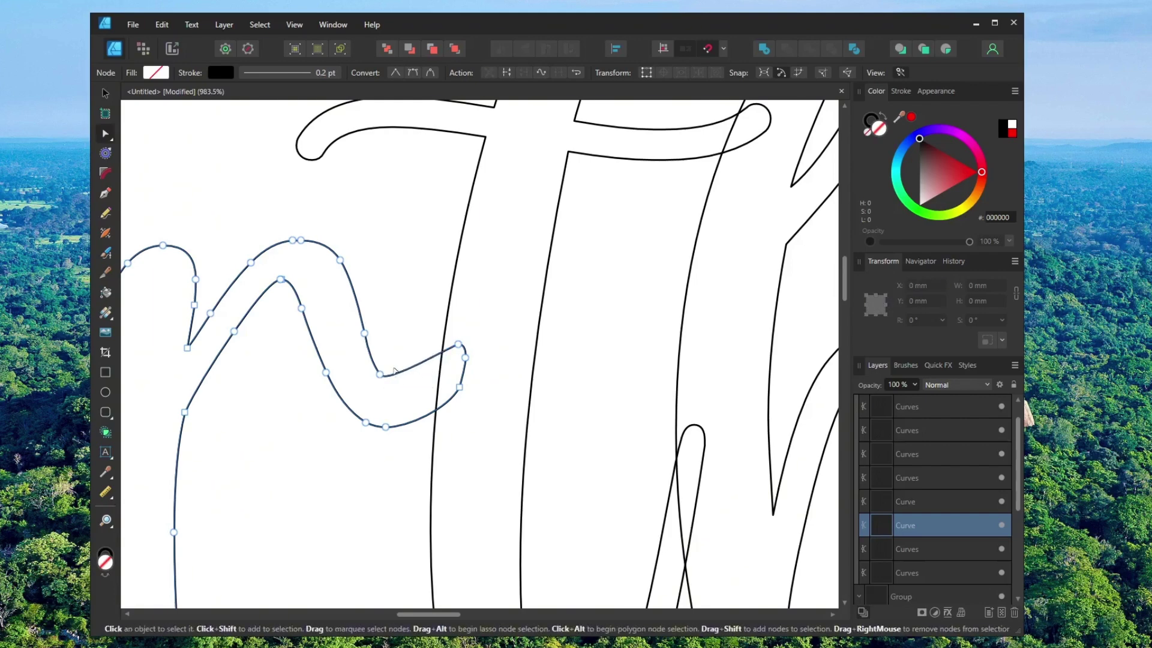
left_click(380, 375)
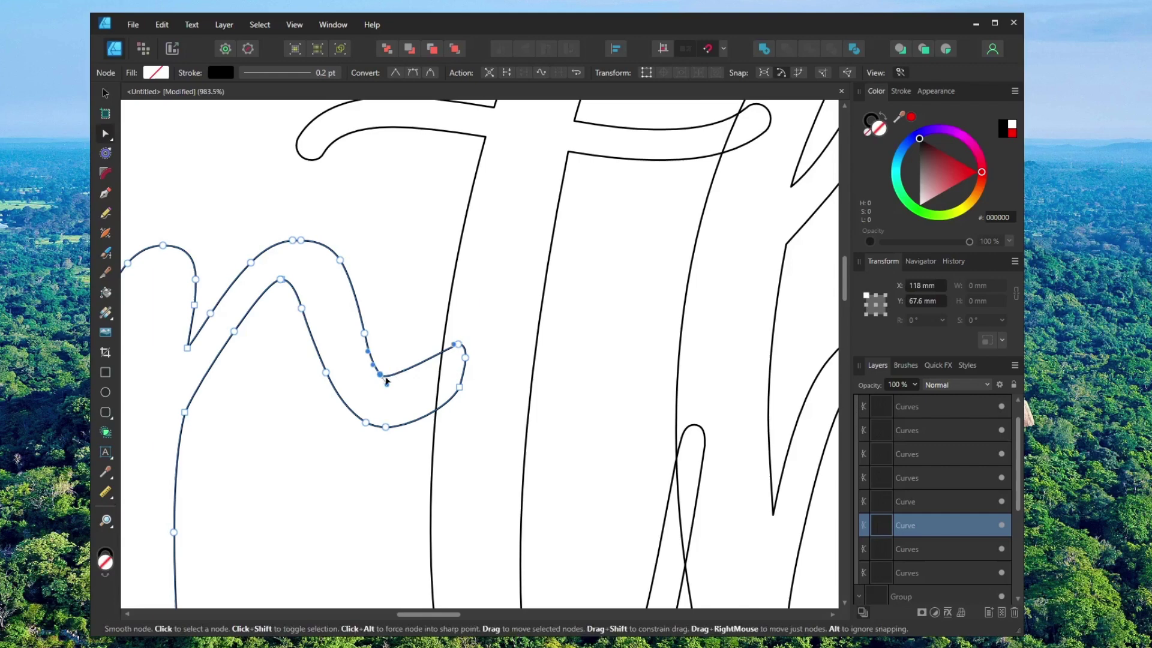
left_click_drag(386, 381, 426, 382)
scroll(387, 401, "down", 1)
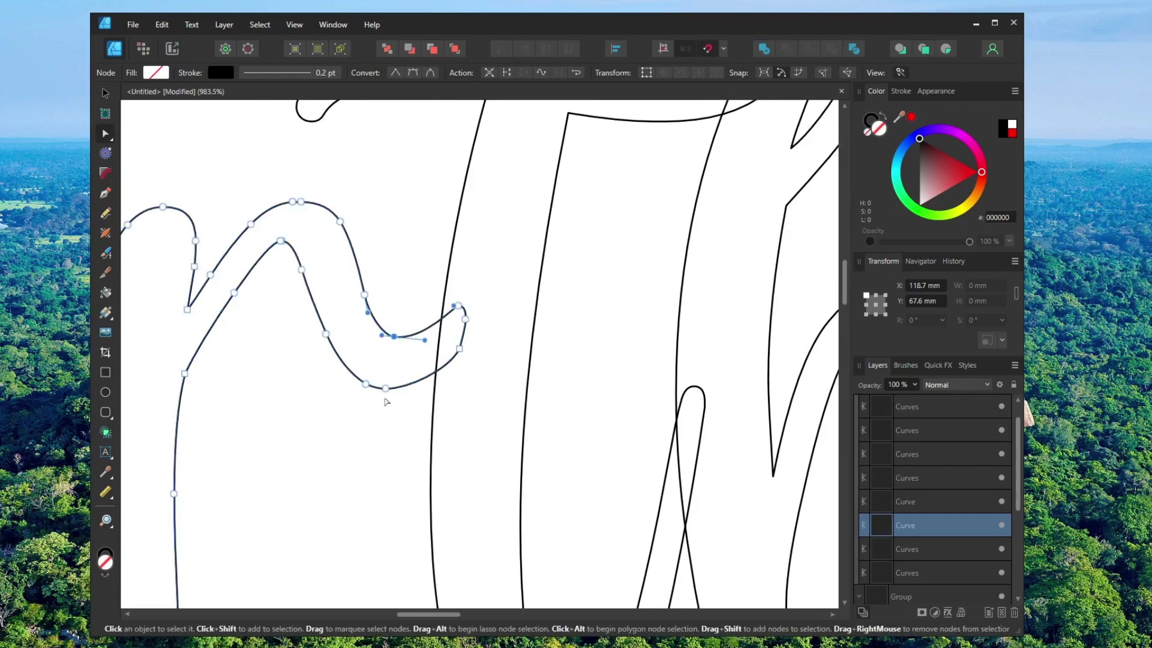
scroll(561, 425, "down", 5, "ctrl")
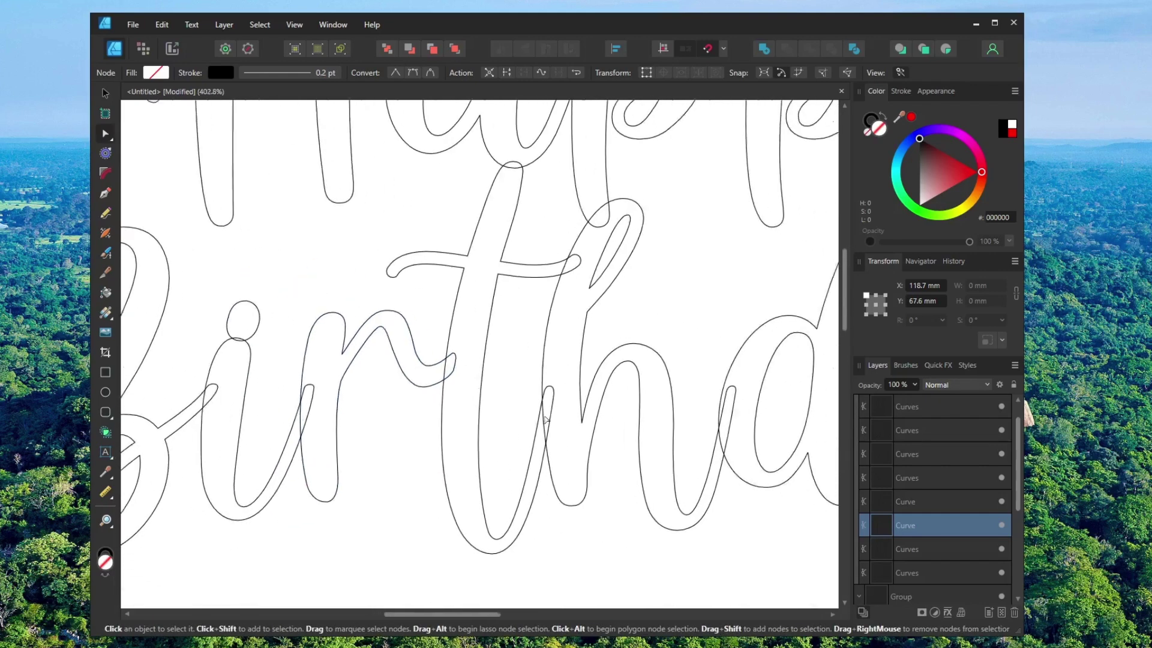
- Reshape the bottom of the t's stem in Birthday
left_click(511, 460)
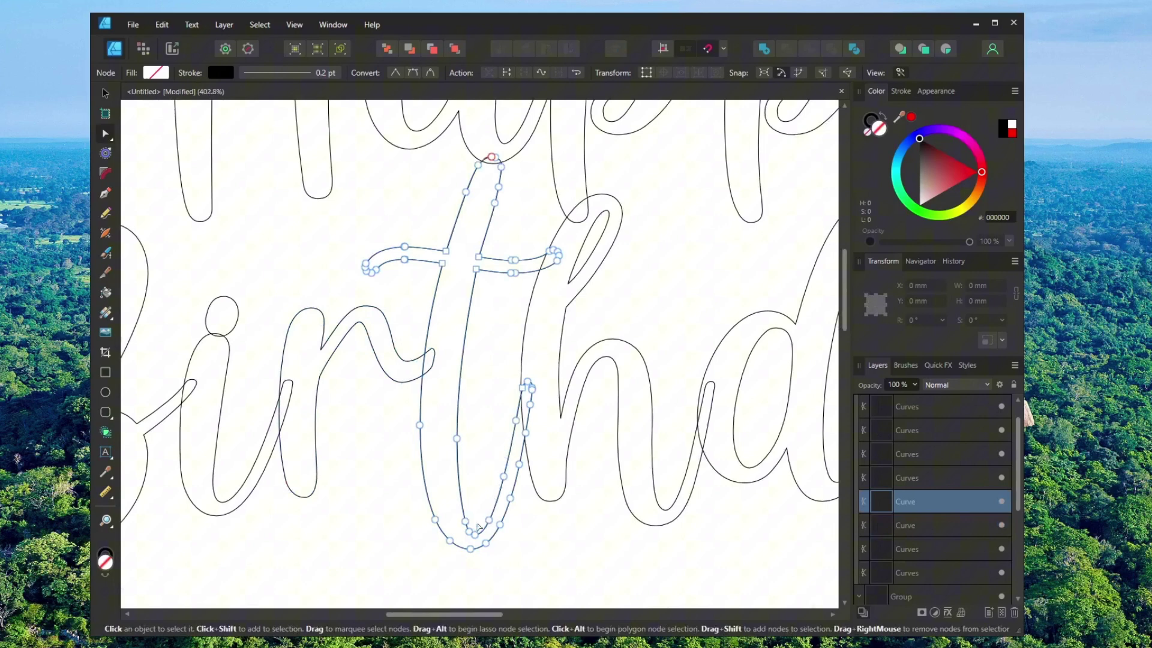
mouse_move(460, 518)
left_mouse_down()
mouse_move(493, 540)
mouse_move(477, 528)
left_mouse_up()
left_click(472, 466)
left_click(499, 487)
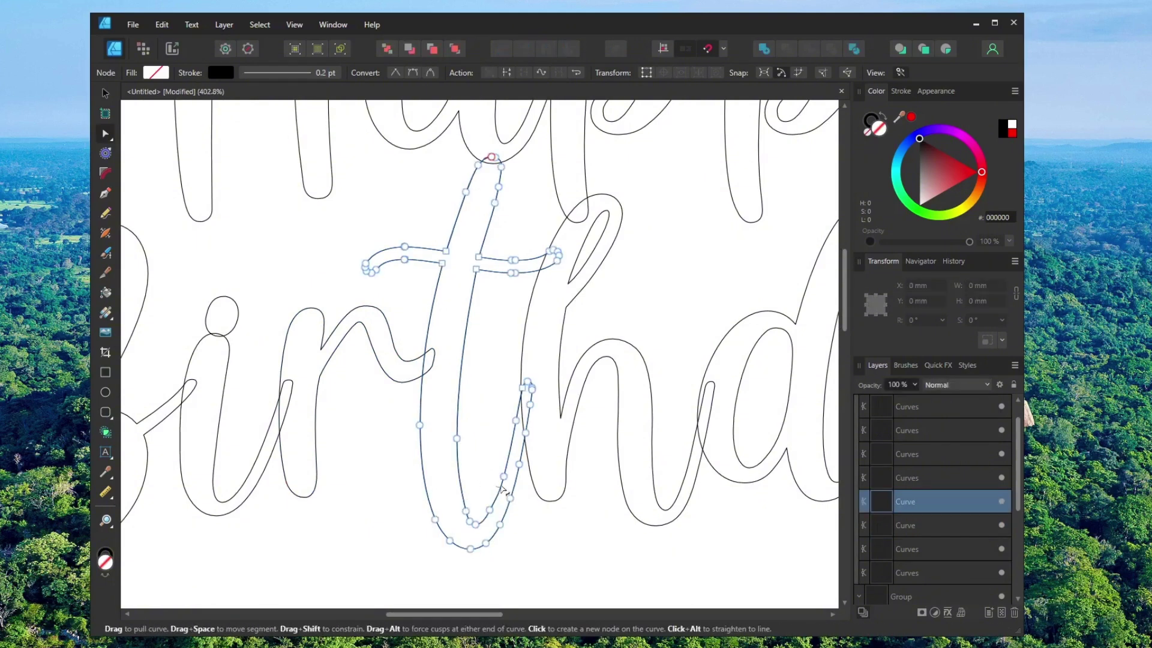
left_click(504, 477)
left_click(489, 509)
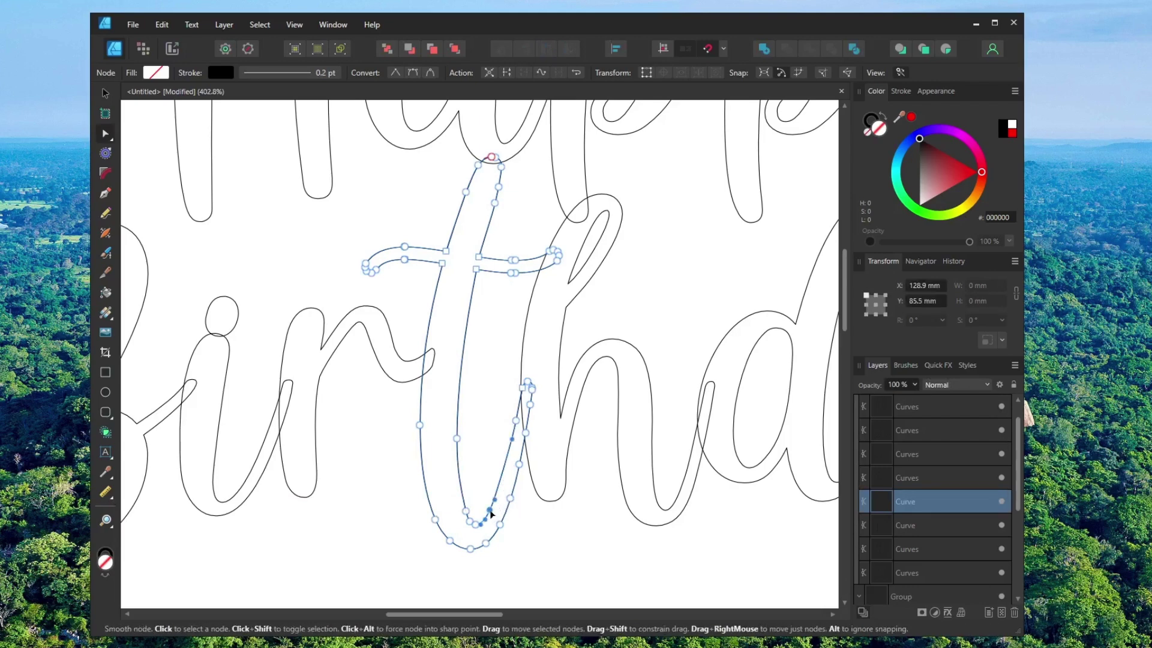
left_click(543, 514)
scroll(543, 515, "right", 5)
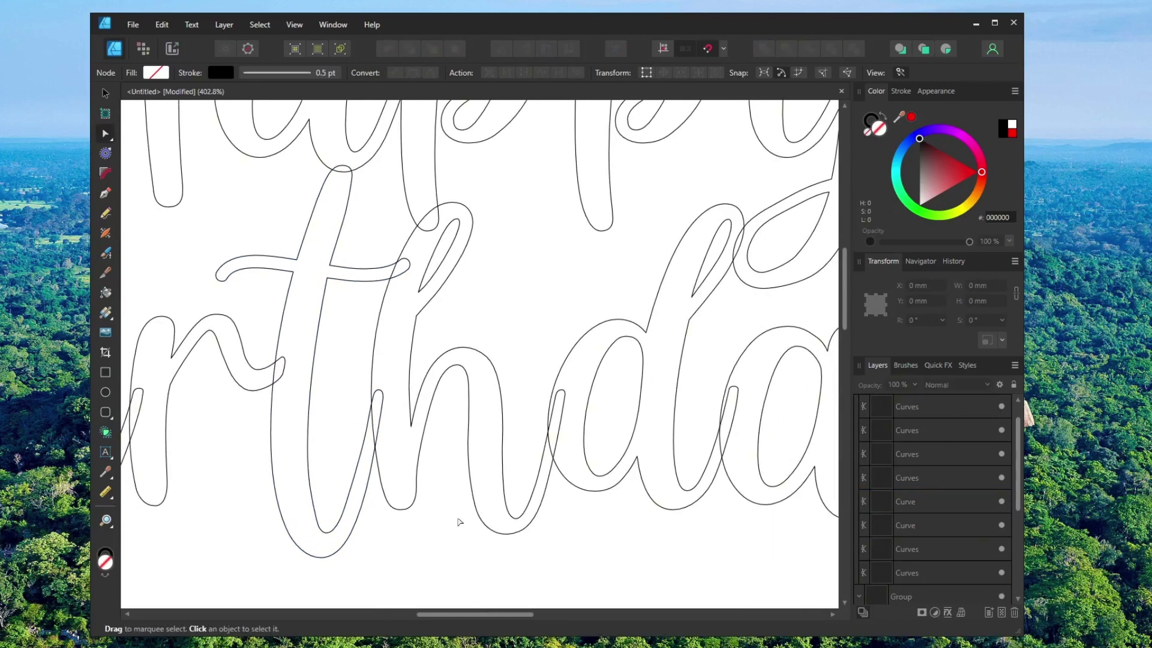
scroll(460, 522, "down", 5, "ctrl")
scroll(463, 388, "down", 1)
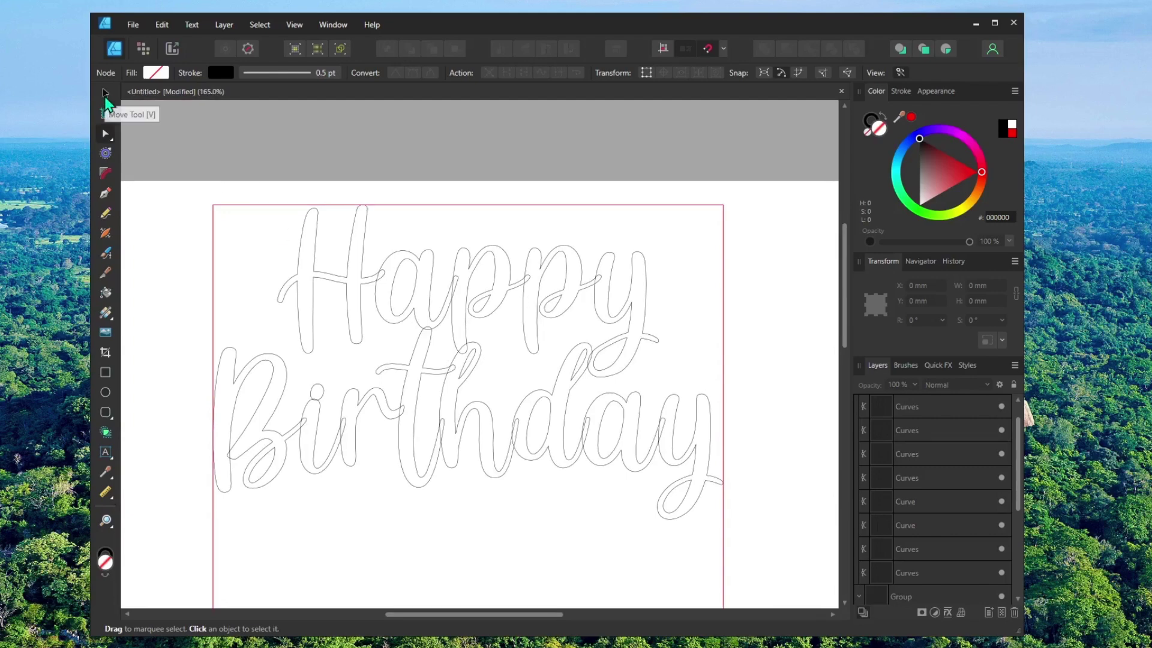
left_click(106, 94)
left_click_drag(170, 167, 755, 529)
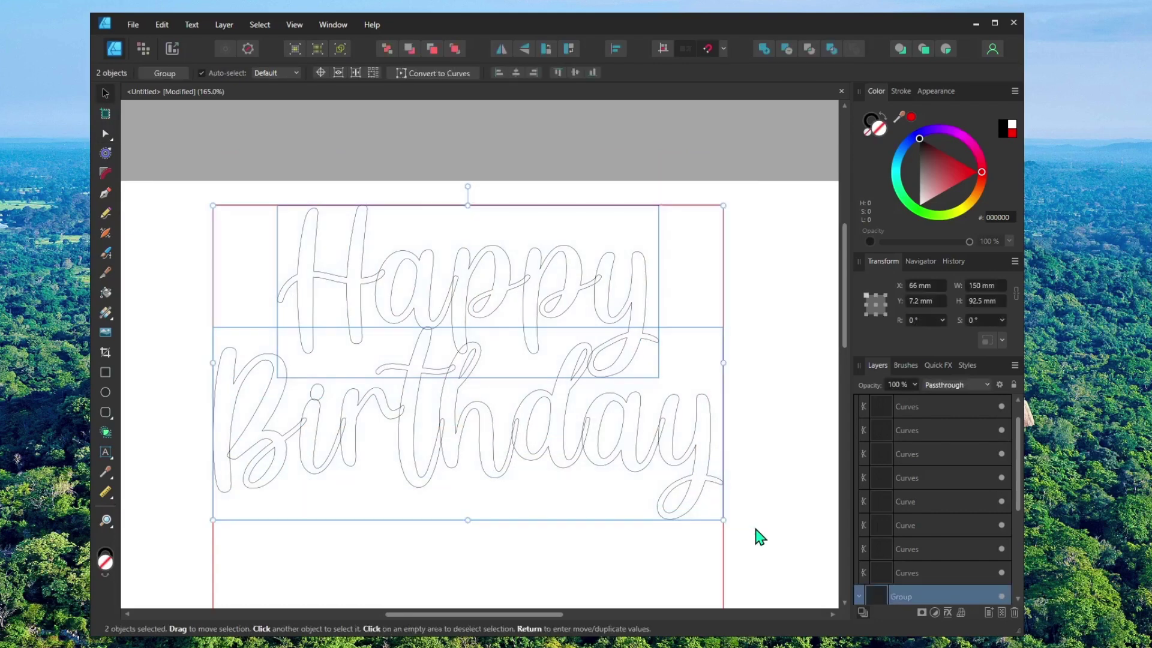
left_click(766, 54)
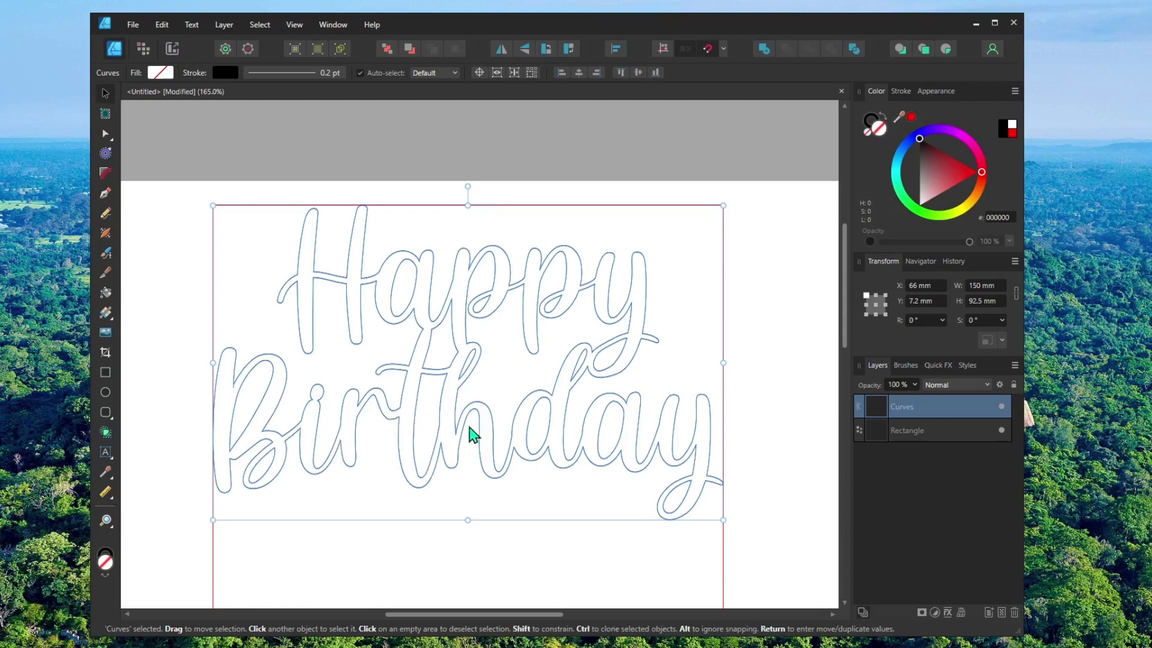
left_click(761, 421)
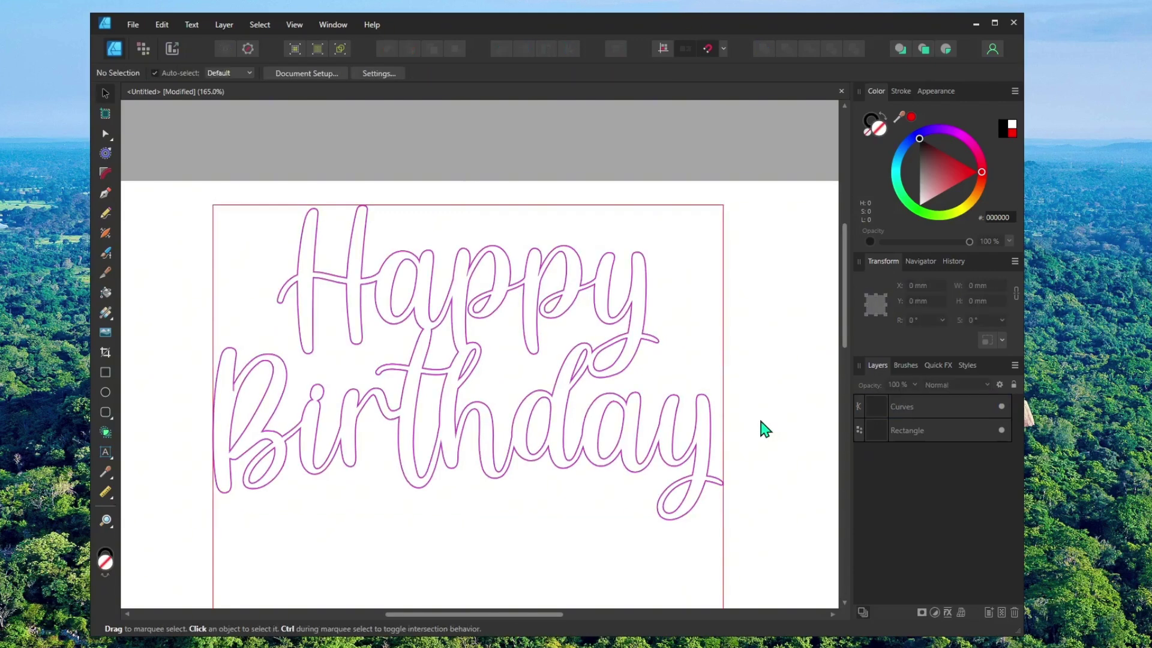
- Draw a rectangle below the lettering and size it 7 mm wide by 100 mm tall
scroll(751, 401, "down", 5, "ctrl")
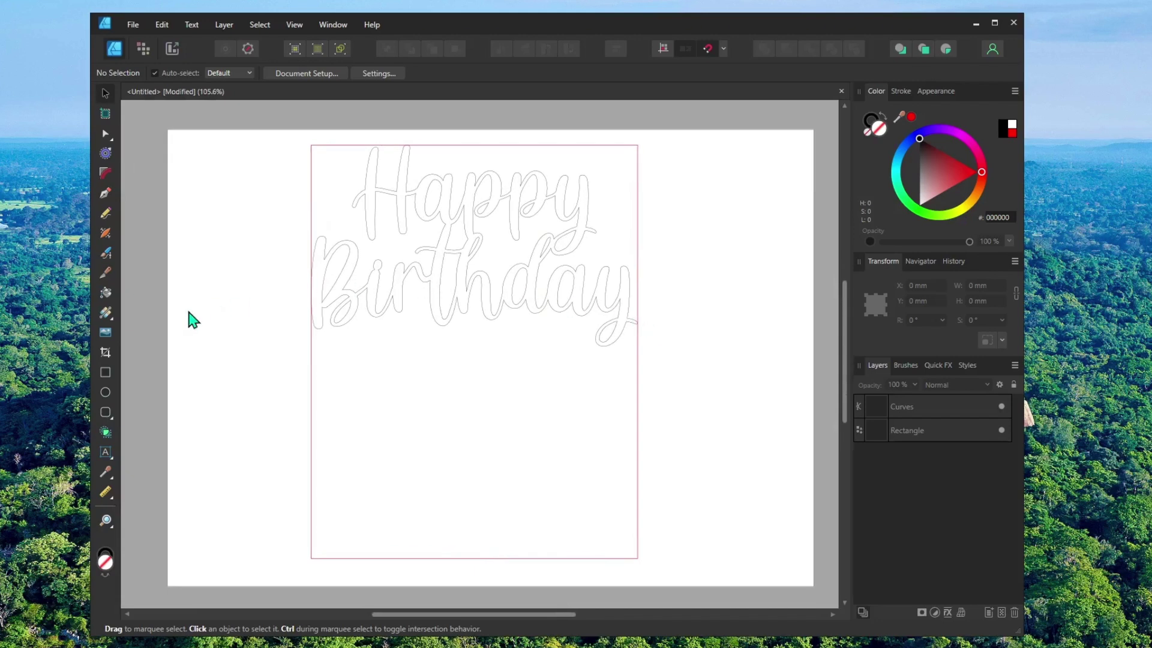
left_click(106, 372)
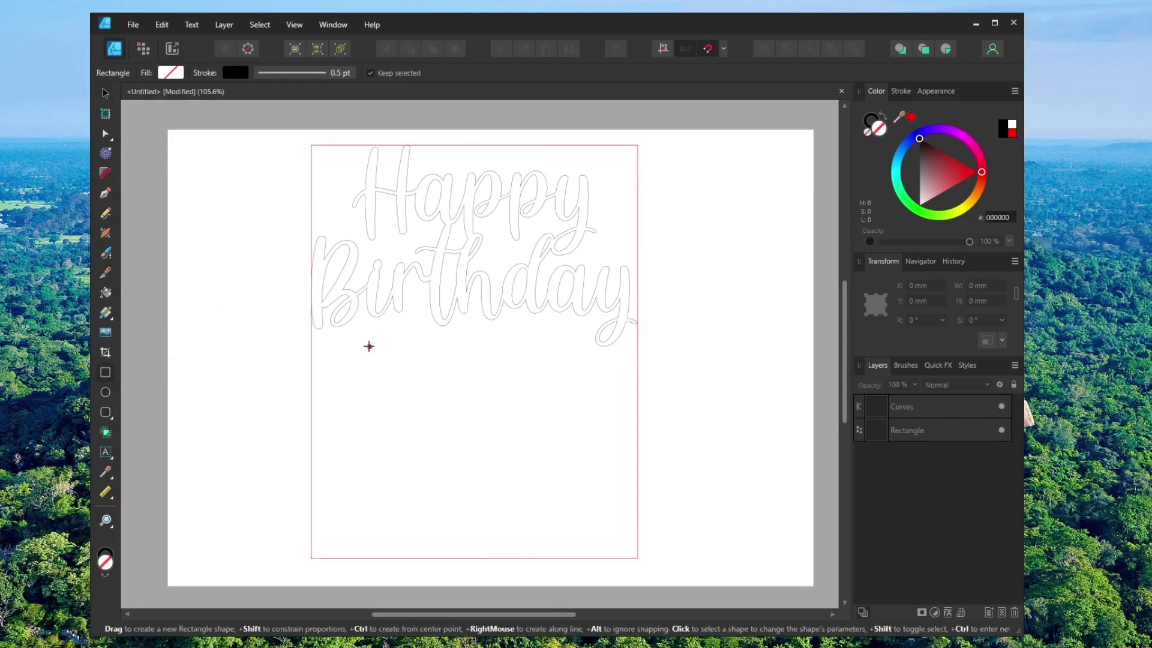
mouse_move(371, 326)
left_mouse_down()
mouse_move(393, 462)
mouse_move(387, 537)
left_mouse_up()
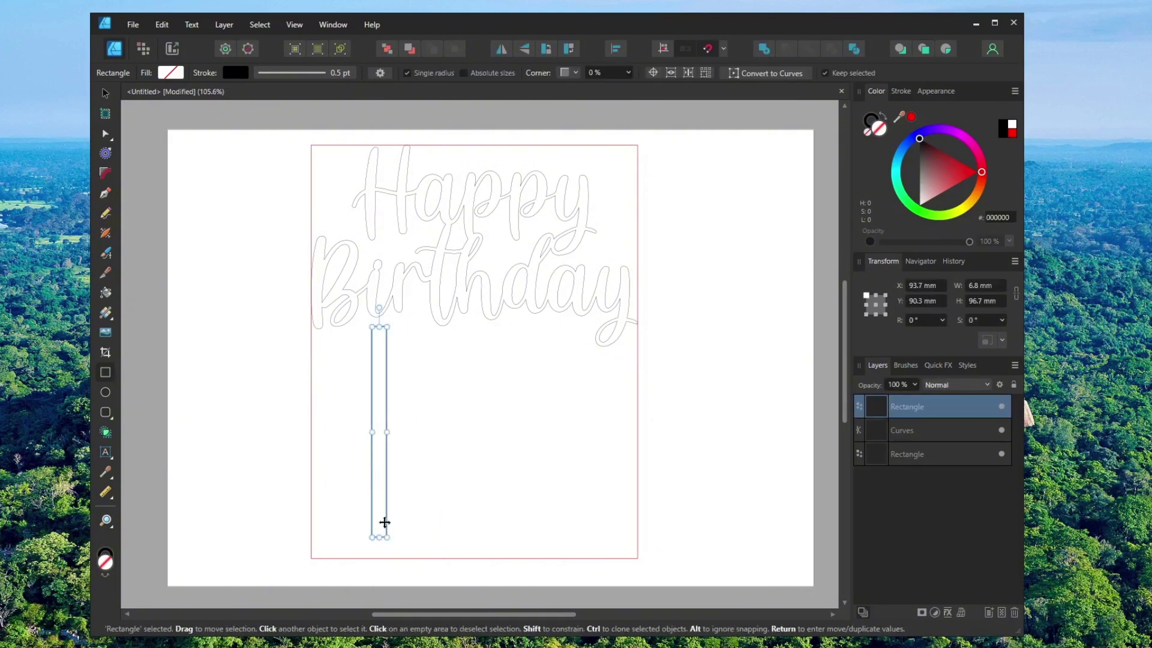
left_click(995, 285)
type("7")
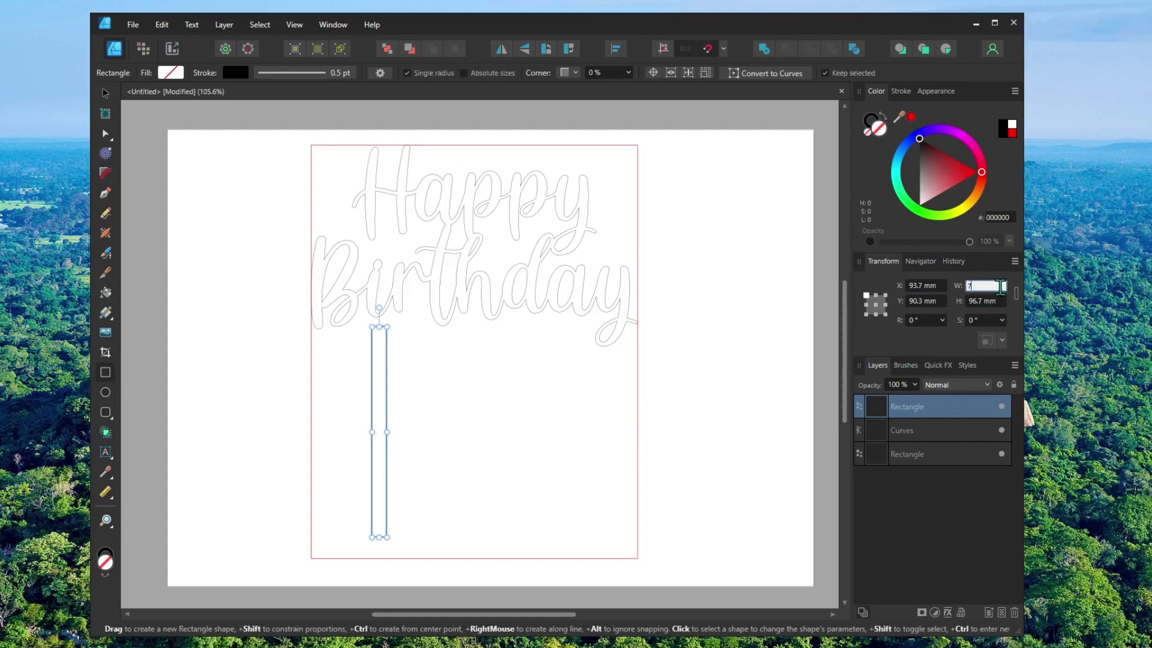
key("Tab")
type("1")
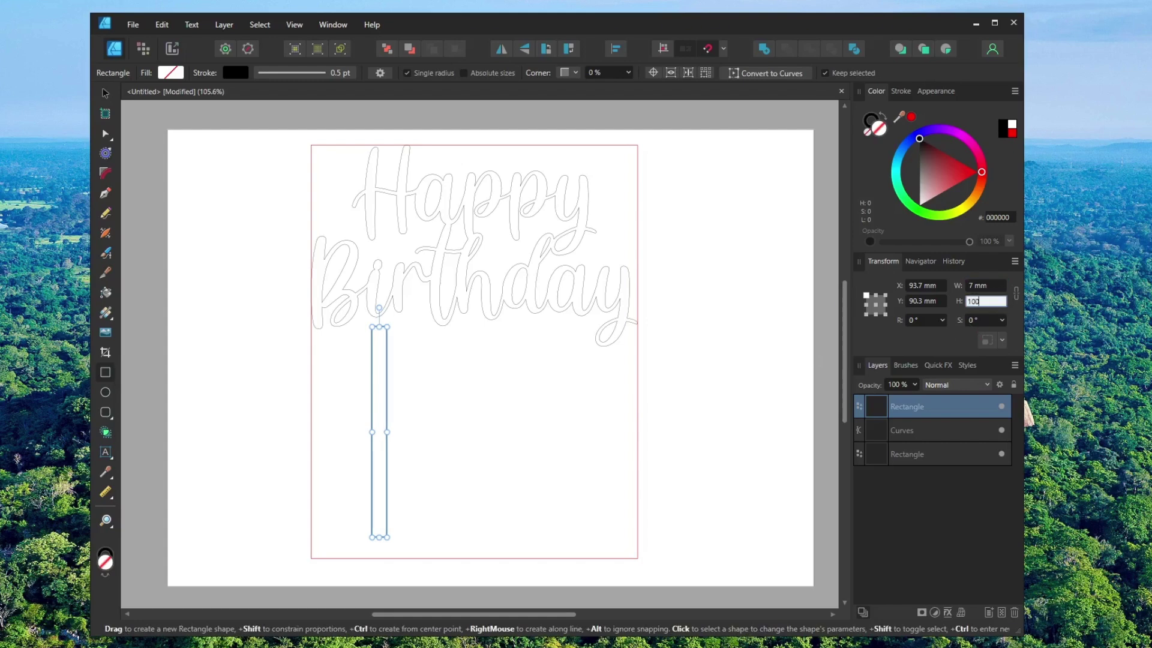
type("00")
key("Return")
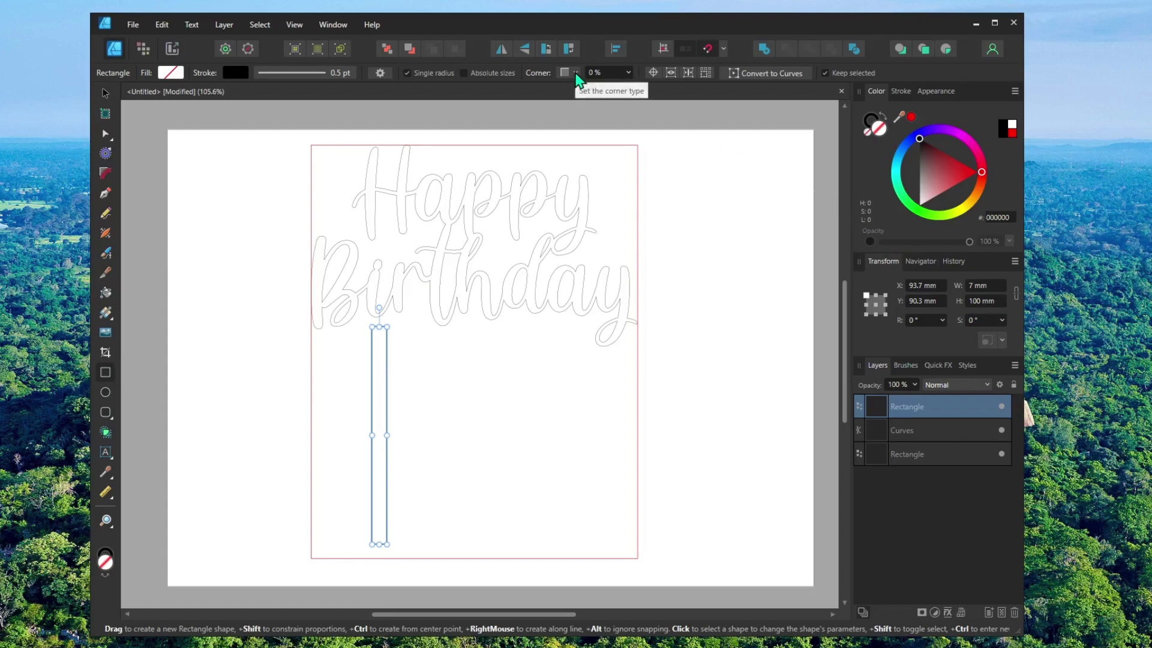
- Give the rectangle Straight corners with independent radii, top-left and top-right at 0%
left_click(572, 73)
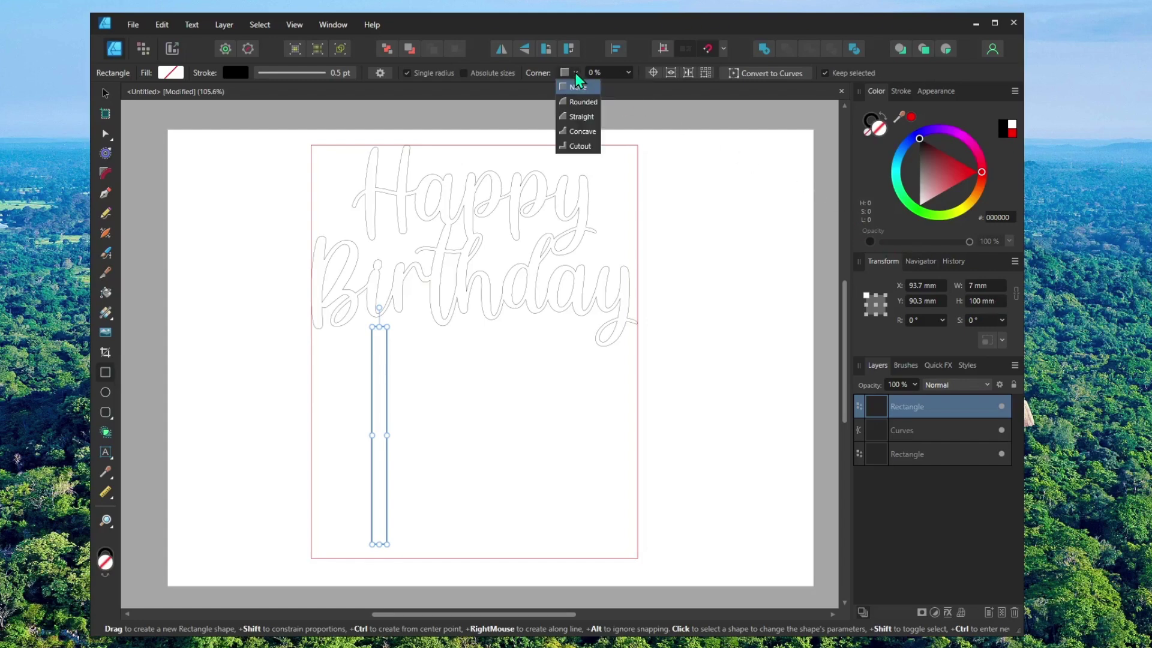
left_click(582, 117)
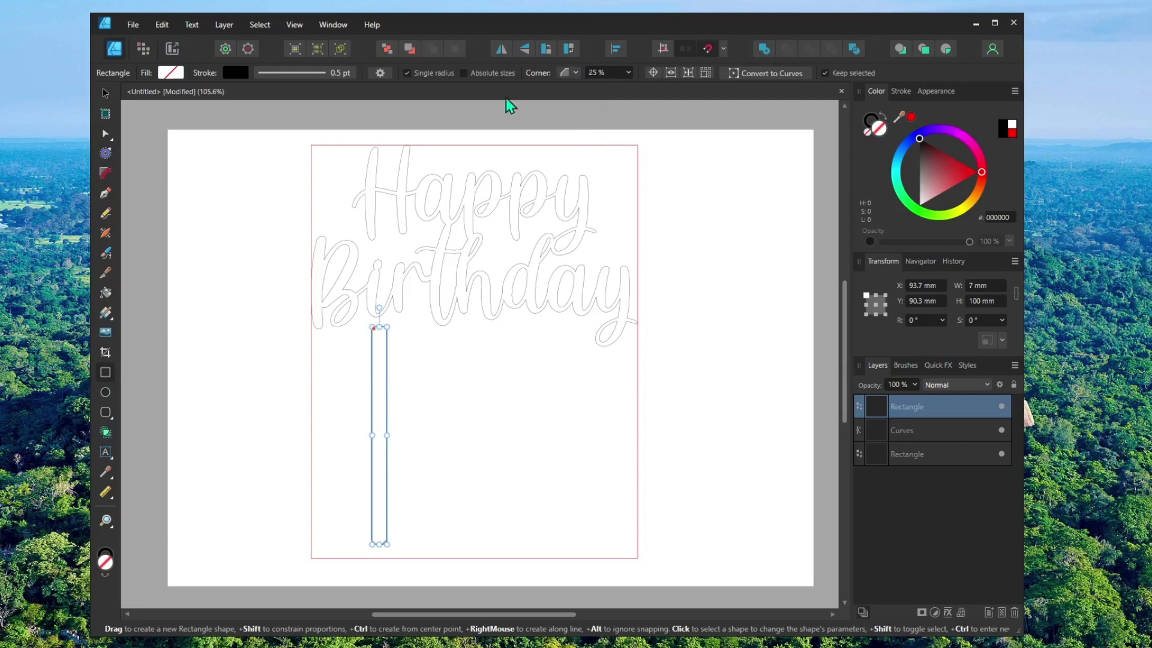
left_click(407, 72)
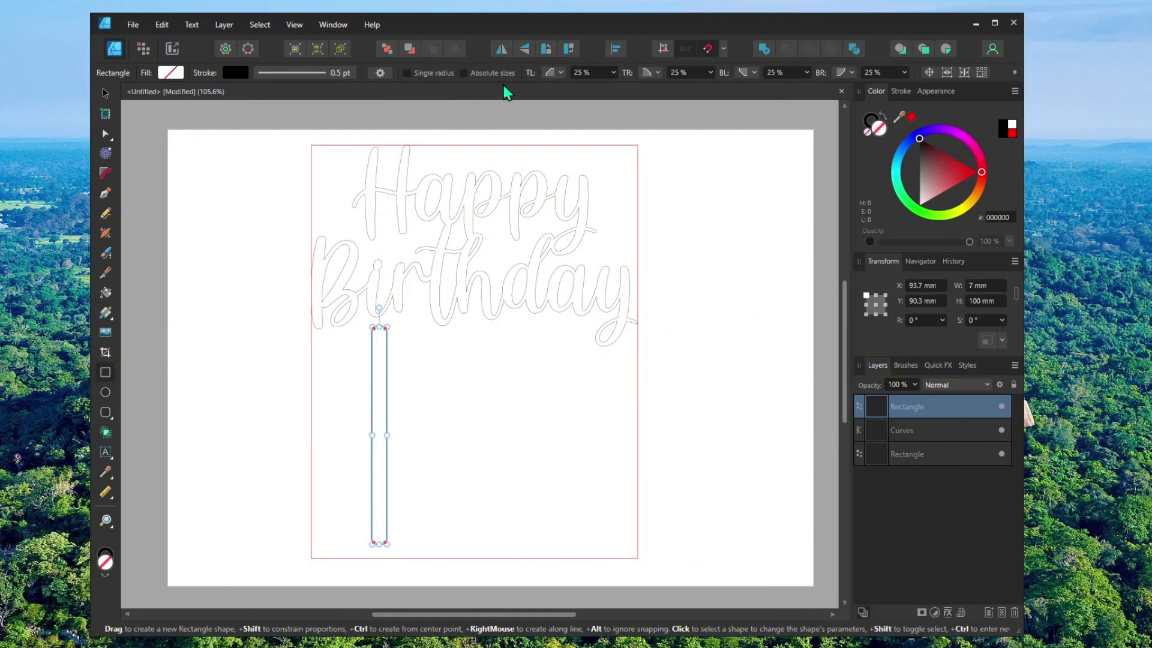
left_click(601, 72)
type("0")
key("Return")
left_click(698, 74)
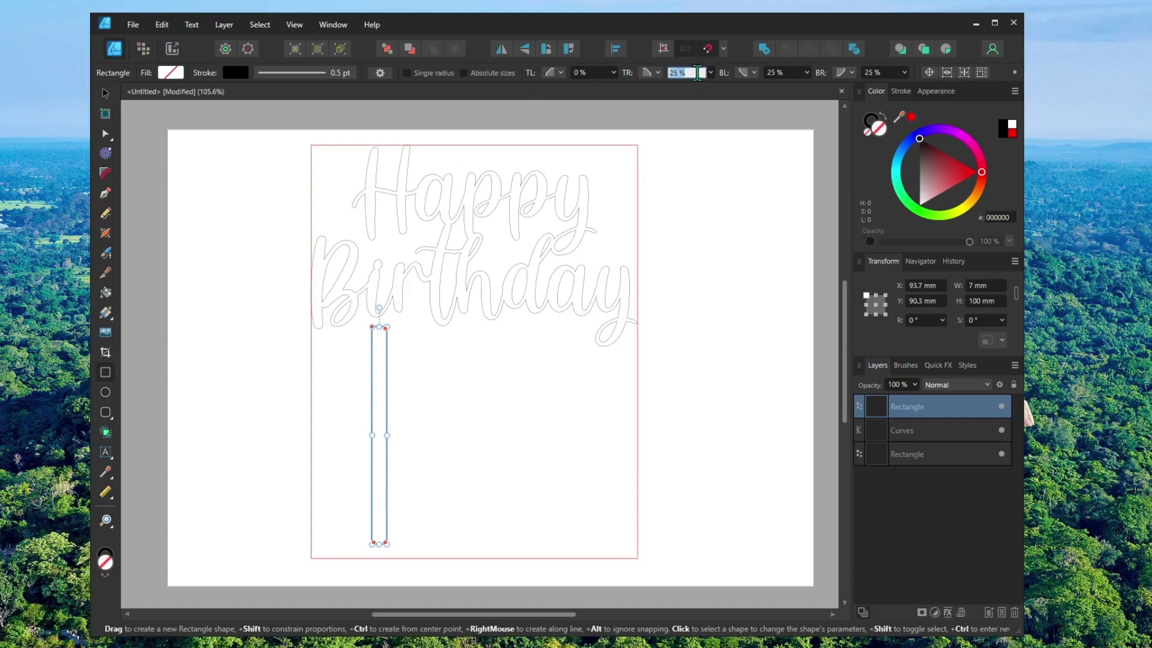
type("0")
key("Return")
- Set the bottom-left and bottom-right corners to 50% to form the pointed tip
left_click(780, 72)
type("50")
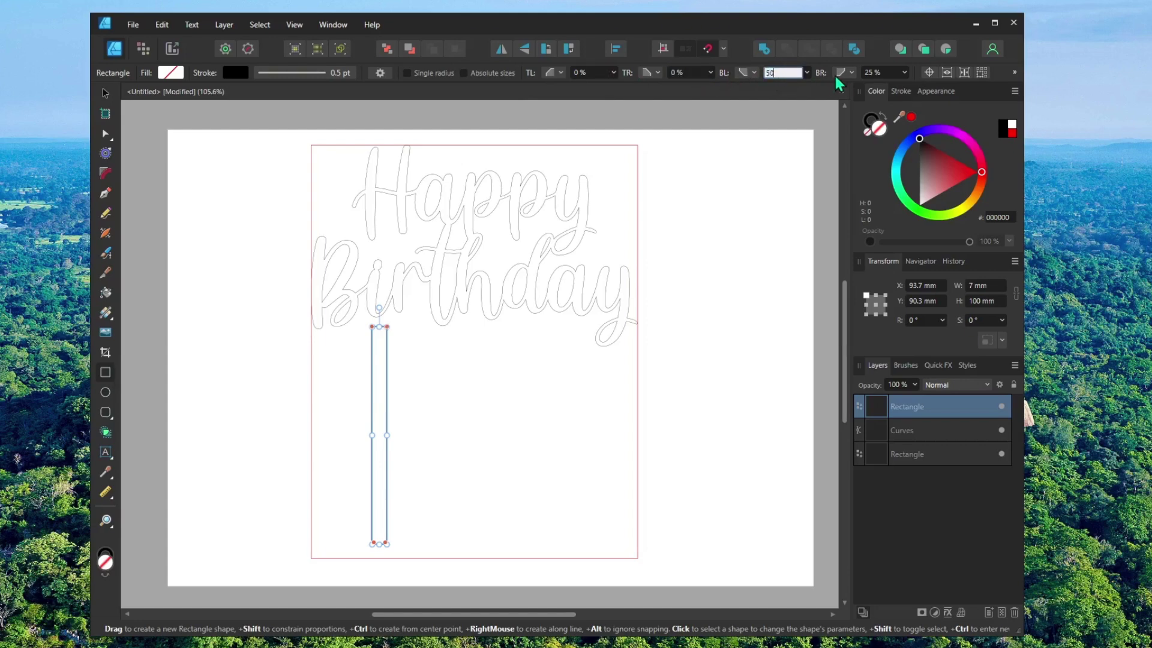
key("Return")
left_click(880, 73)
type("5")
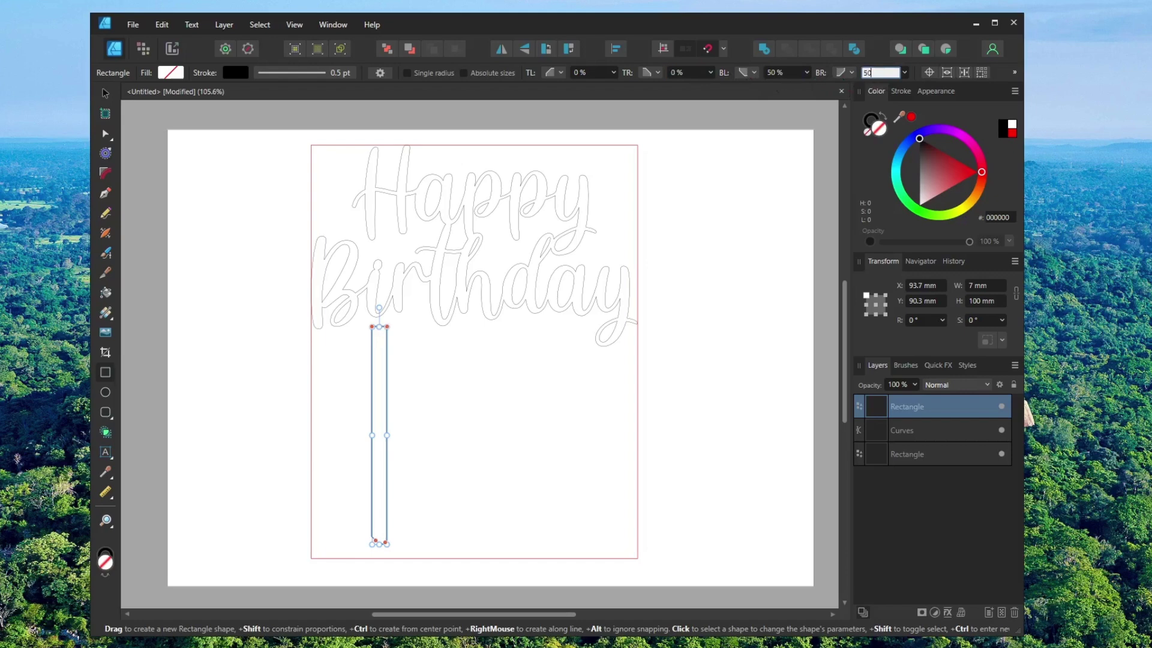
type("0")
key("Return")
- Move the stick to the right so it sits beneath the lettering
left_click(581, 403)
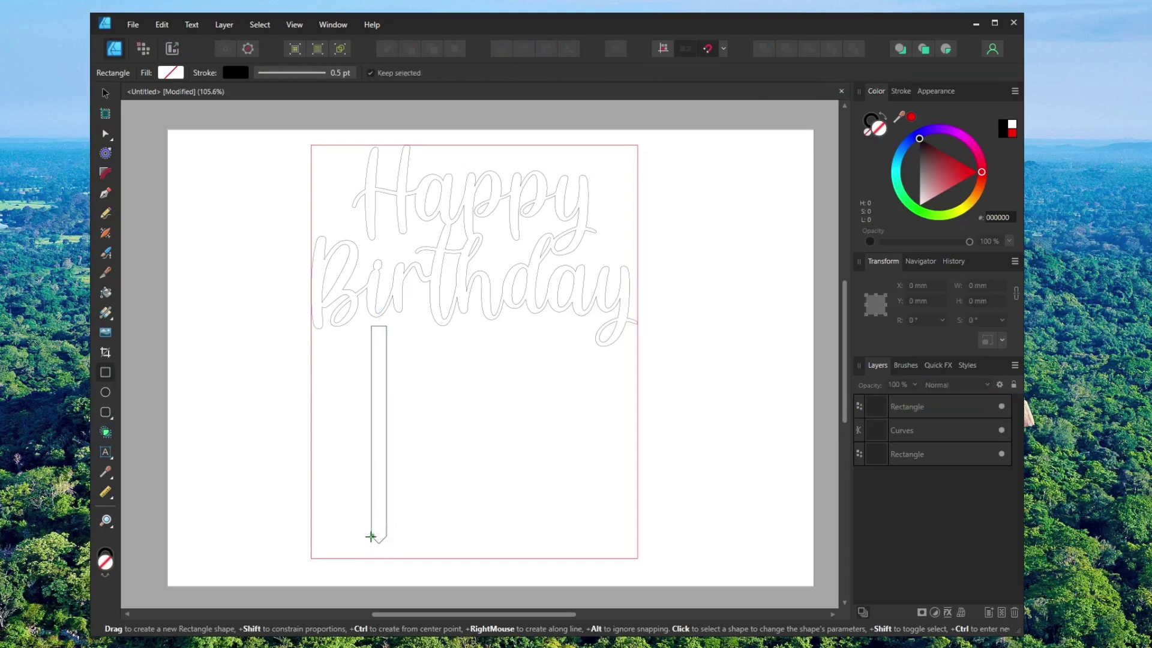
left_click(107, 95)
left_click_drag(374, 380, 477, 399)
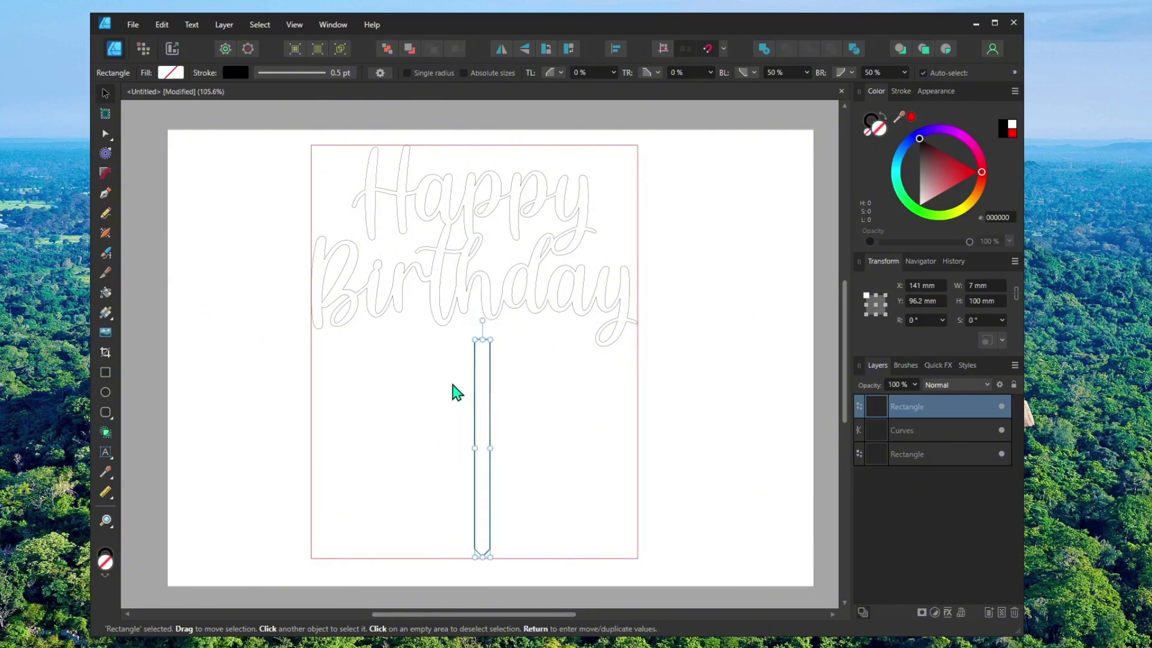
- Apply a 0.5 mm Contour Tool outline around the Happy Birthday curves
left_click(458, 291)
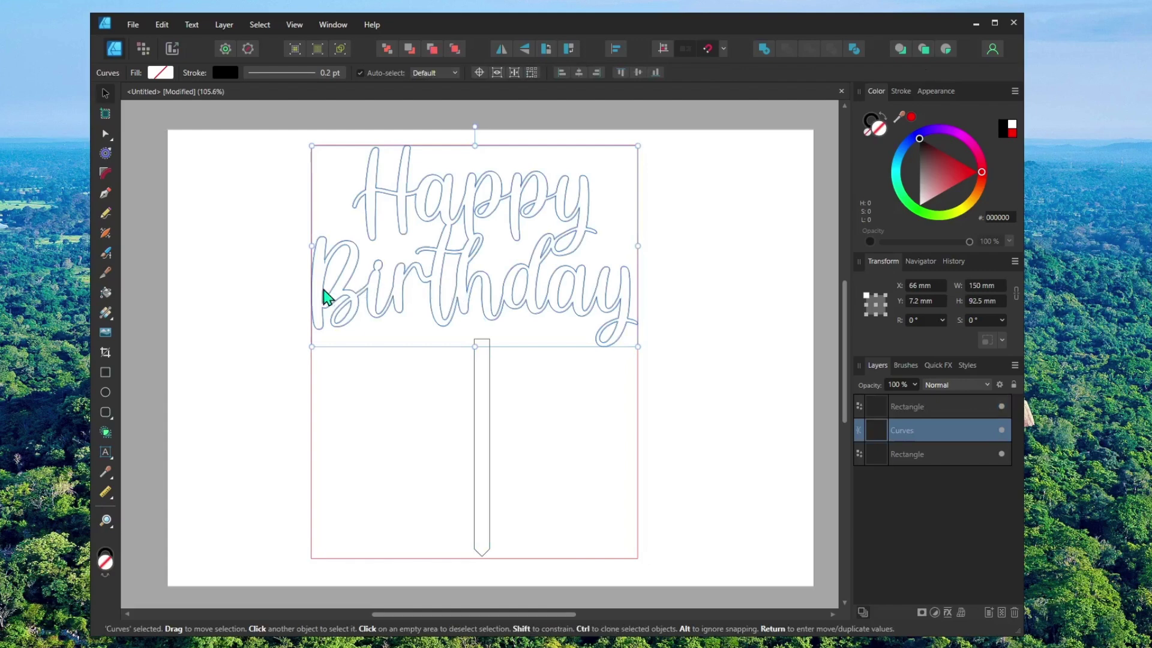
left_click(107, 155)
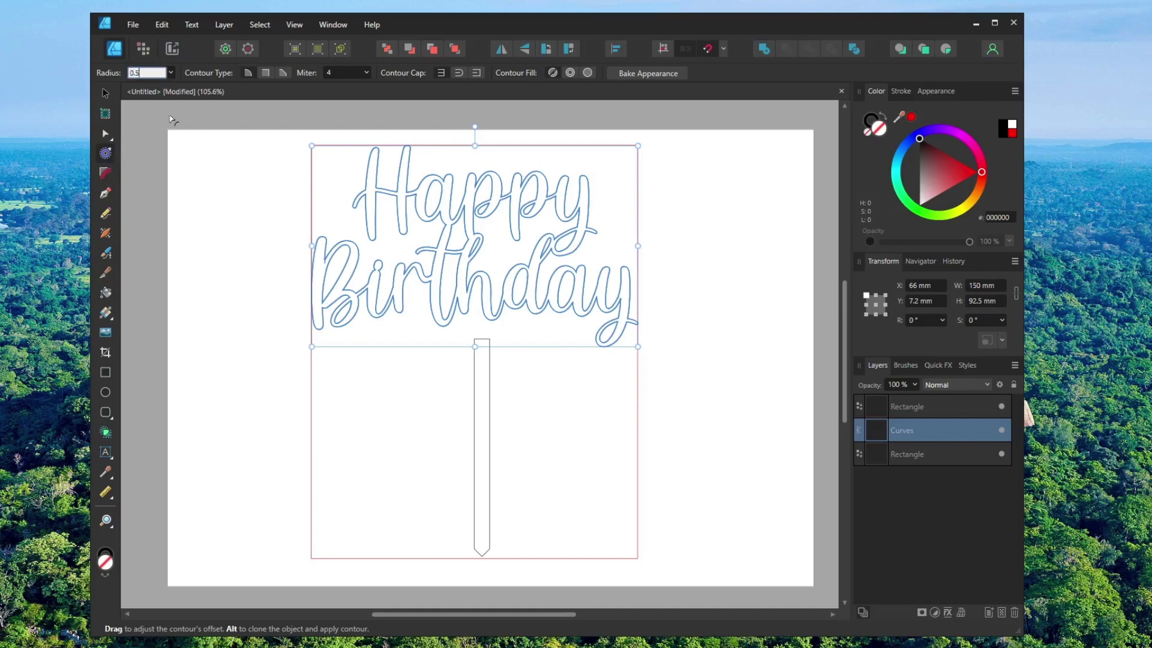
key("Return")
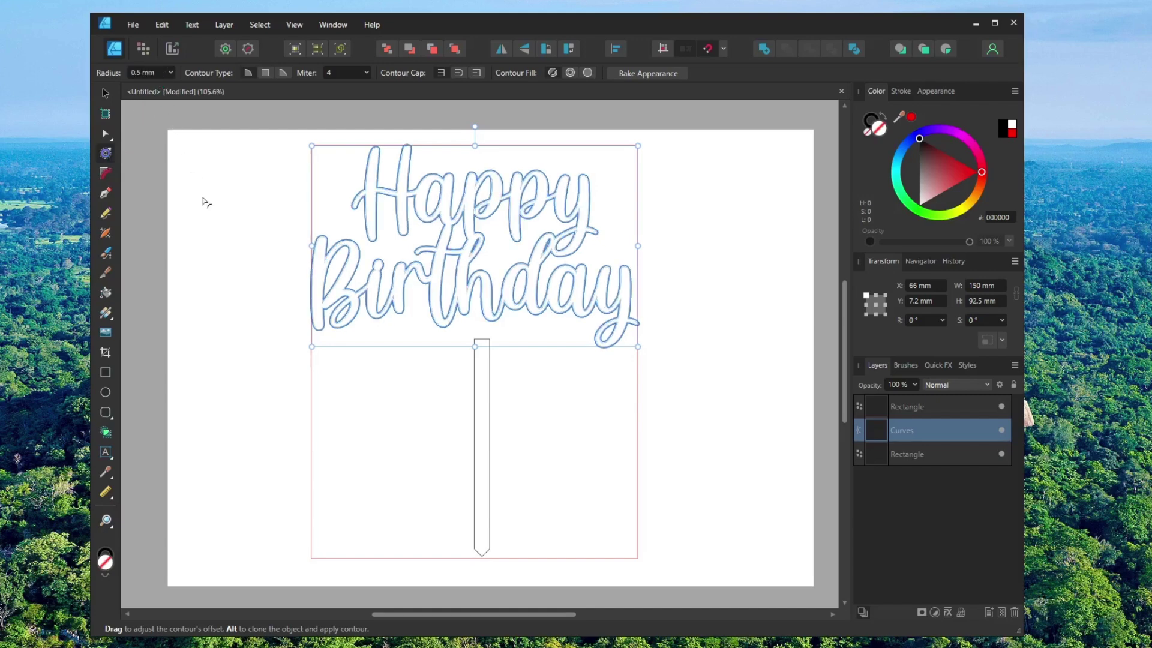
left_click(244, 237)
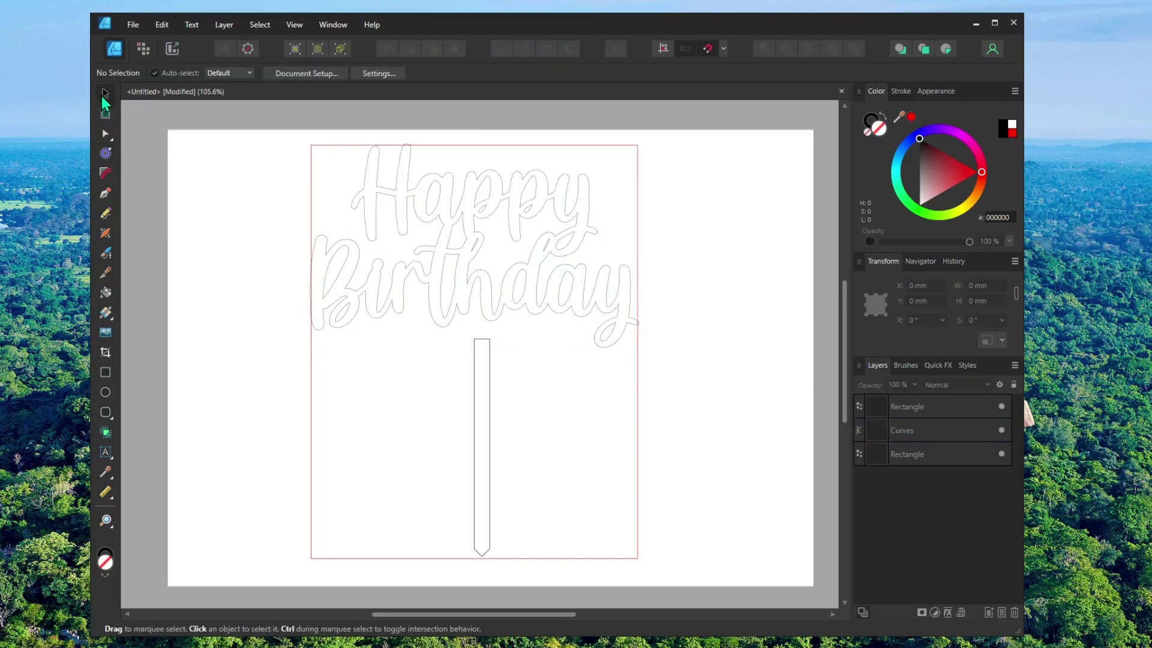
- Shift the stick left, stretch it to 110 mm into the letters, and select both shapes
key("v")
left_click(480, 345)
scroll(497, 414, "up", 3, "ctrl")
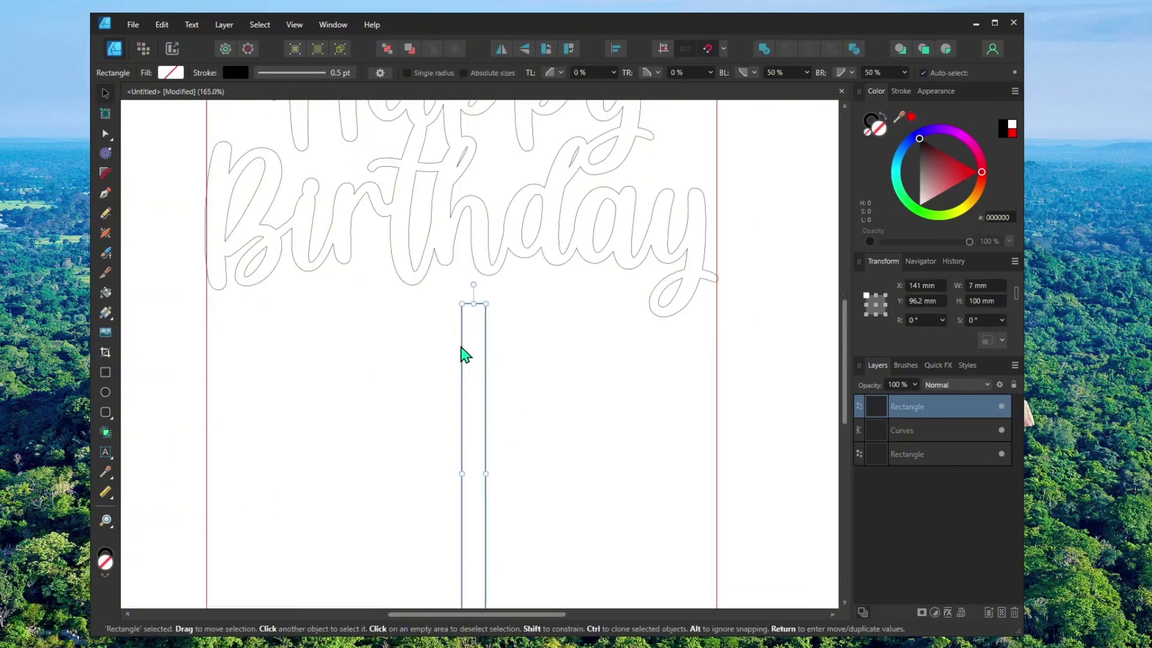
mouse_move(461, 347)
left_mouse_down()
mouse_move(412, 347)
mouse_move(477, 345)
left_mouse_up()
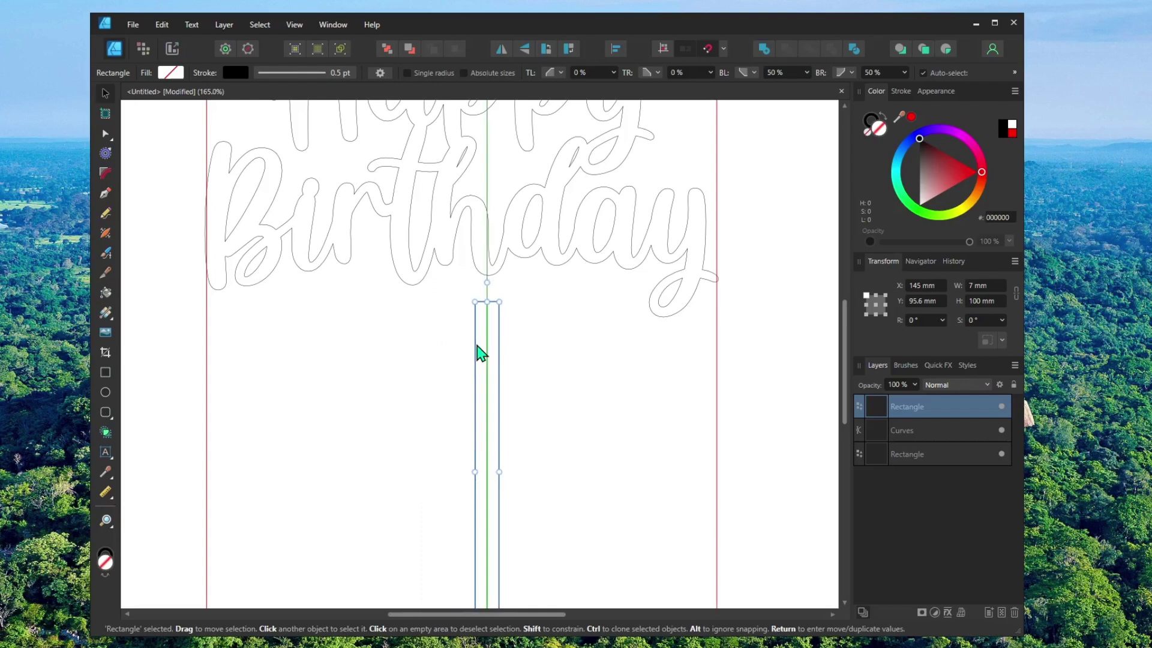
mouse_move(487, 302)
left_mouse_down()
mouse_move(489, 264)
mouse_move(488, 302)
left_mouse_up()
scroll(492, 269, "up", 6, "ctrl")
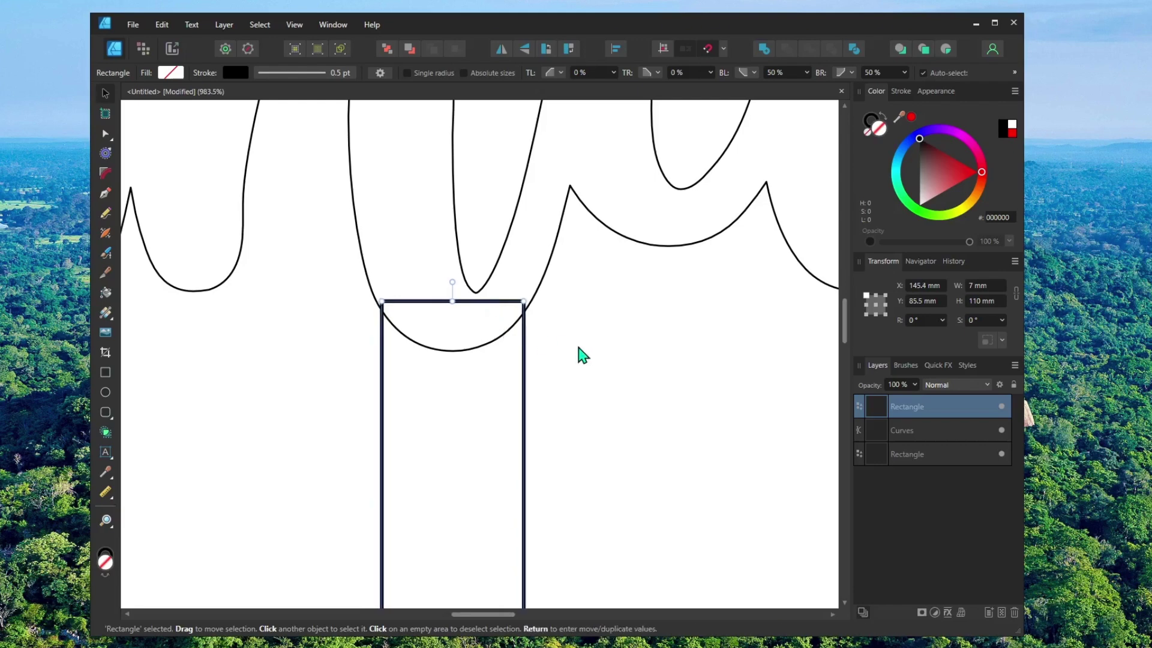
key("ctrl+0")
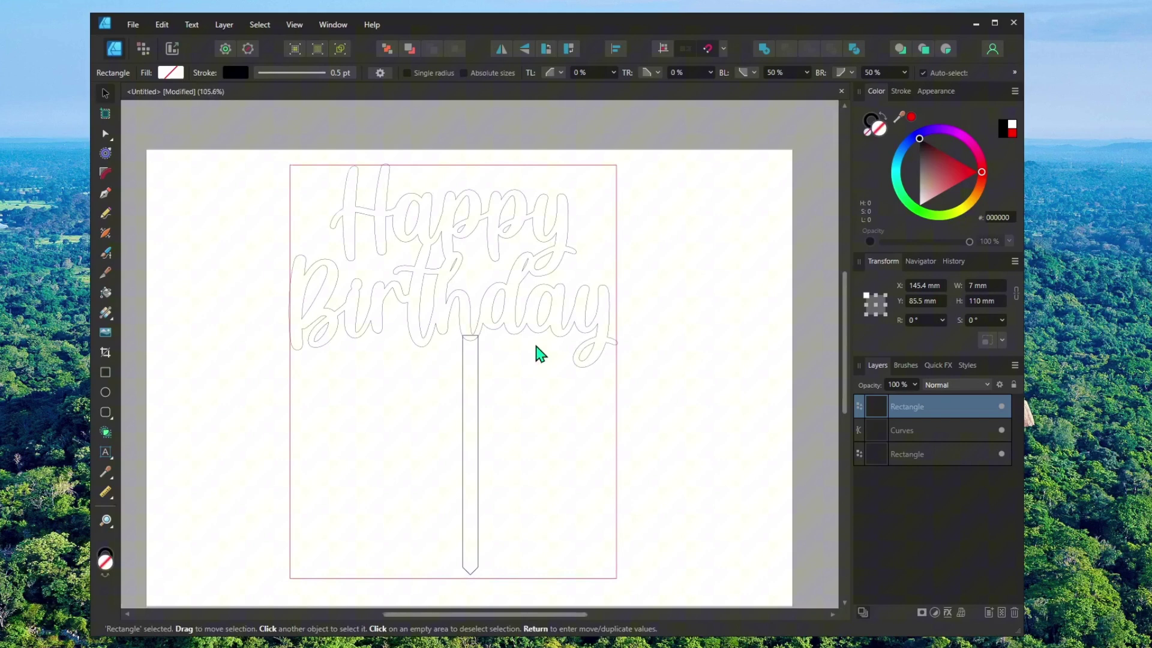
left_click(492, 330, "shift")
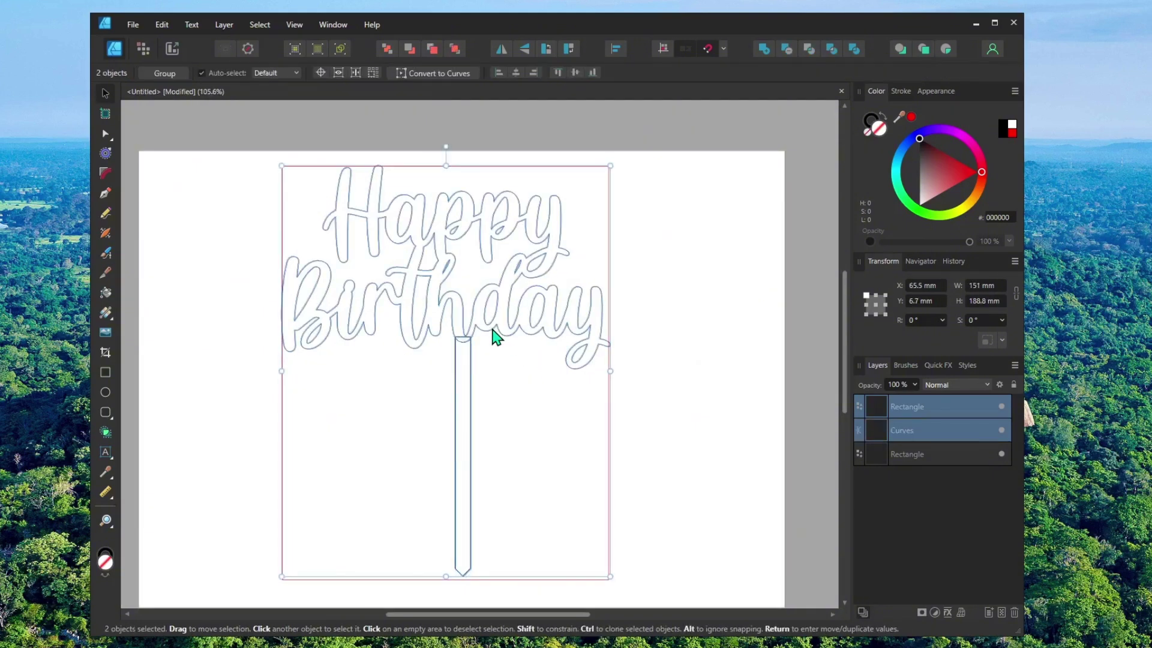
- Merge the stick and lettering into one shape and delete the leftover page-sized rectangle
left_click(763, 53)
left_click(684, 239)
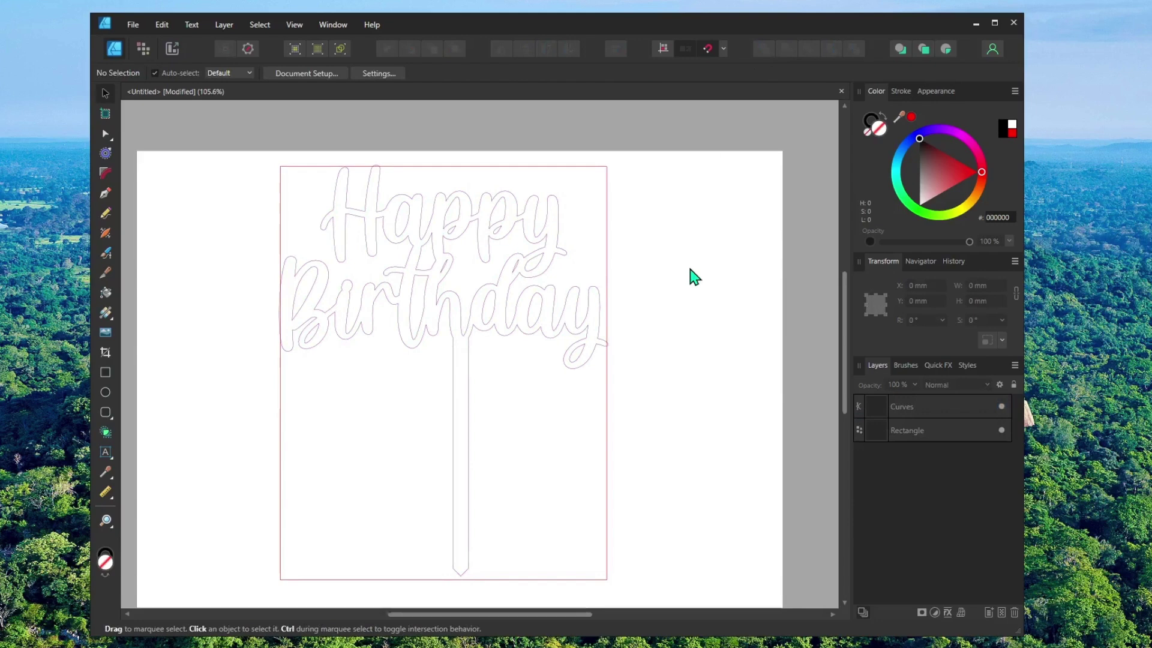
scroll(660, 282, "down", 1)
left_click(599, 365)
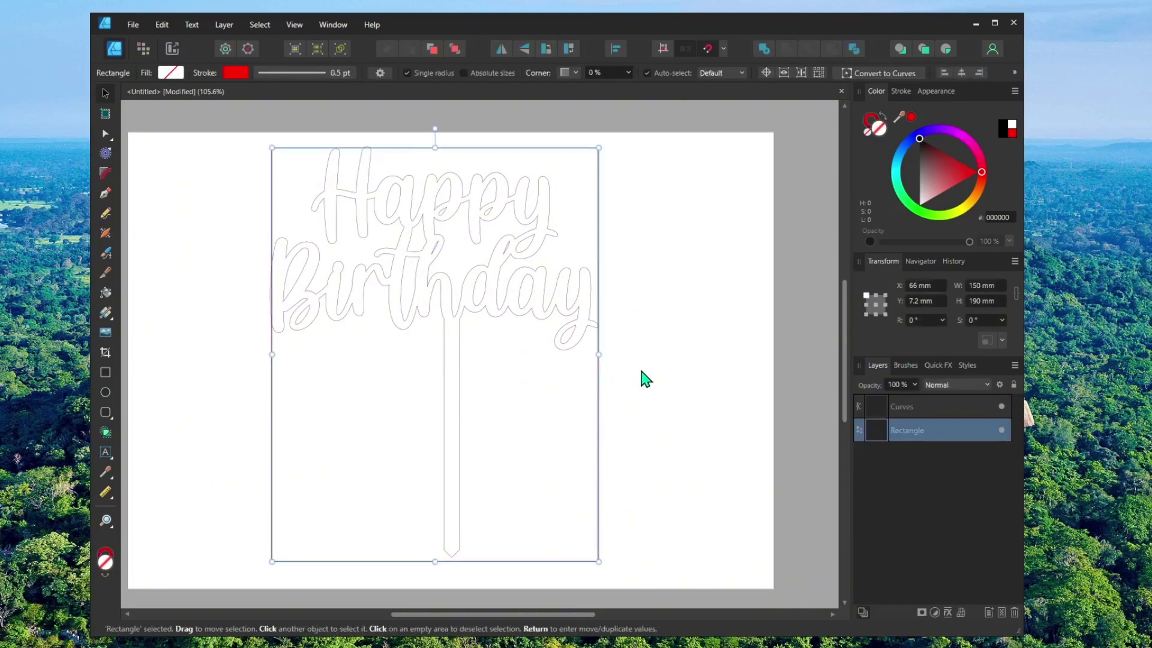
key("Delete")
left_click(642, 372)
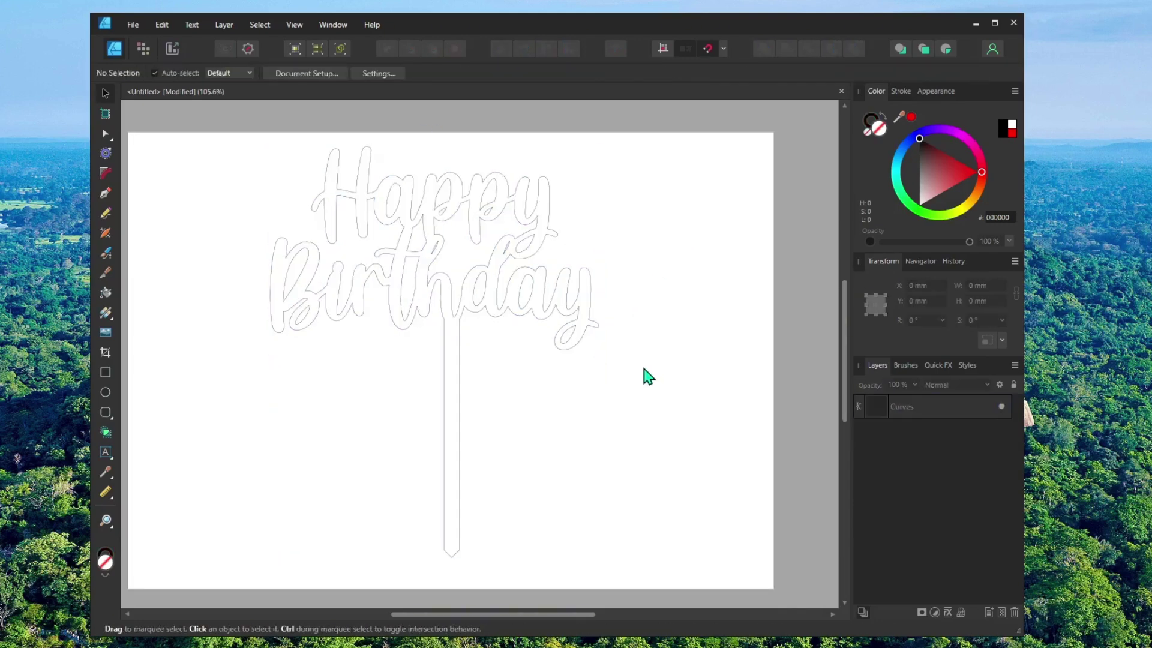
- Fill the merged topper shape with bright green (23FF00) from the colour wheel
left_click(459, 355)
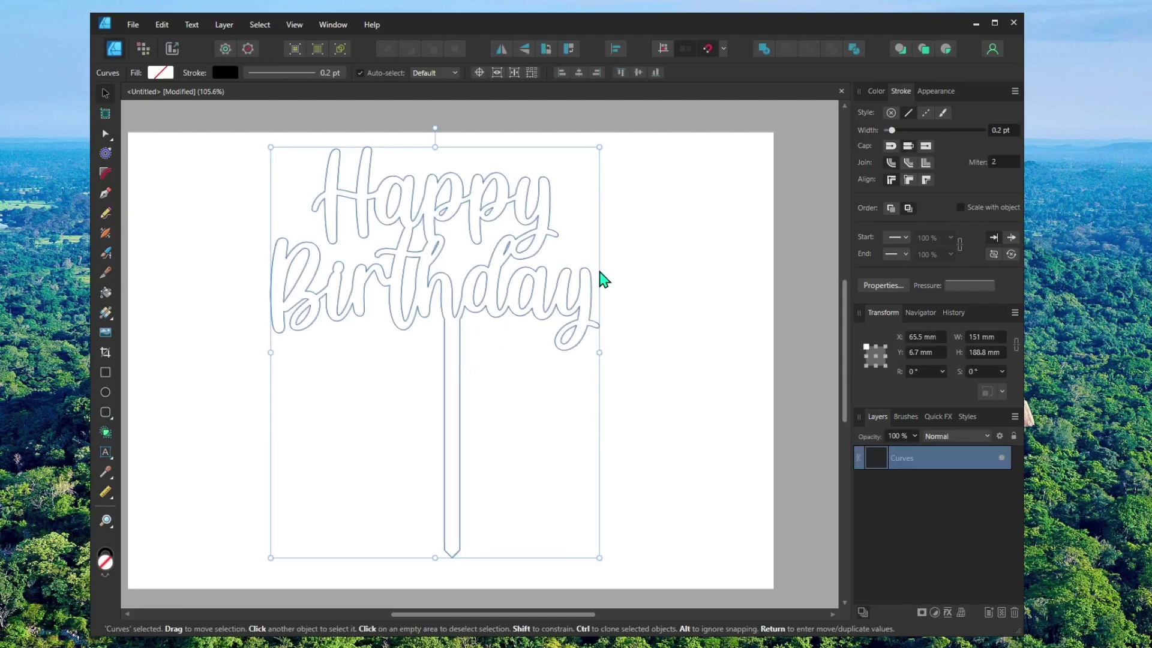
left_click(875, 92)
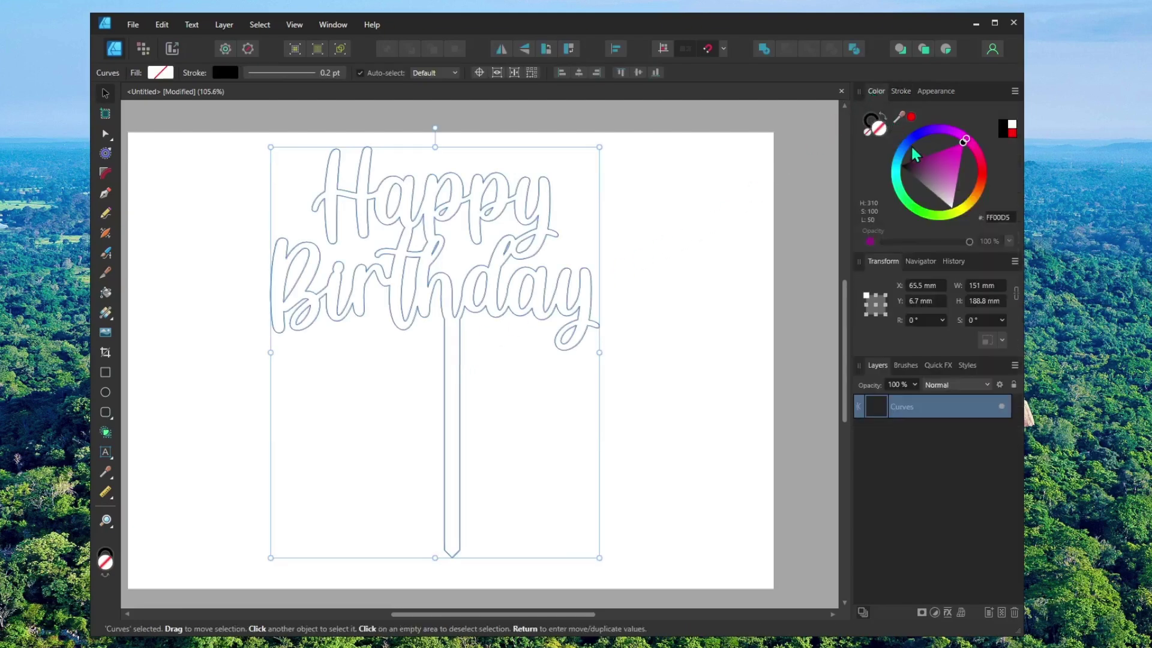
left_click(931, 214)
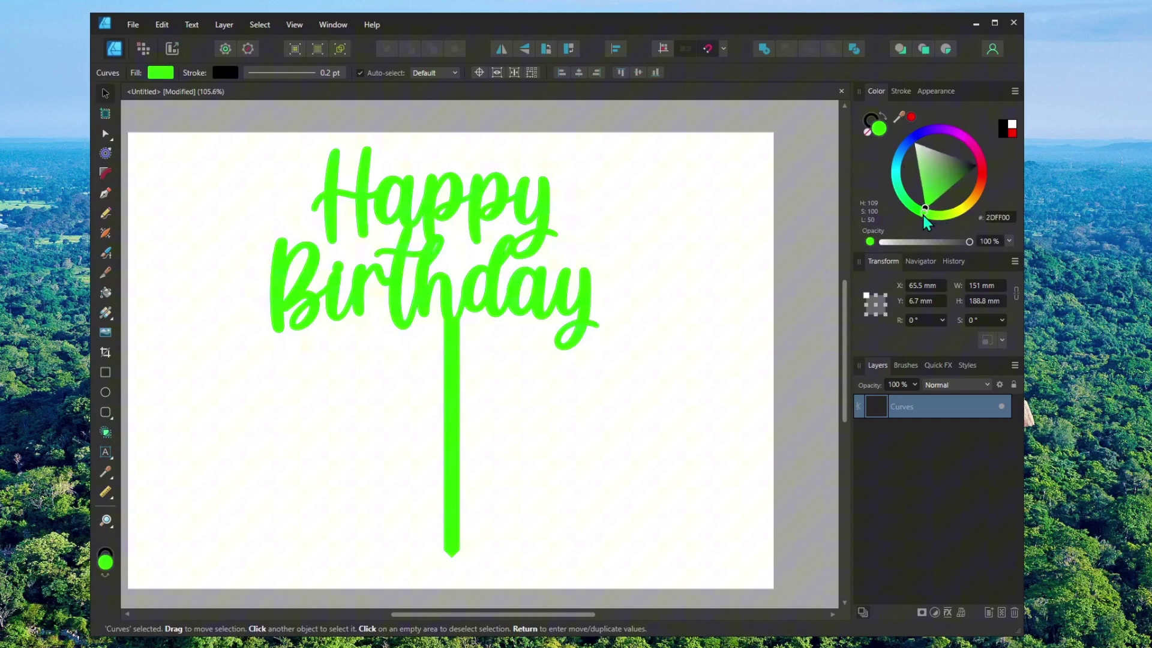
left_click_drag(924, 214, 924, 218)
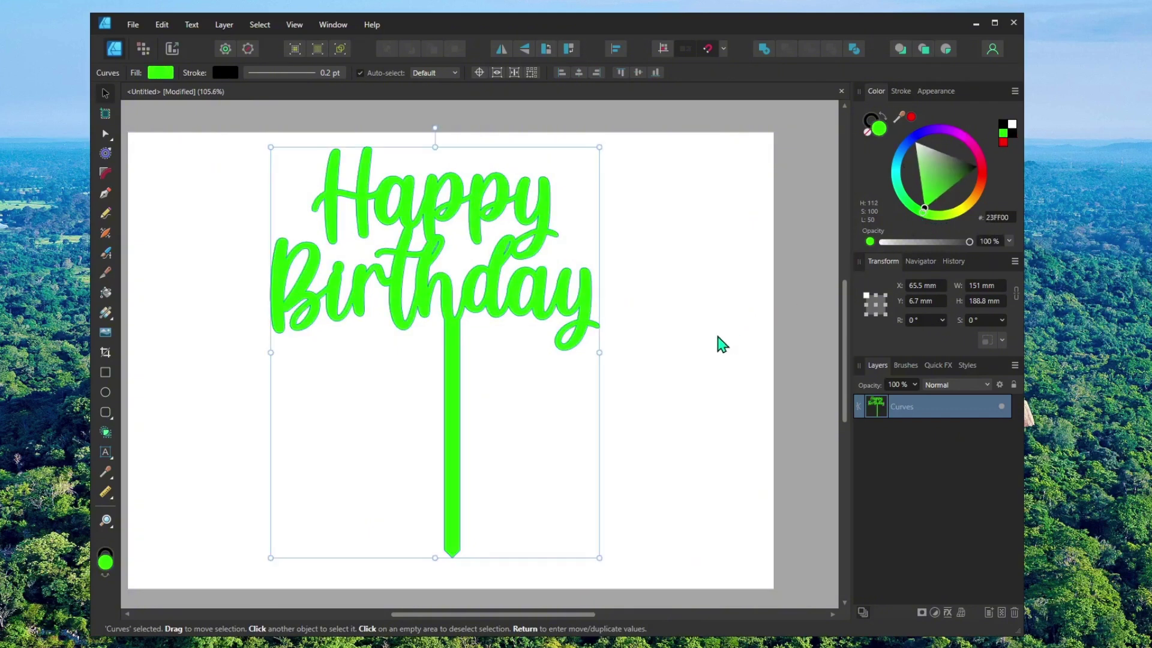
left_click(718, 337)
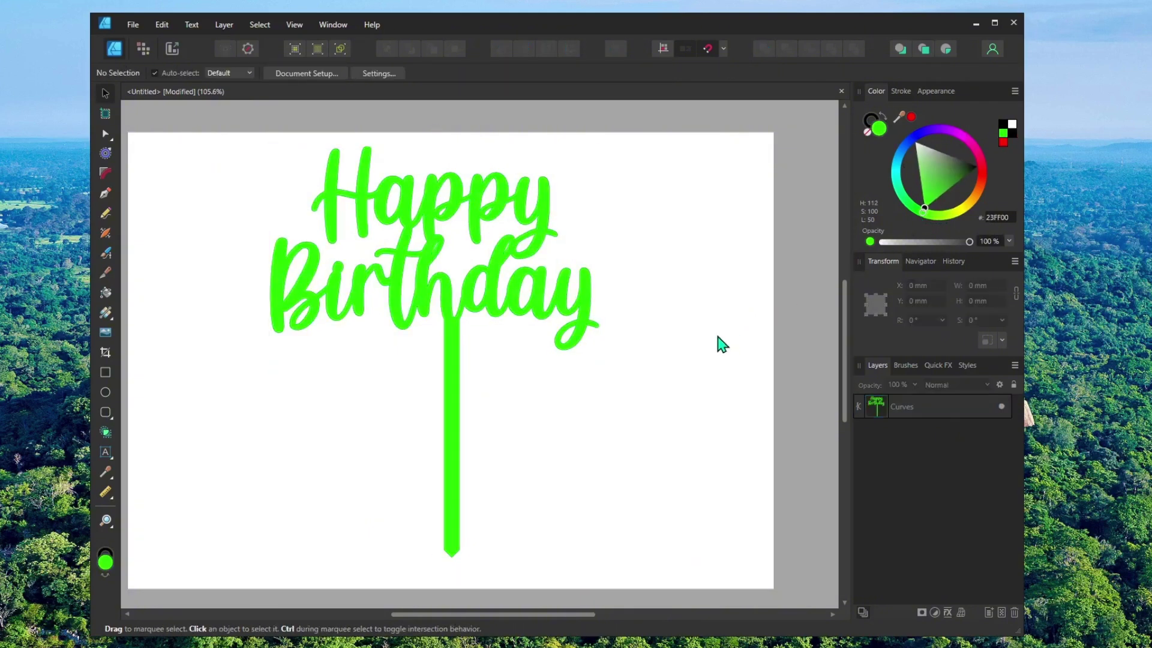
- Export the topper in SVG format as 'Cake topper' into the Downloads folder
left_click(133, 24)
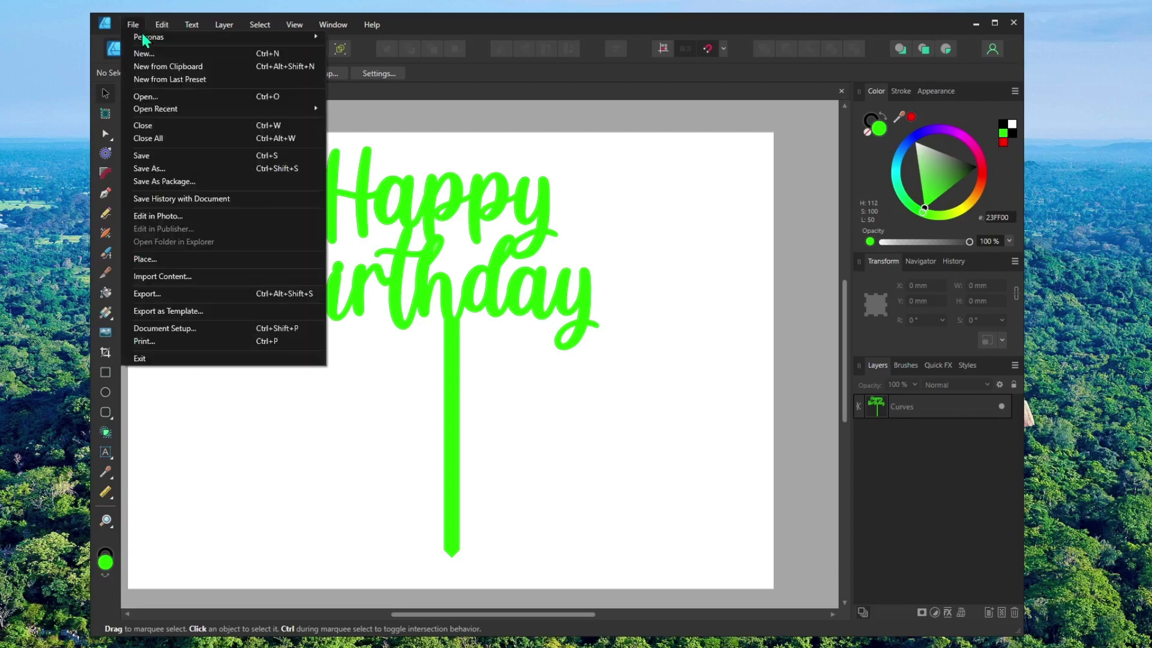
left_click(185, 295)
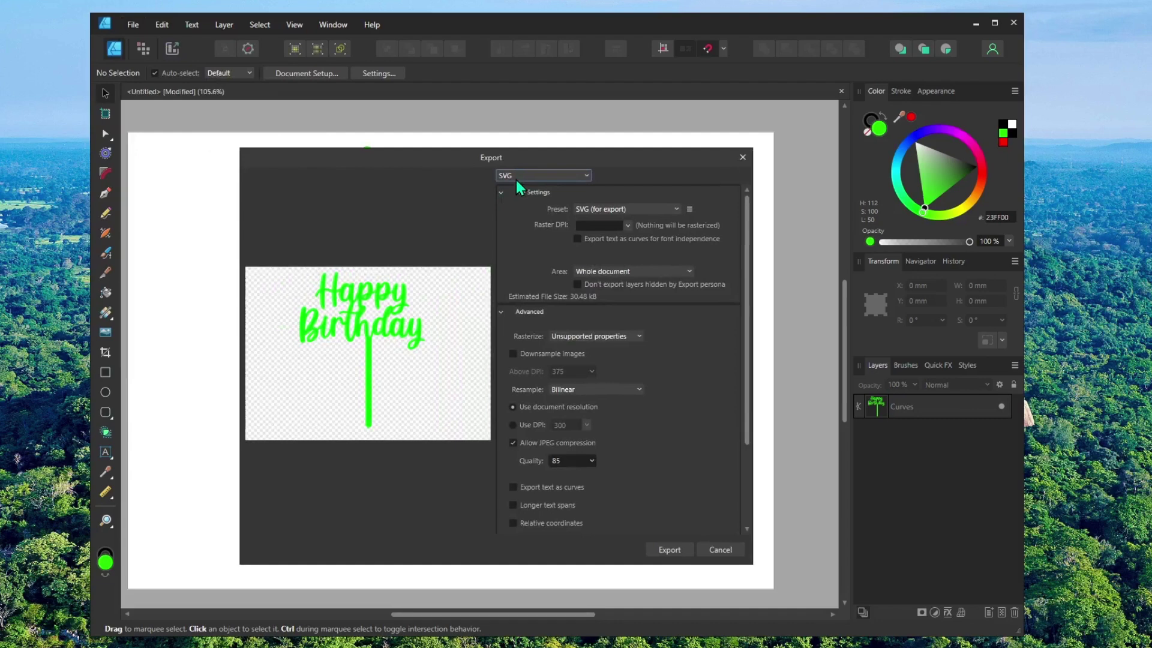
left_click(517, 175)
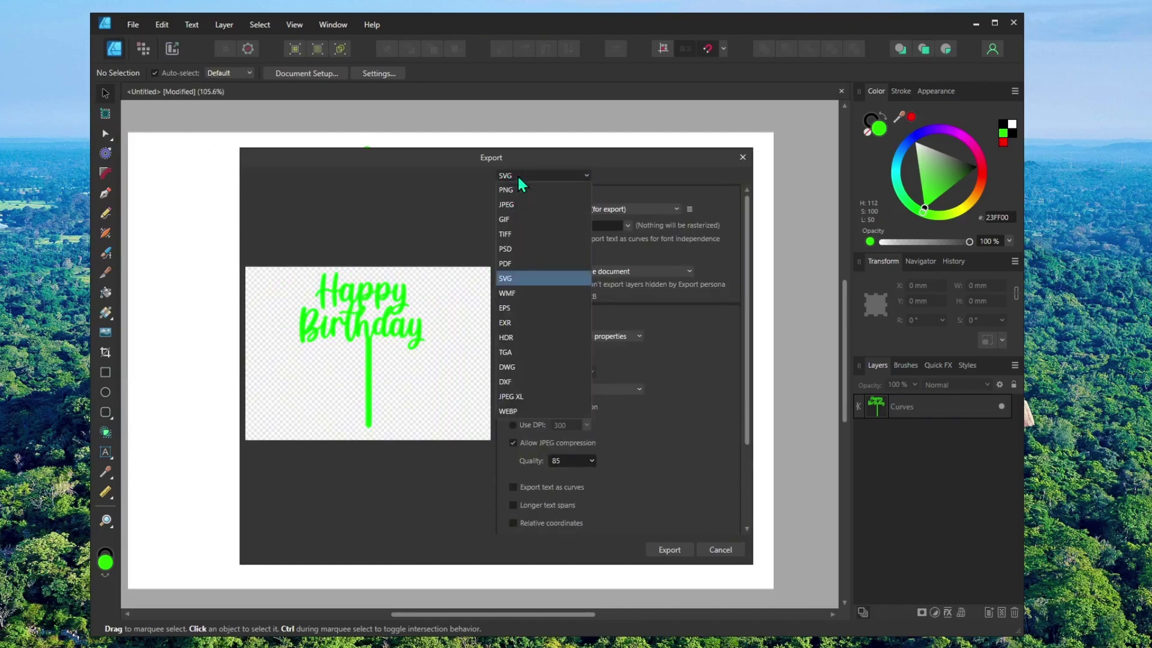
left_click(523, 285)
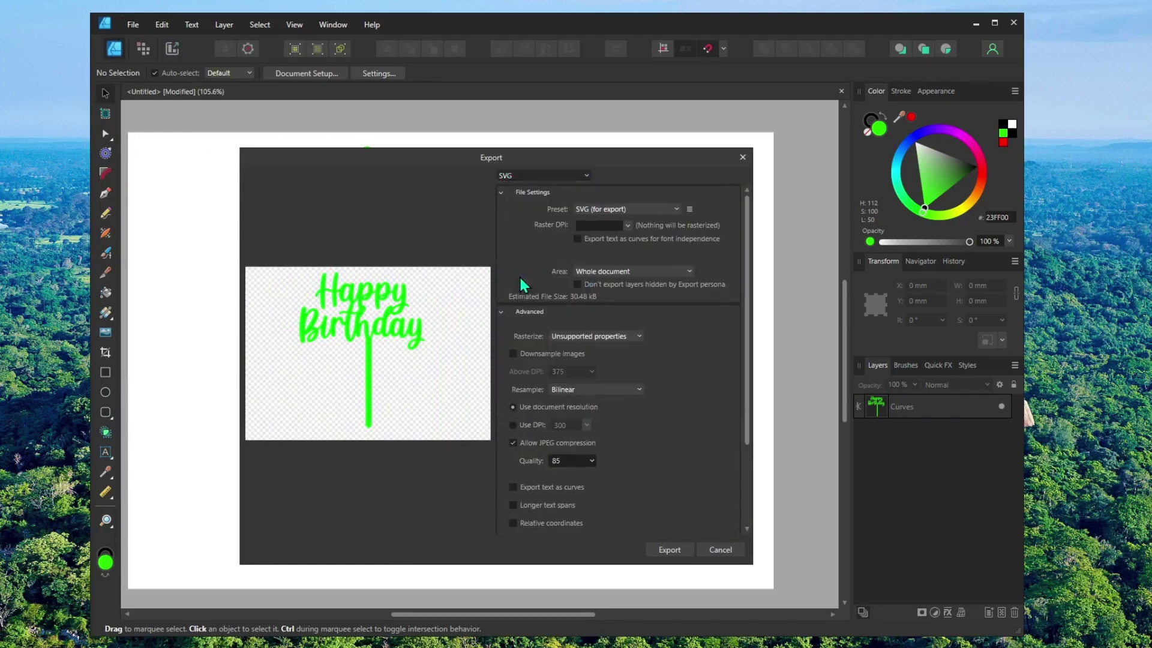
left_click(669, 550)
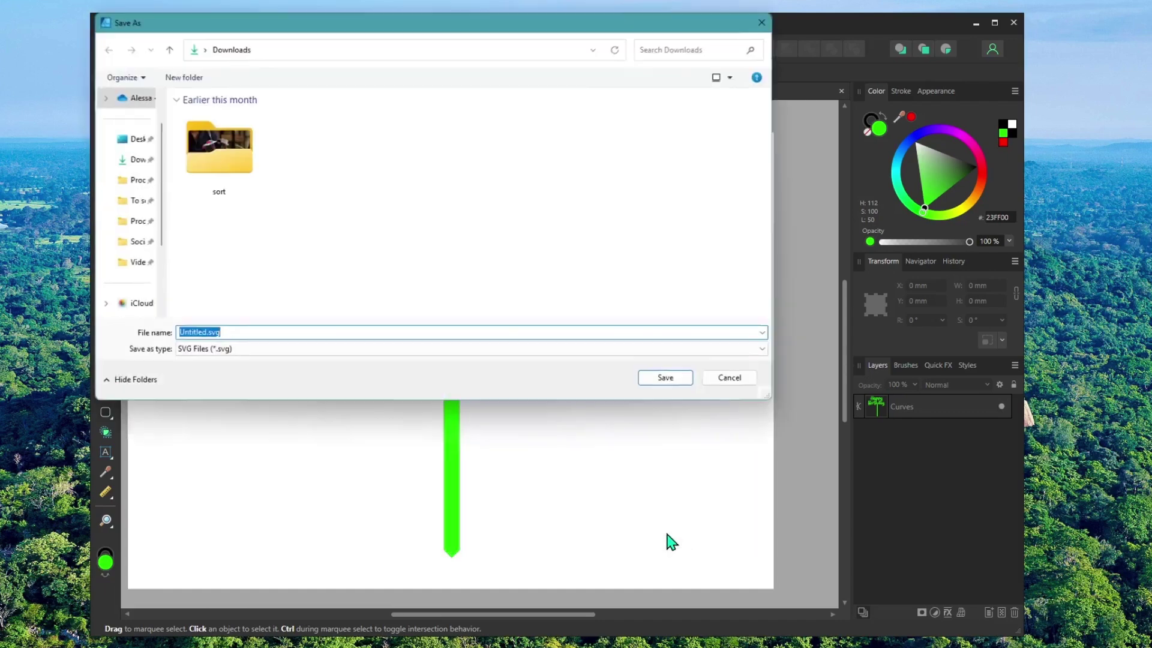
type("Cake topper")
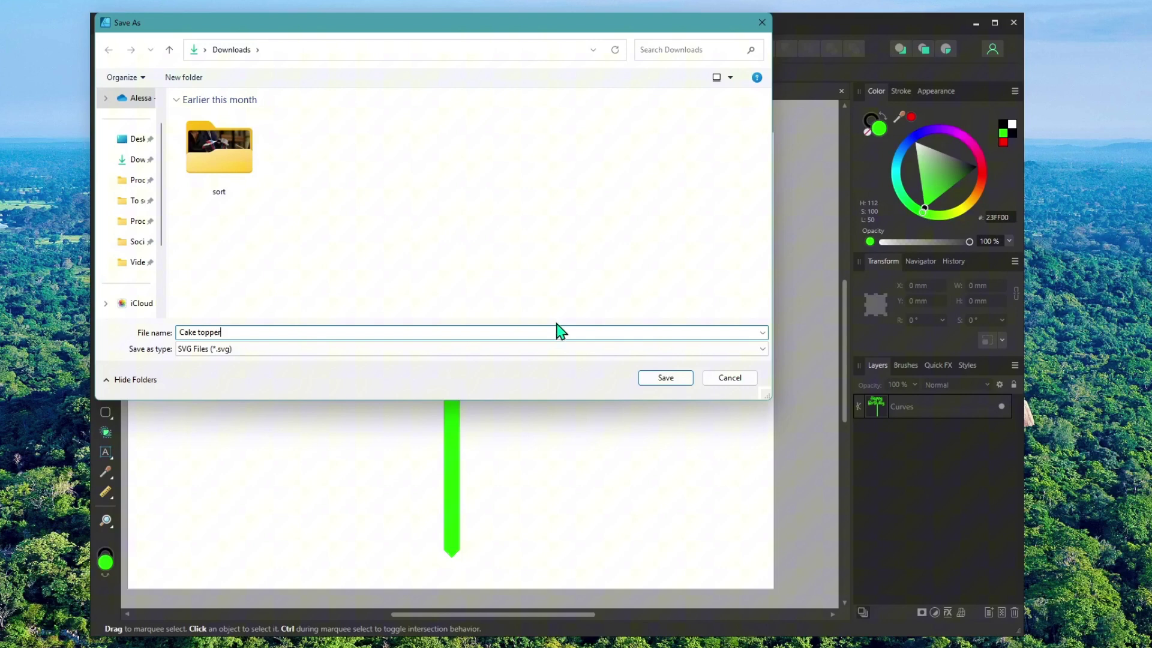
left_click(665, 378)
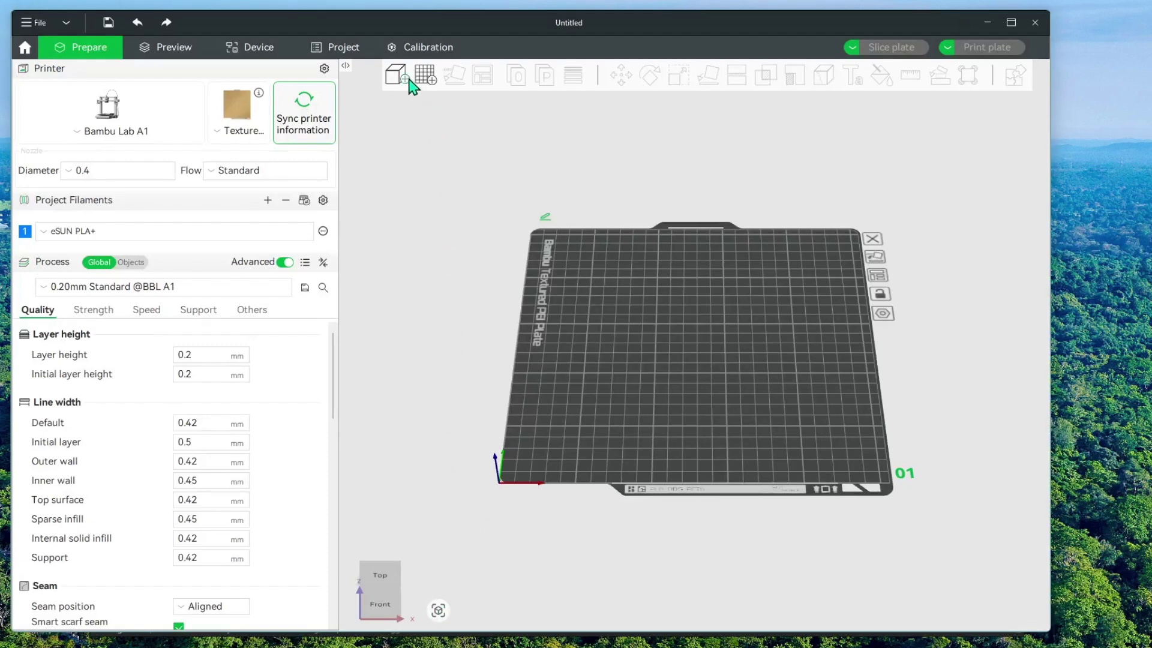
- Import Cake topper.svg onto the Bambu Studio plate
left_click(402, 74)
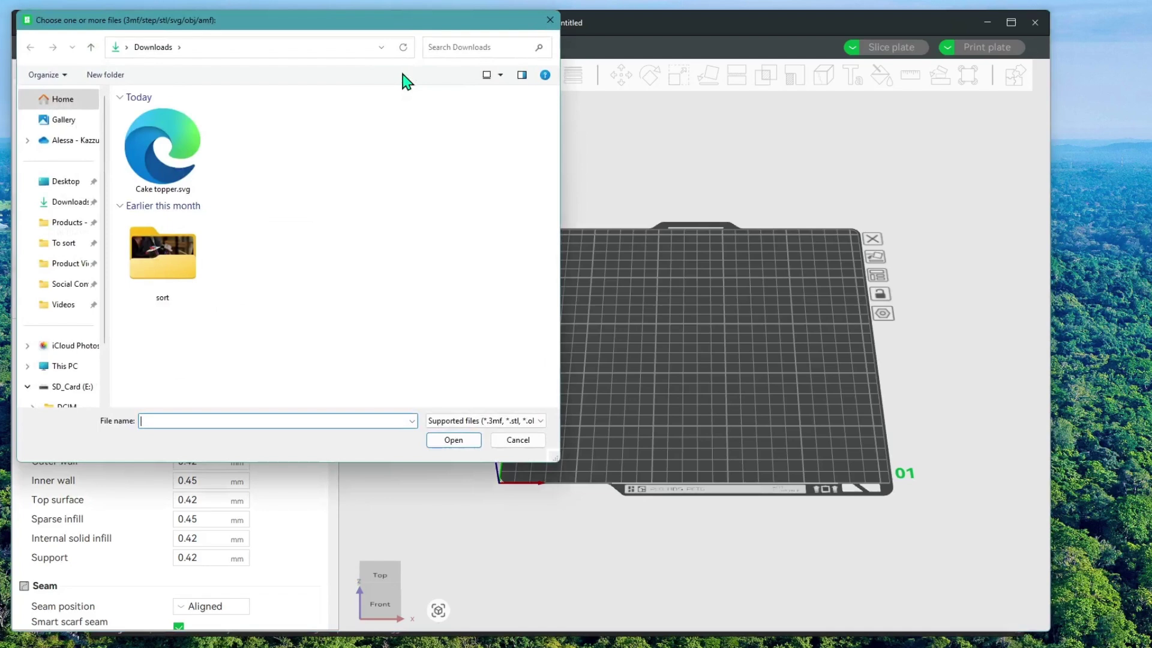
left_click(159, 152)
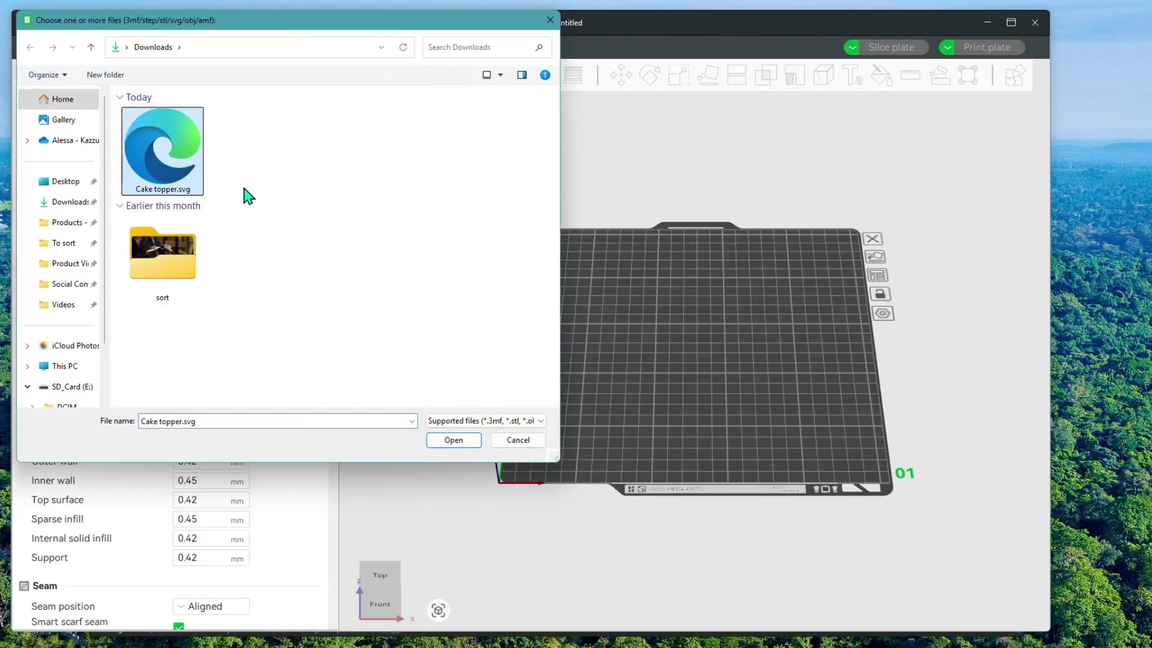
left_click(450, 450)
scroll(591, 397, "down", 3)
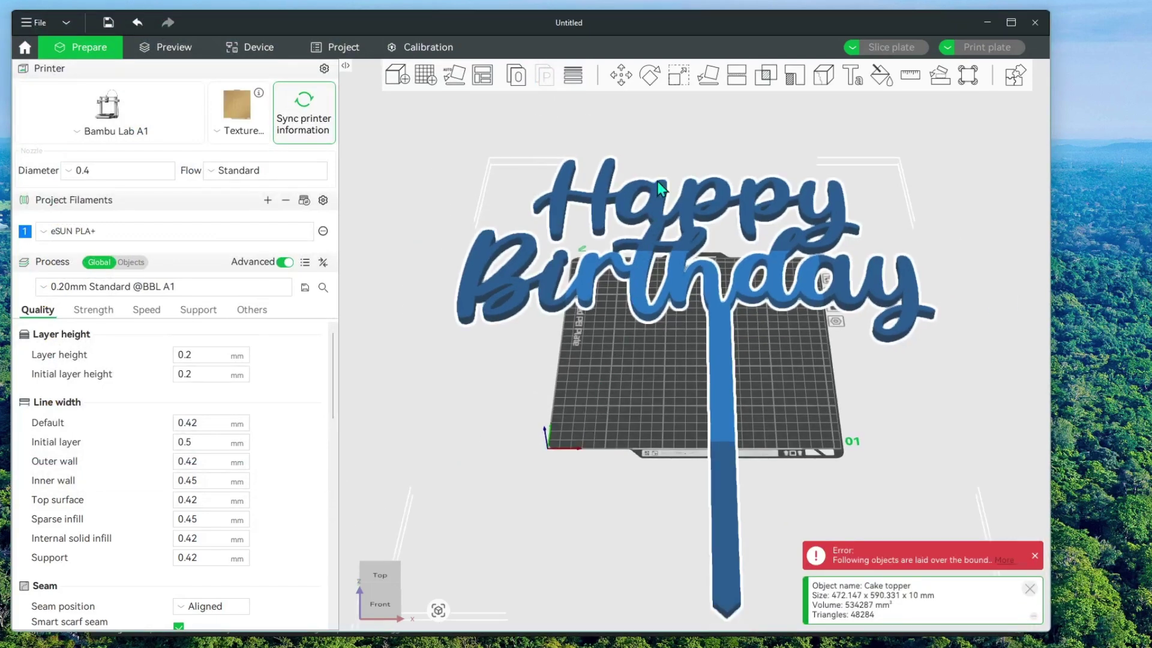
- Scale the topper uniformly to 150 mm wide, giving 150 × 187.55 × 3.18 mm
left_click(678, 76)
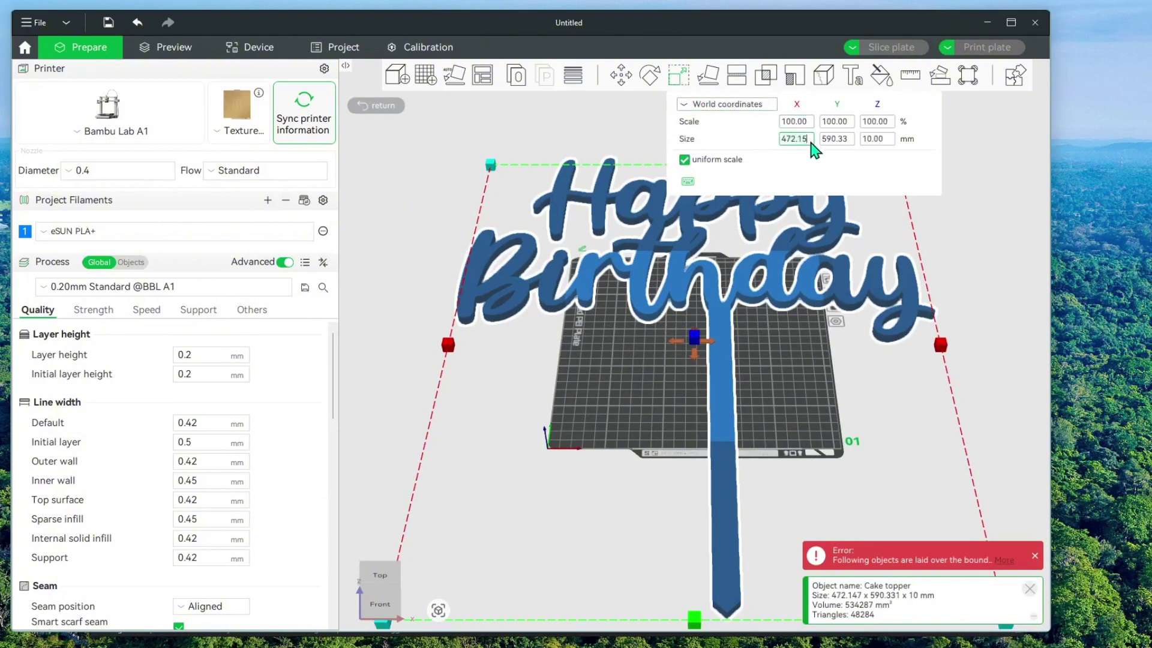
key("BackSpace")
key("BackSpace")
key("BackSpace")
key("BackSpace")
key("BackSpace")
key("BackSpace")
type("150")
key("Return")
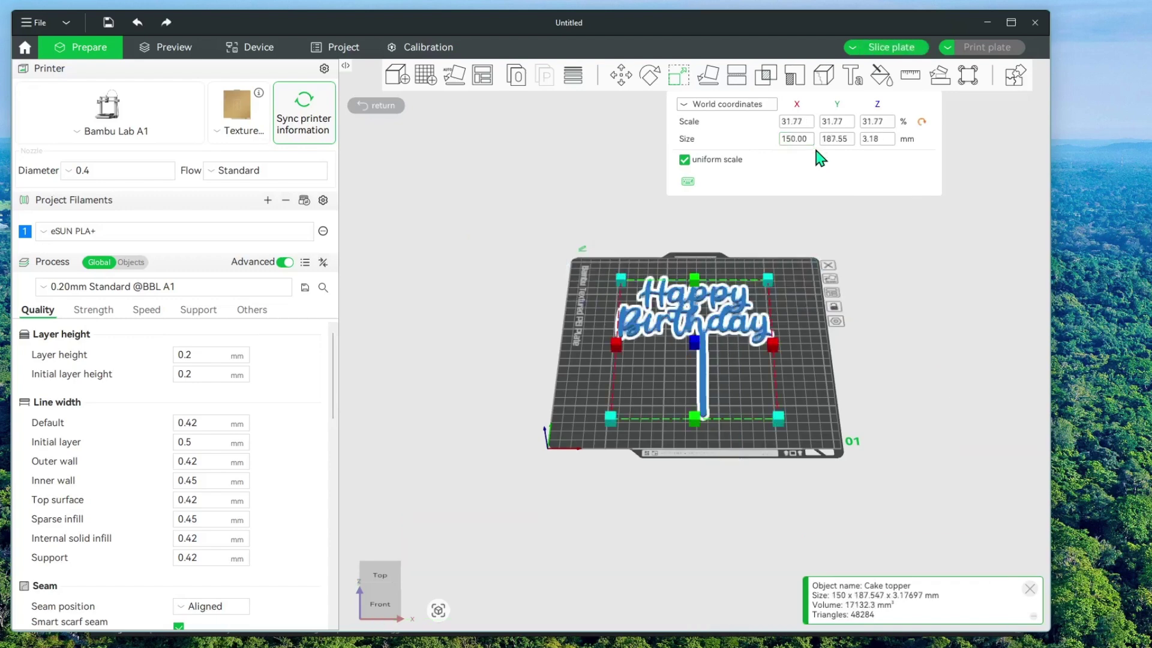
scroll(729, 330, "up", 5)
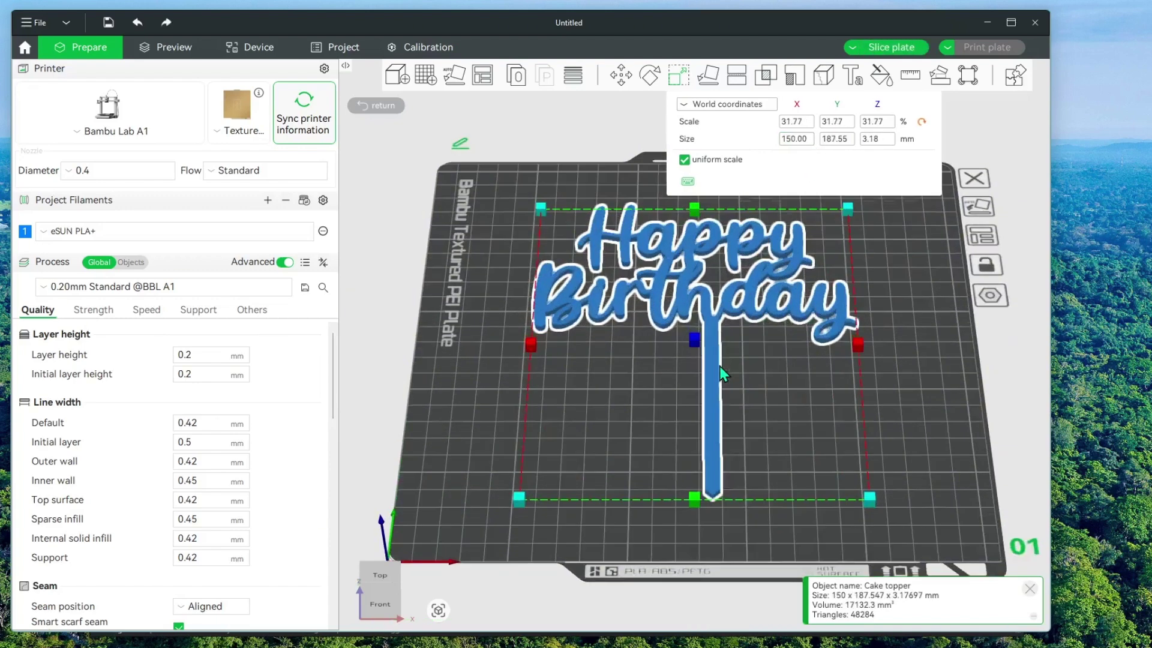
left_click(895, 389)
left_click_drag(836, 277, 891, 337)
- Rotate the cake topper 180° about the Y axis
left_click(723, 299)
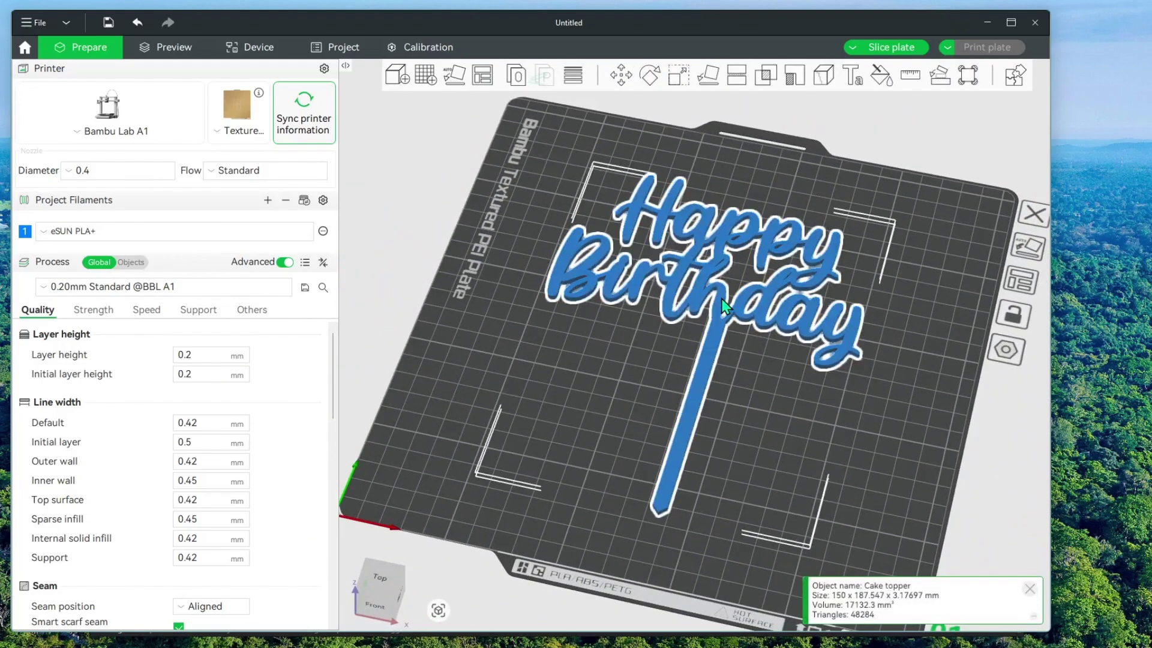
left_click(659, 87)
left_click(800, 126)
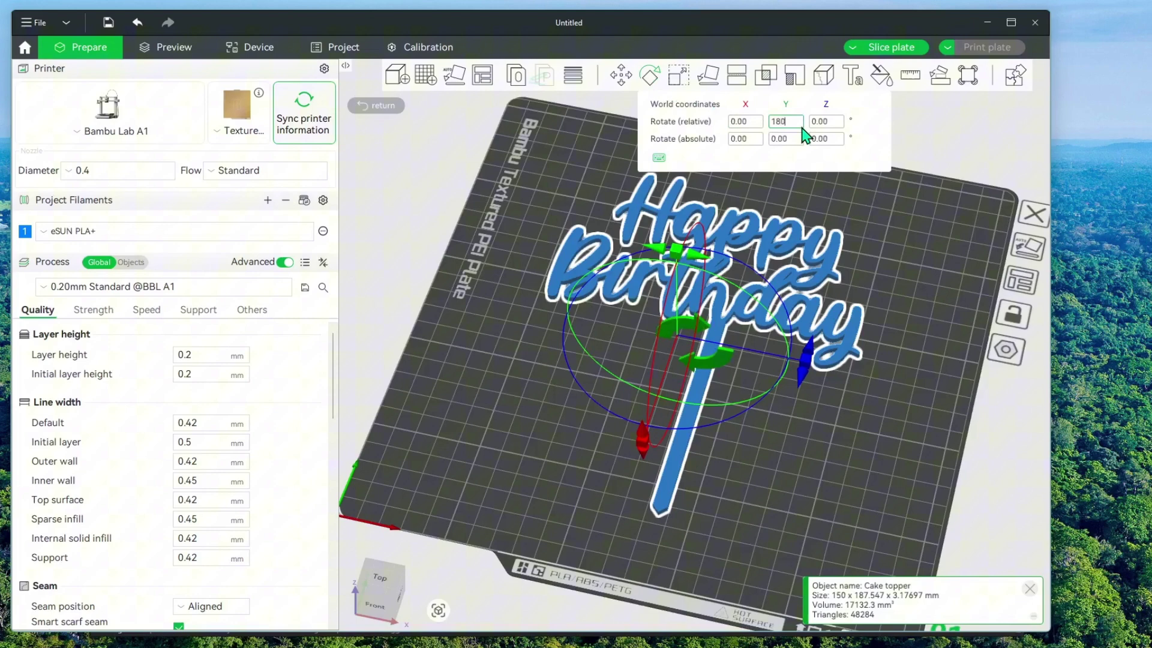
type("180")
key("Return")
left_click(895, 289)
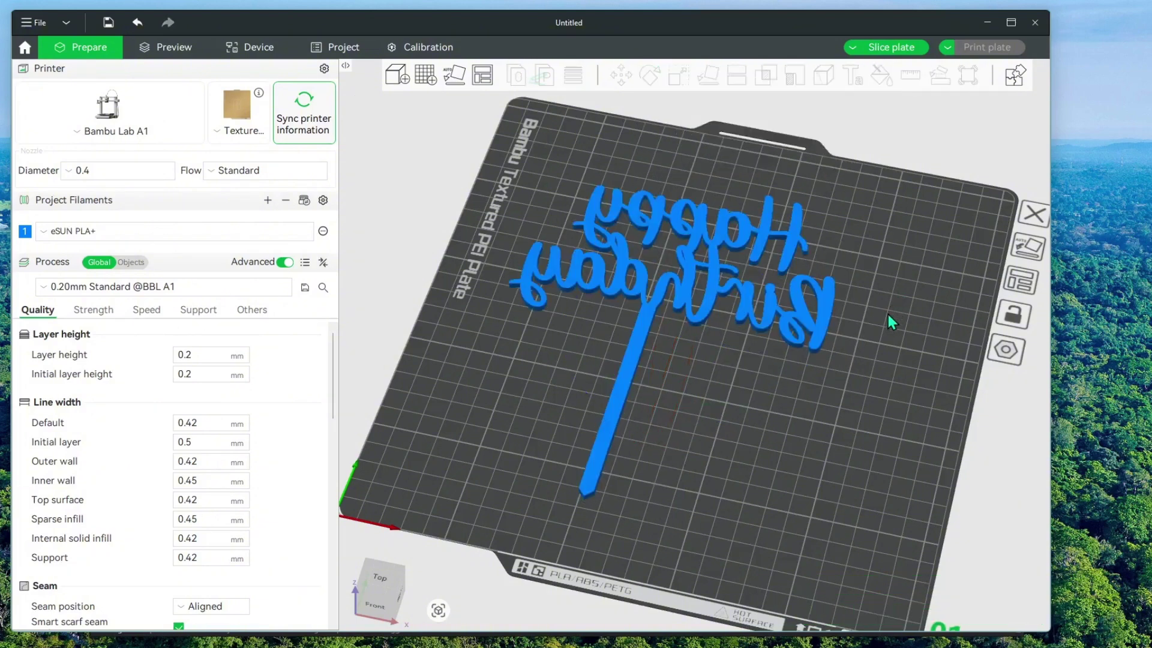
mouse_move(884, 322)
left_mouse_down()
mouse_move(850, 247)
mouse_move(872, 316)
left_mouse_up()
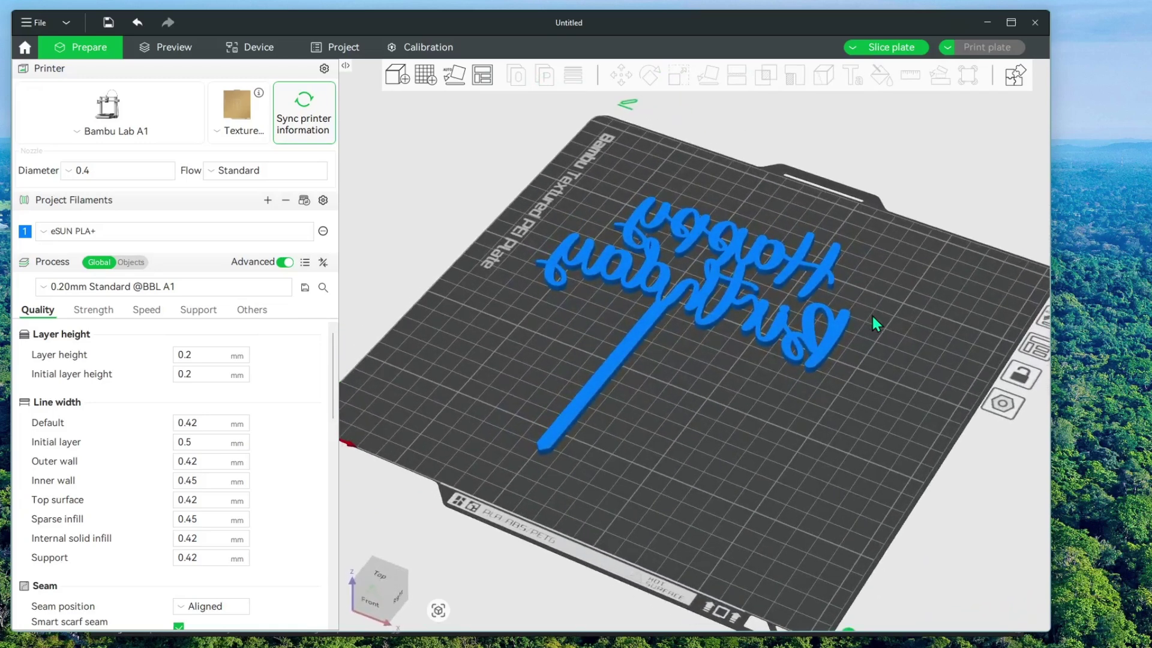
- Nudge the topper slightly right and down on the plate
left_click(736, 288)
left_click_drag(736, 289, 765, 303)
left_click(566, 243)
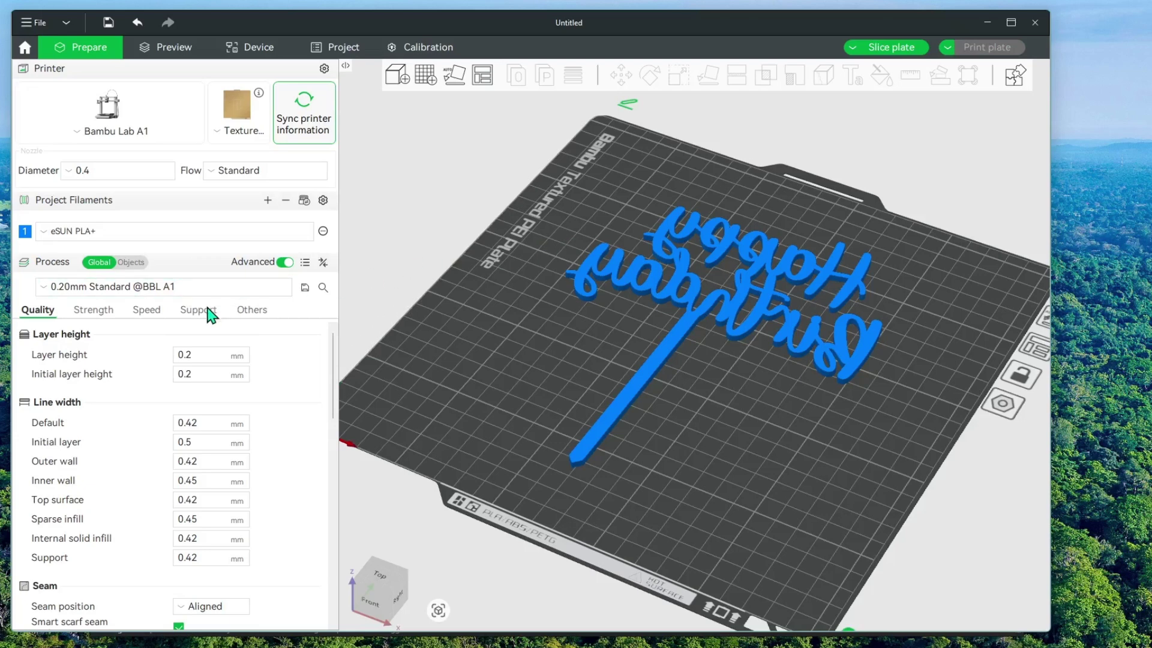
- Change the Speed tab's Initial layer speed from 50 to 25 mm/s, then slice the plate
left_click(91, 316)
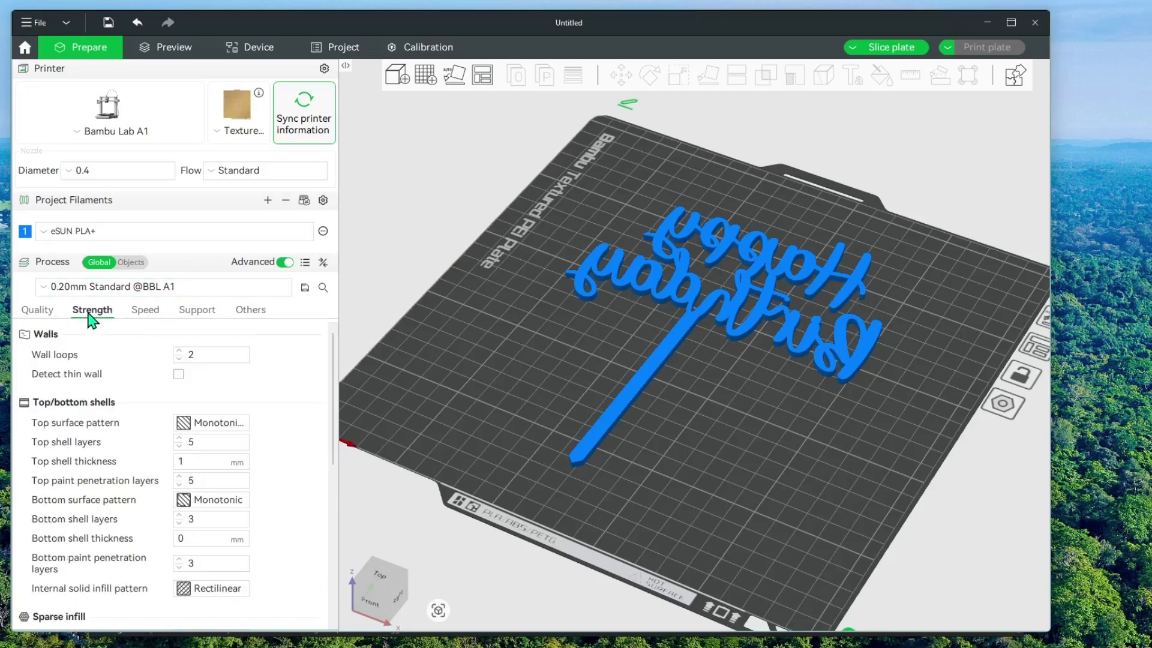
left_click(144, 310)
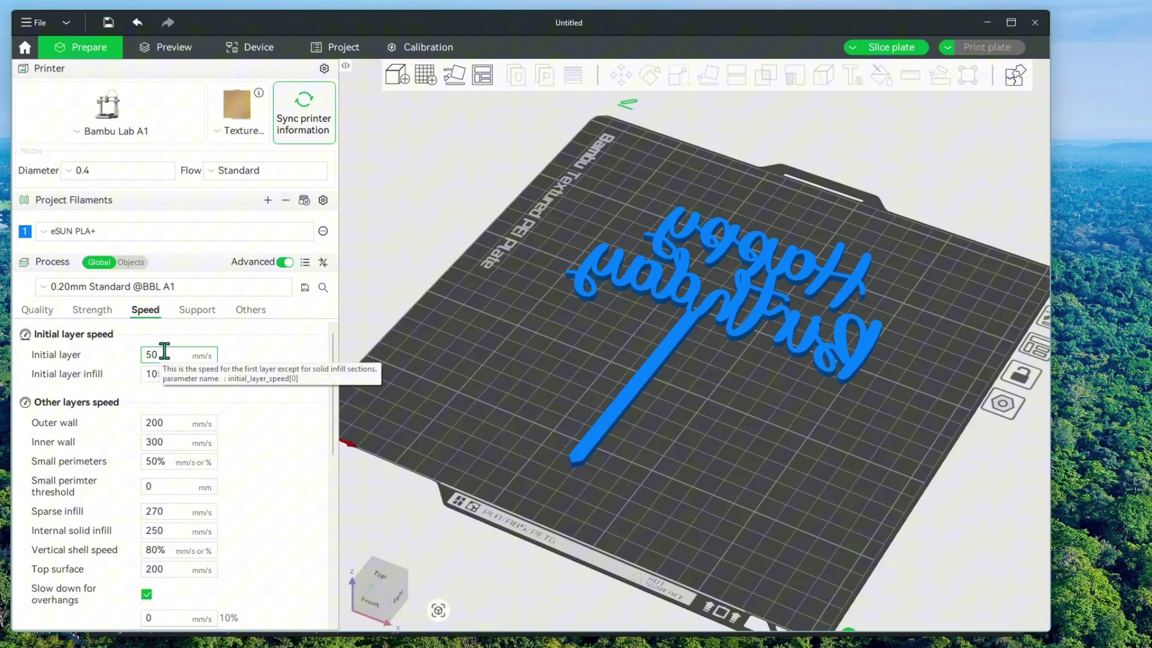
double_click(165, 351)
type("25")
left_click(251, 360)
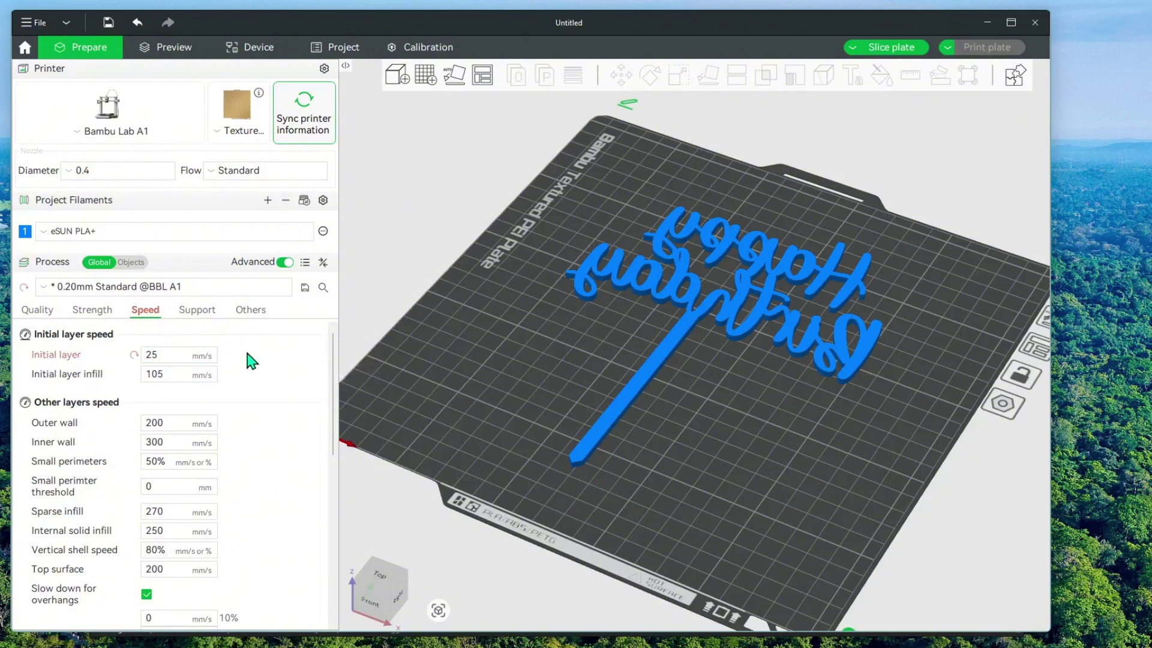
left_click(907, 54)
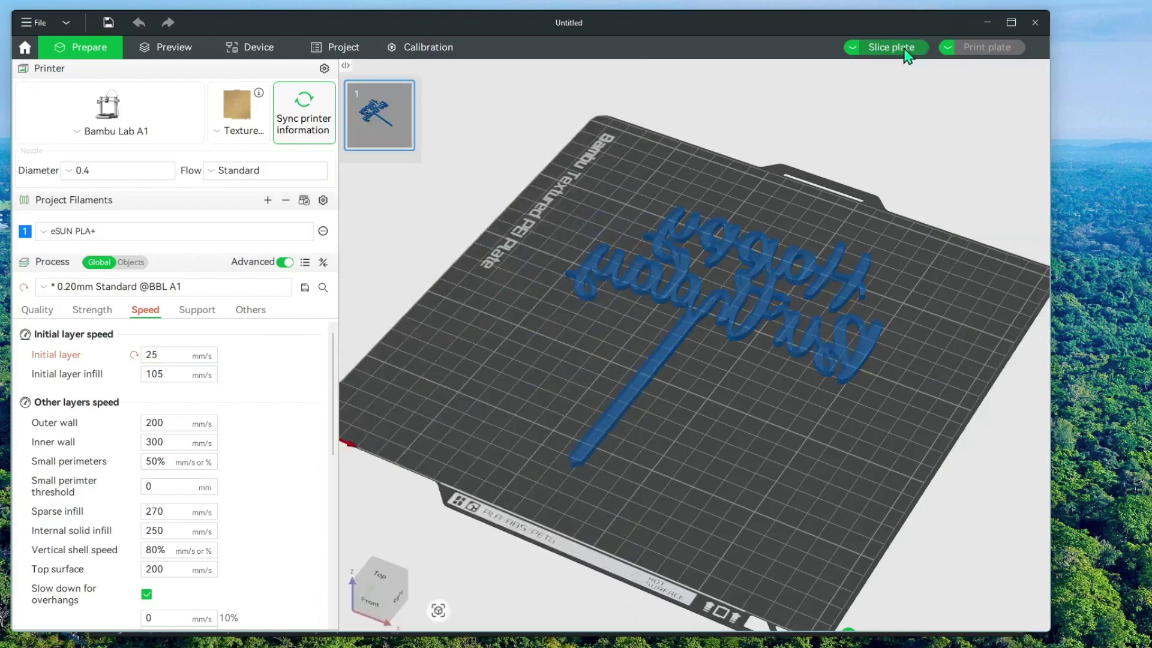